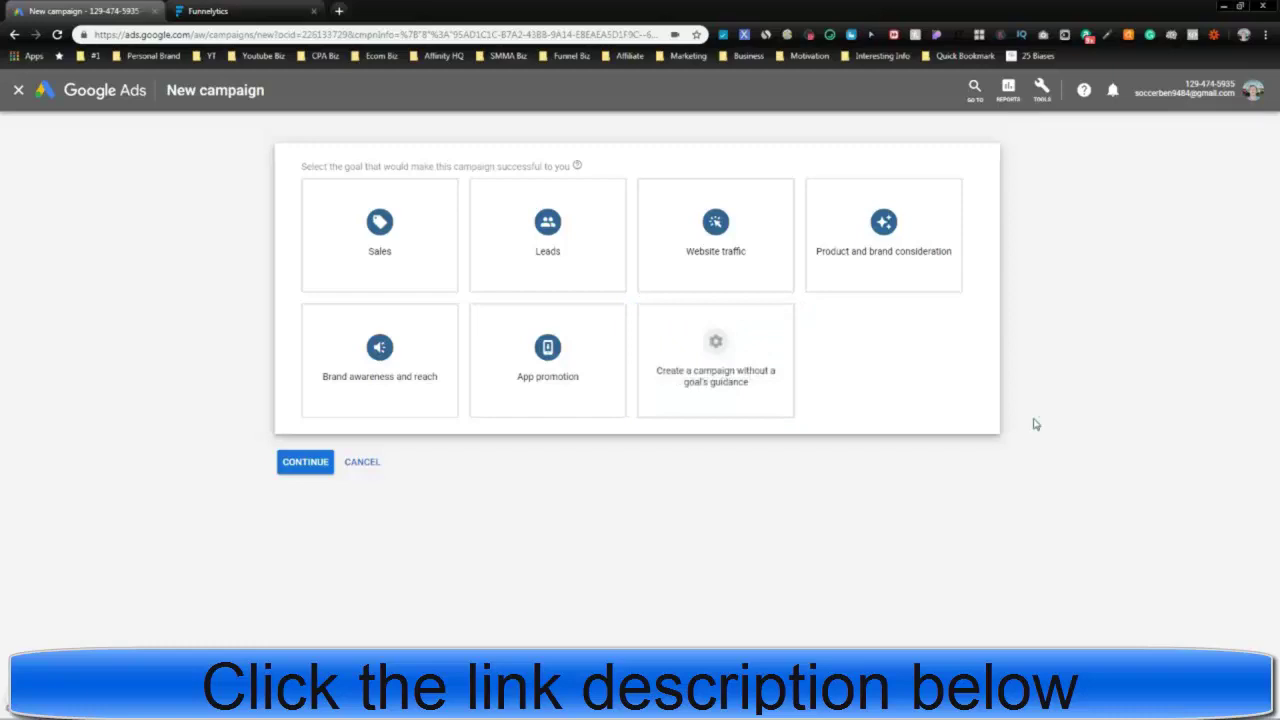
{"action": "left_click", "coordinate": [210, 11]}
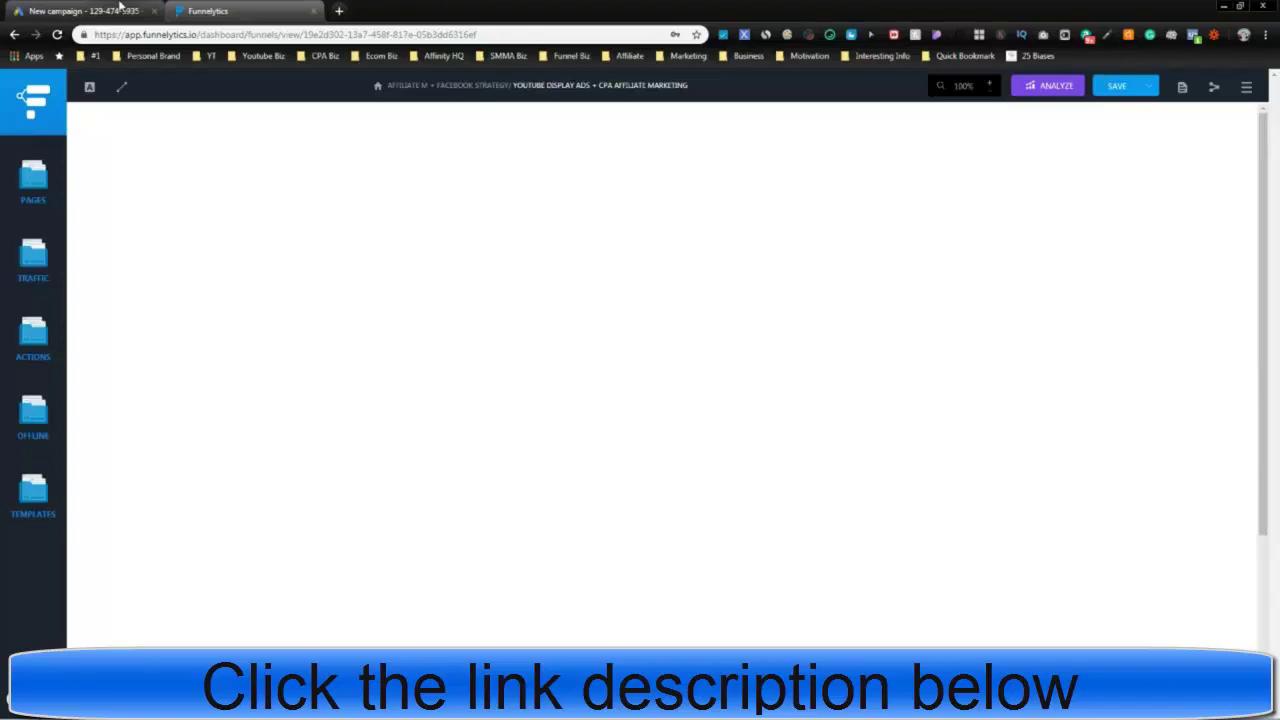
{"action": "left_click", "coordinate": [118, 9]}
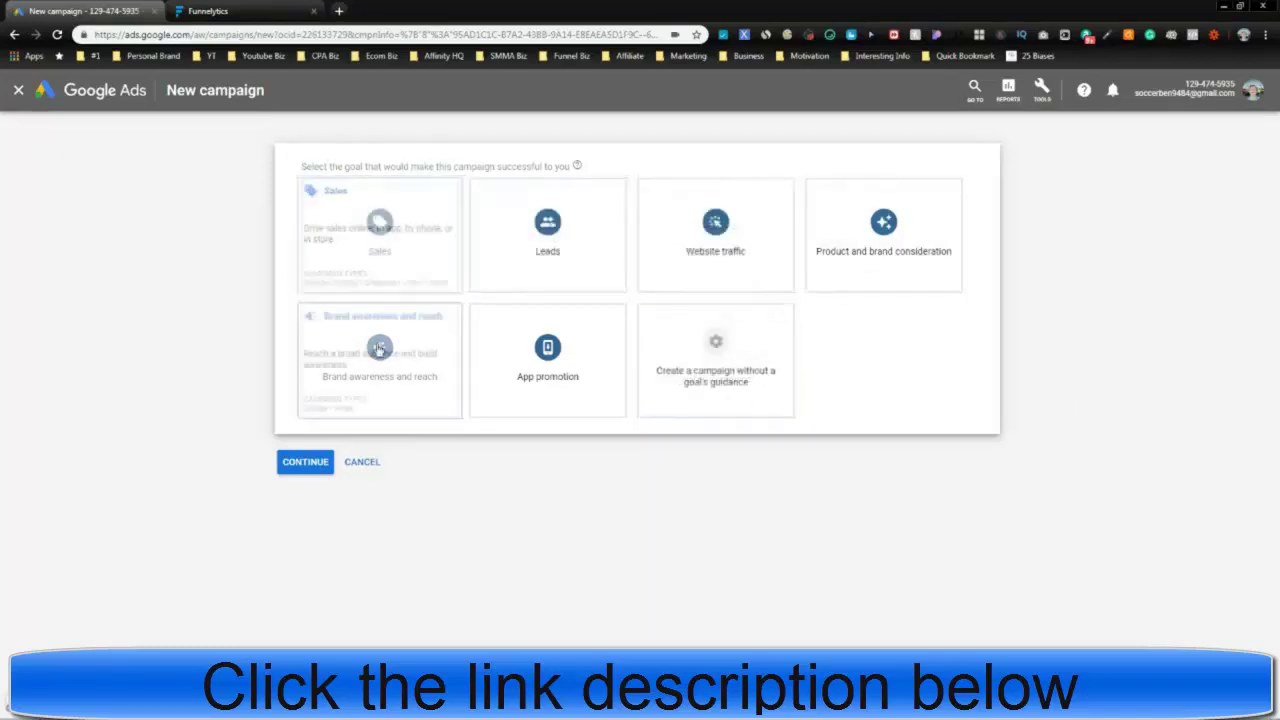
Choose to create a campaign without a goal's guidance, using the Display type and the Standard display campaign subtype
{"action": "left_click", "coordinate": [729, 378]}
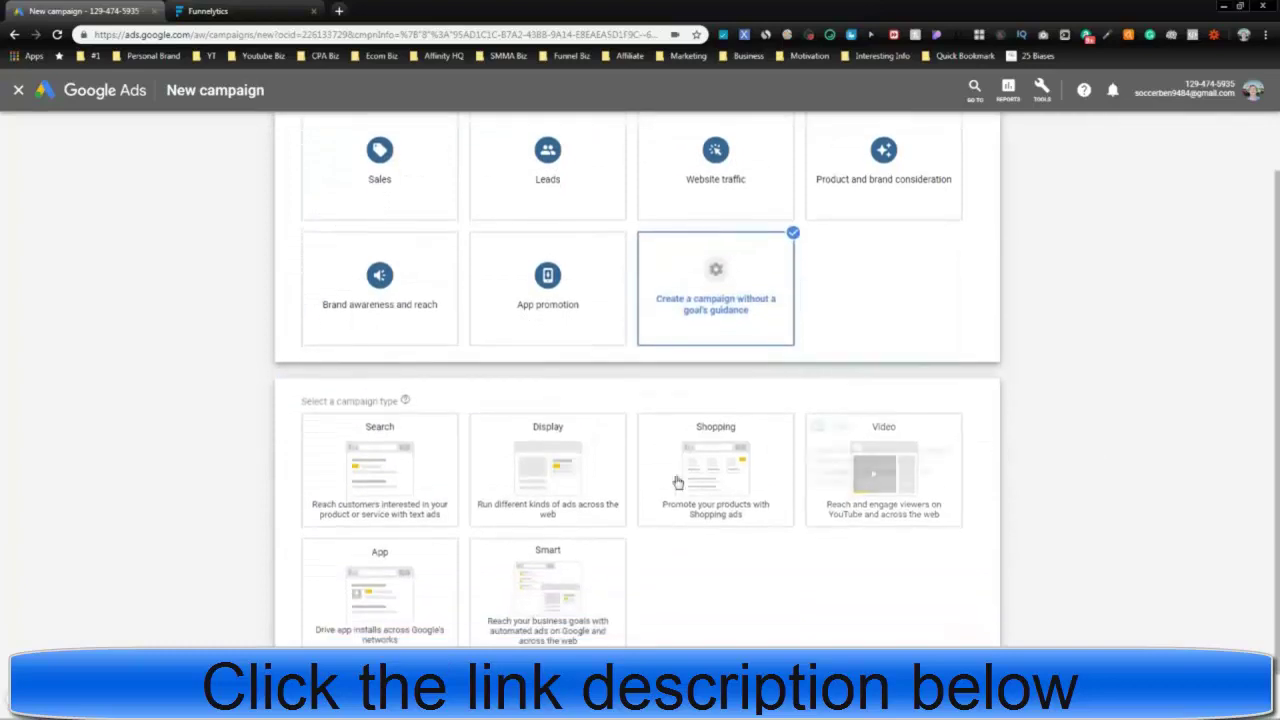
{"action": "scroll", "coordinate": [957, 508], "scroll_direction": "up", "scroll_amount": 1}
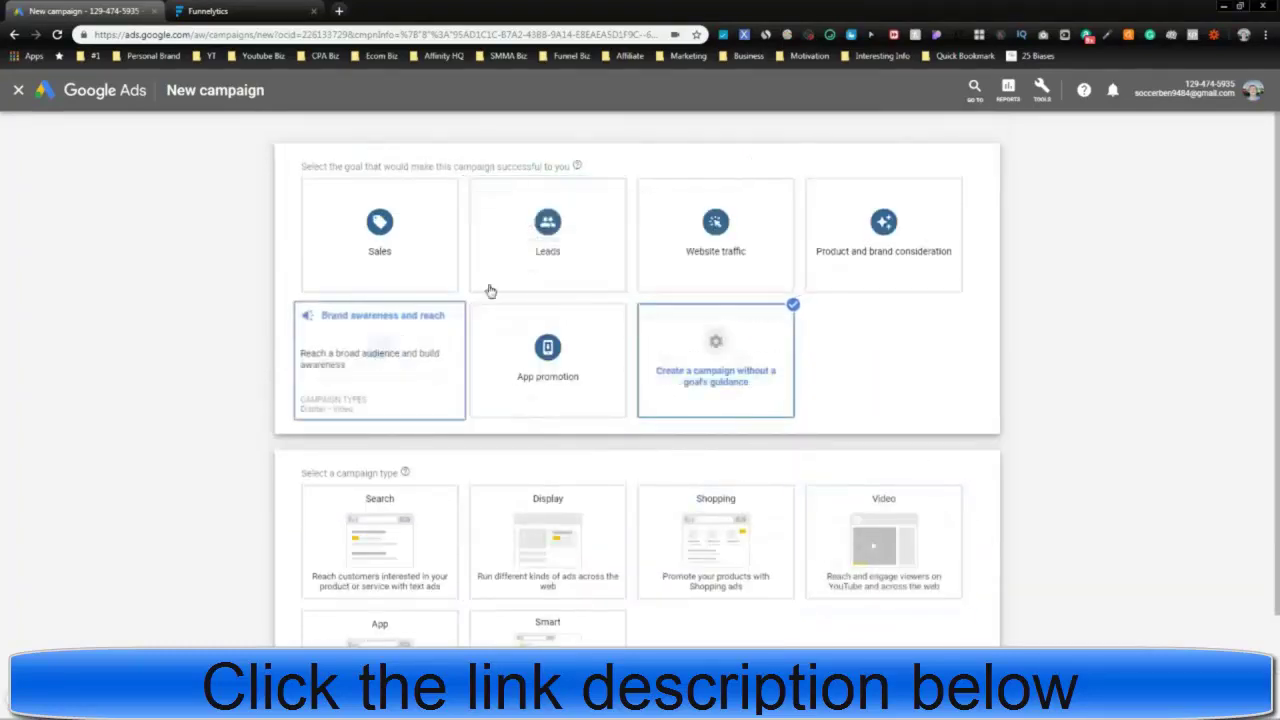
{"action": "scroll", "coordinate": [1094, 540], "scroll_direction": "down", "scroll_amount": 1}
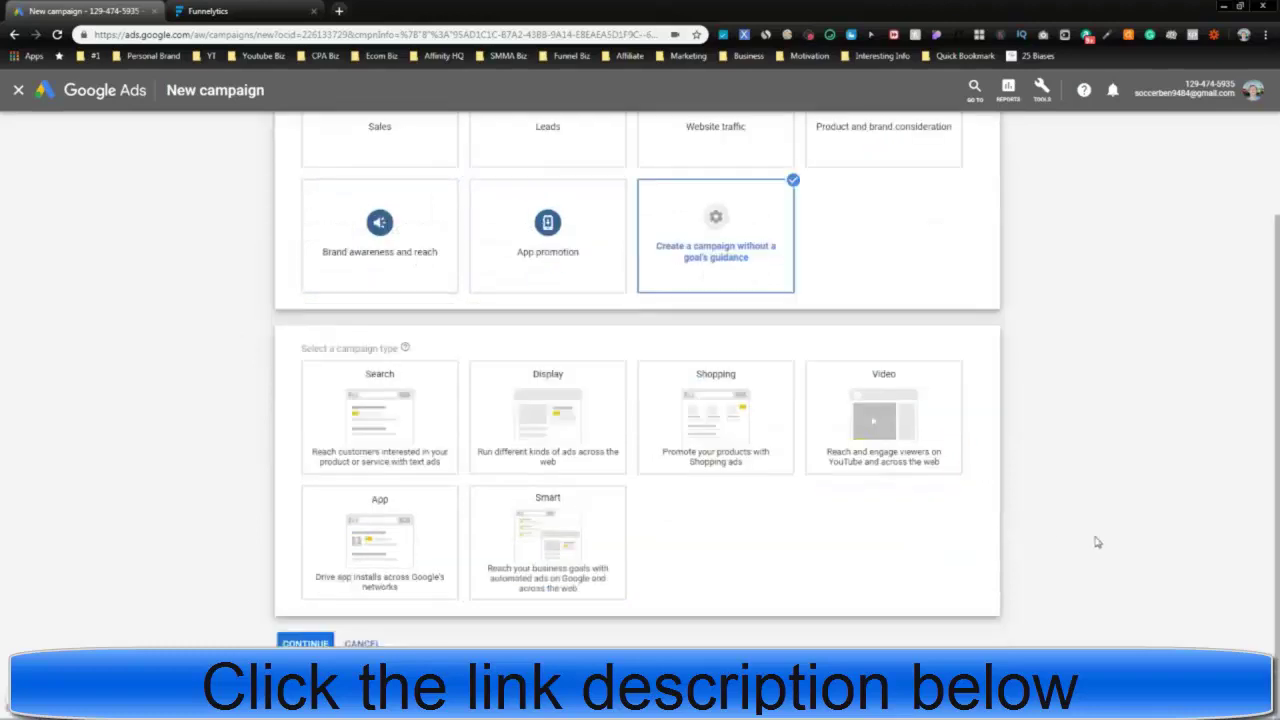
{"action": "left_click", "coordinate": [894, 422]}
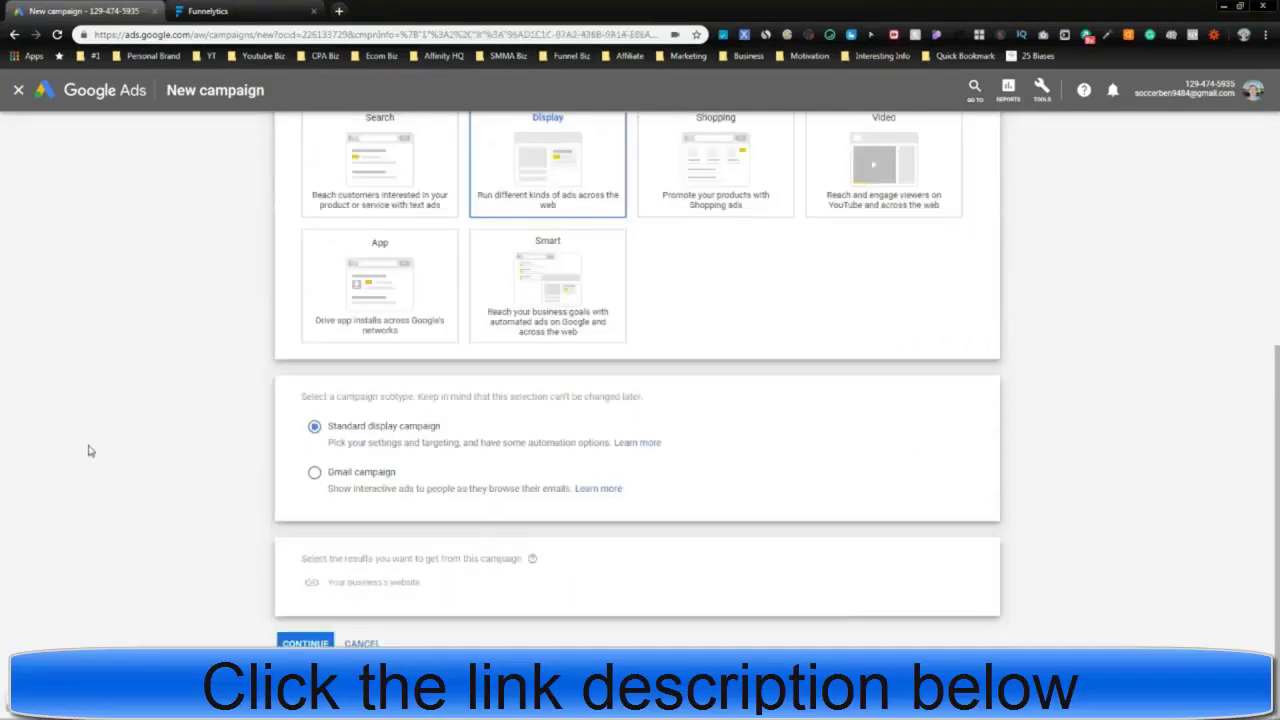
{"action": "scroll", "coordinate": [200, 480], "scroll_direction": "up", "scroll_amount": 1}
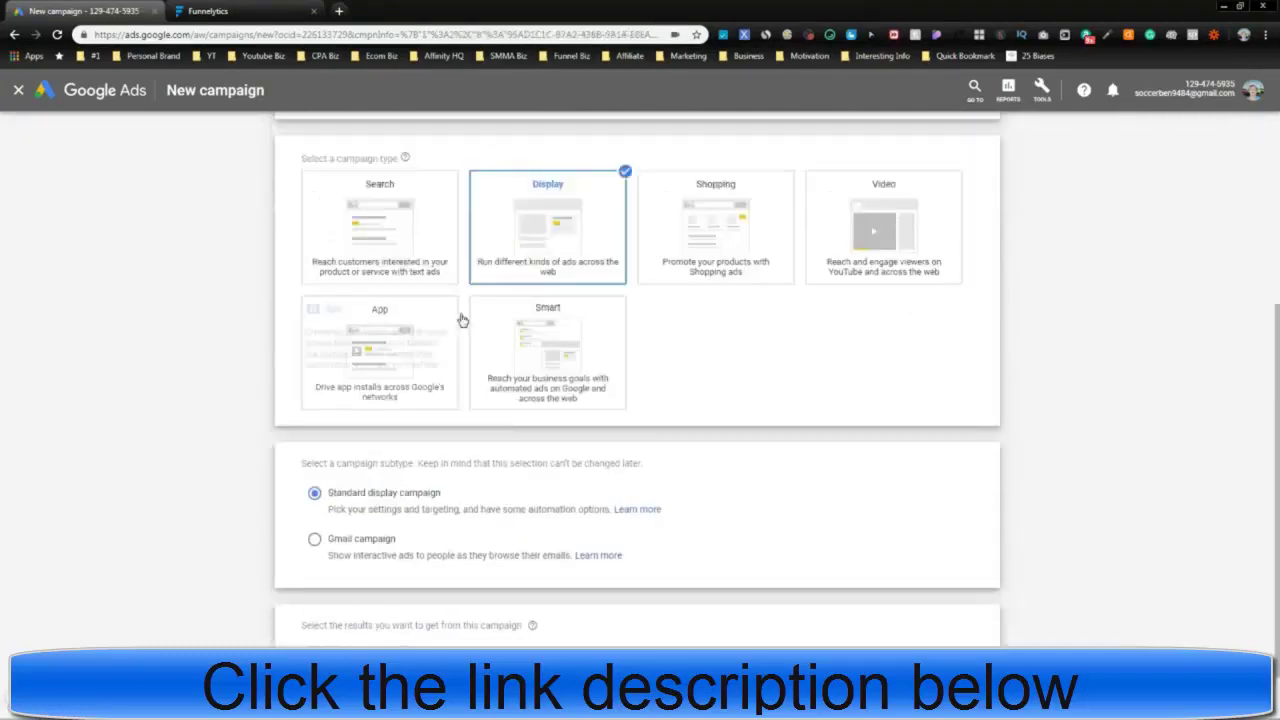
{"action": "mouse_move", "coordinate": [576, 247]}
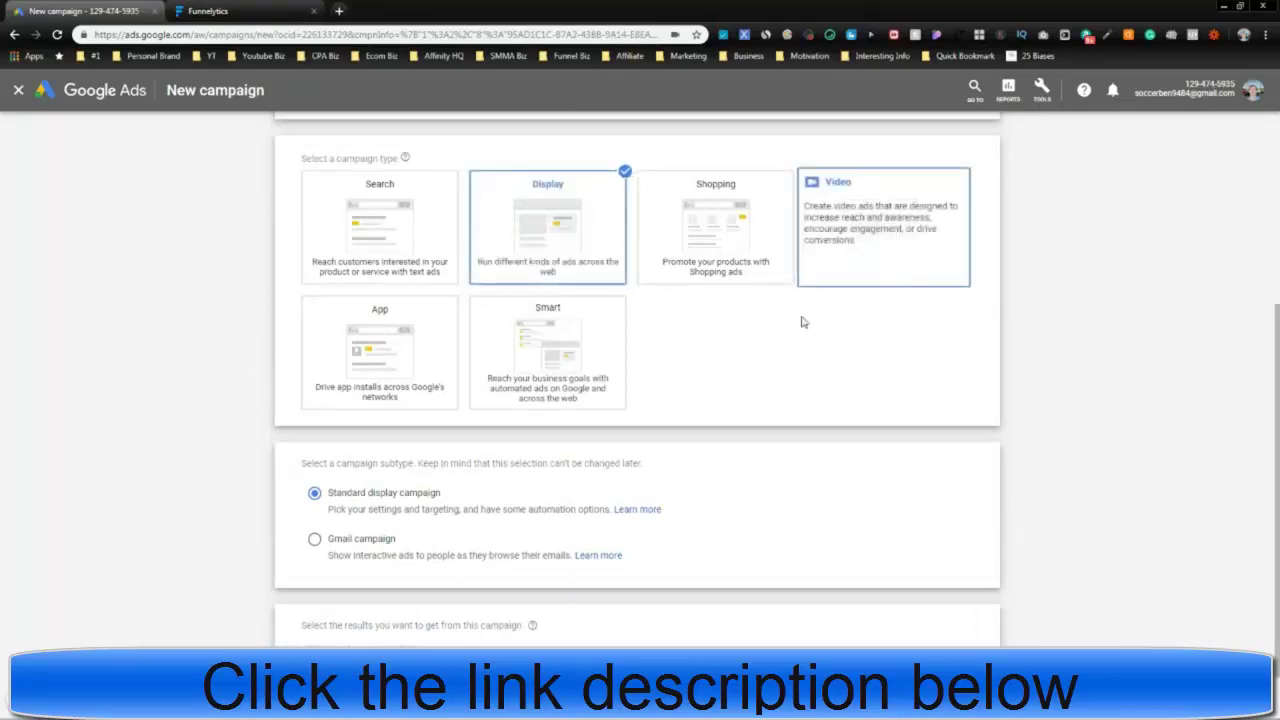
{"action": "scroll", "coordinate": [190, 500], "scroll_direction": "down", "scroll_amount": 1}
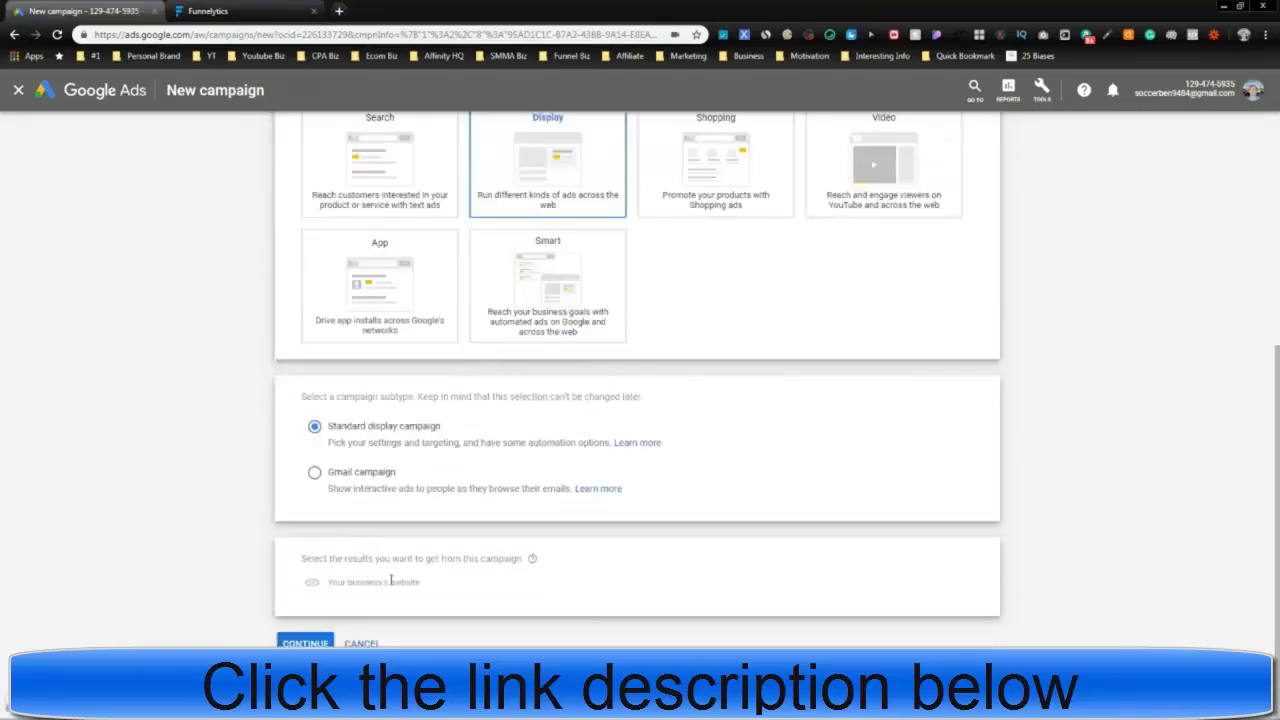
Enter google.com as the business's website and continue to the campaign setup
{"action": "left_click", "coordinate": [390, 580]}
{"action": "type", "text": "google.com"}
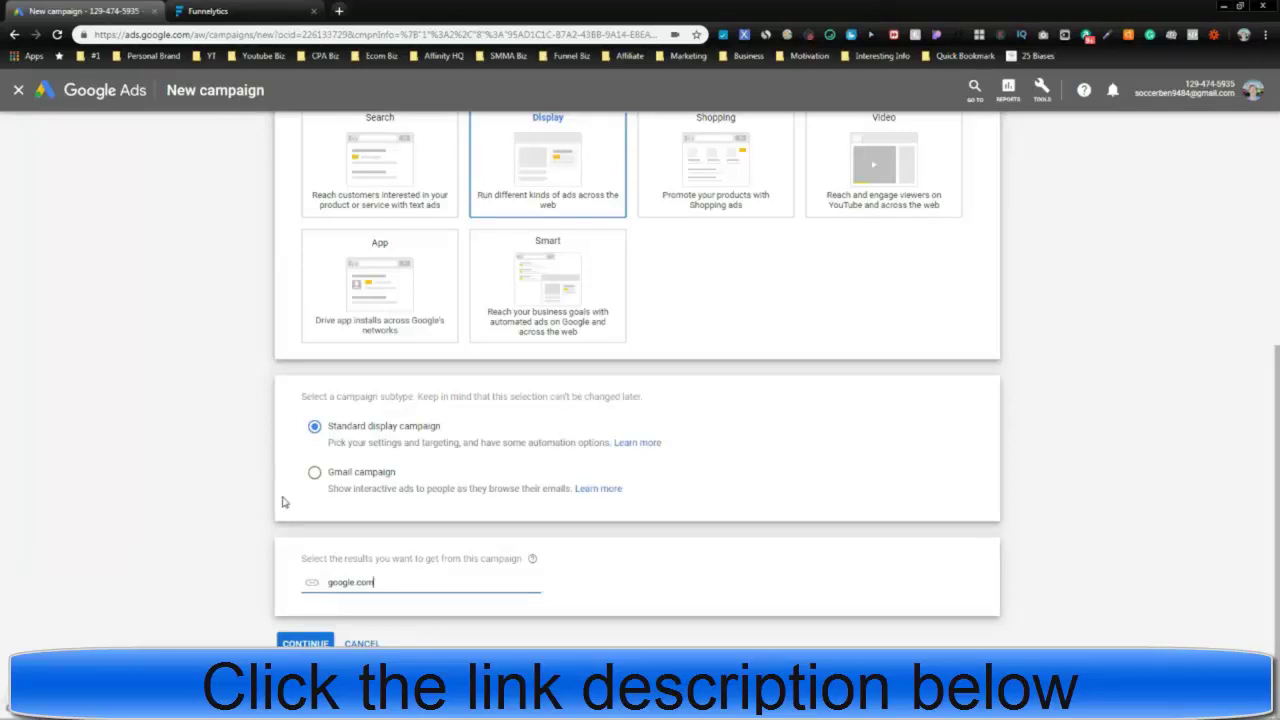
{"action": "scroll", "coordinate": [282, 502], "scroll_direction": "up", "scroll_amount": 4}
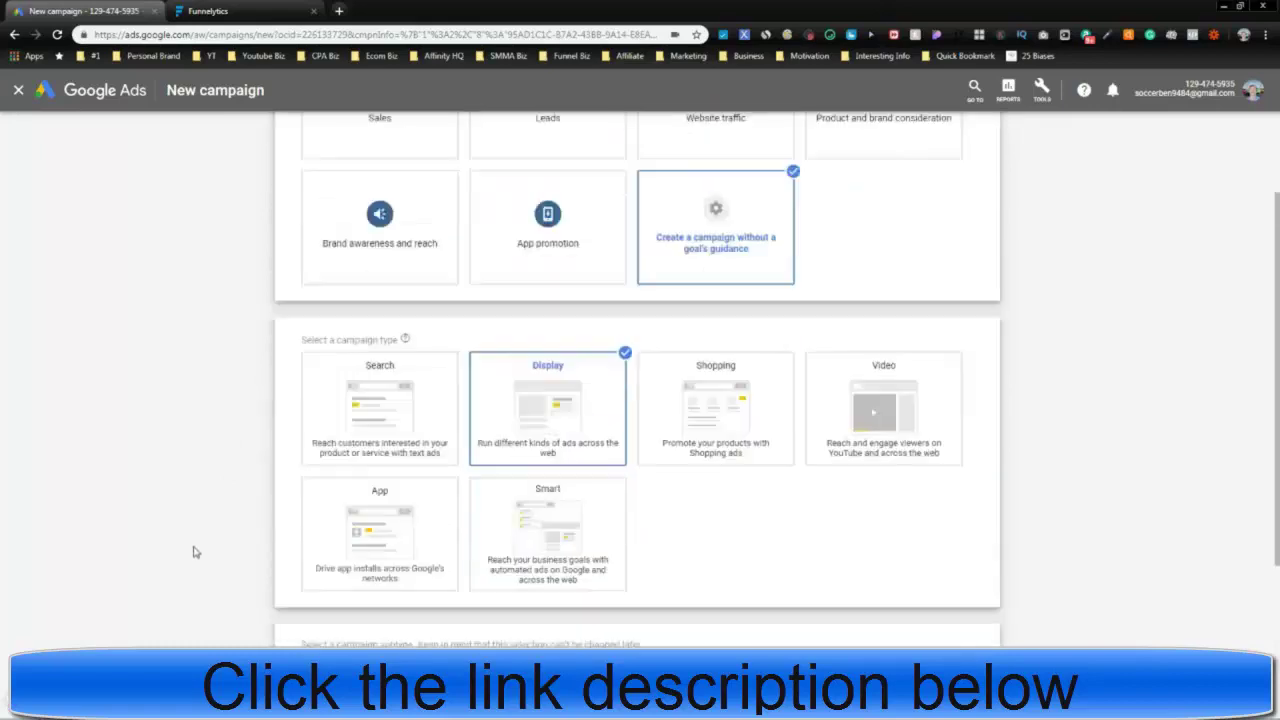
{"action": "scroll", "coordinate": [195, 552], "scroll_direction": "down", "scroll_amount": 1}
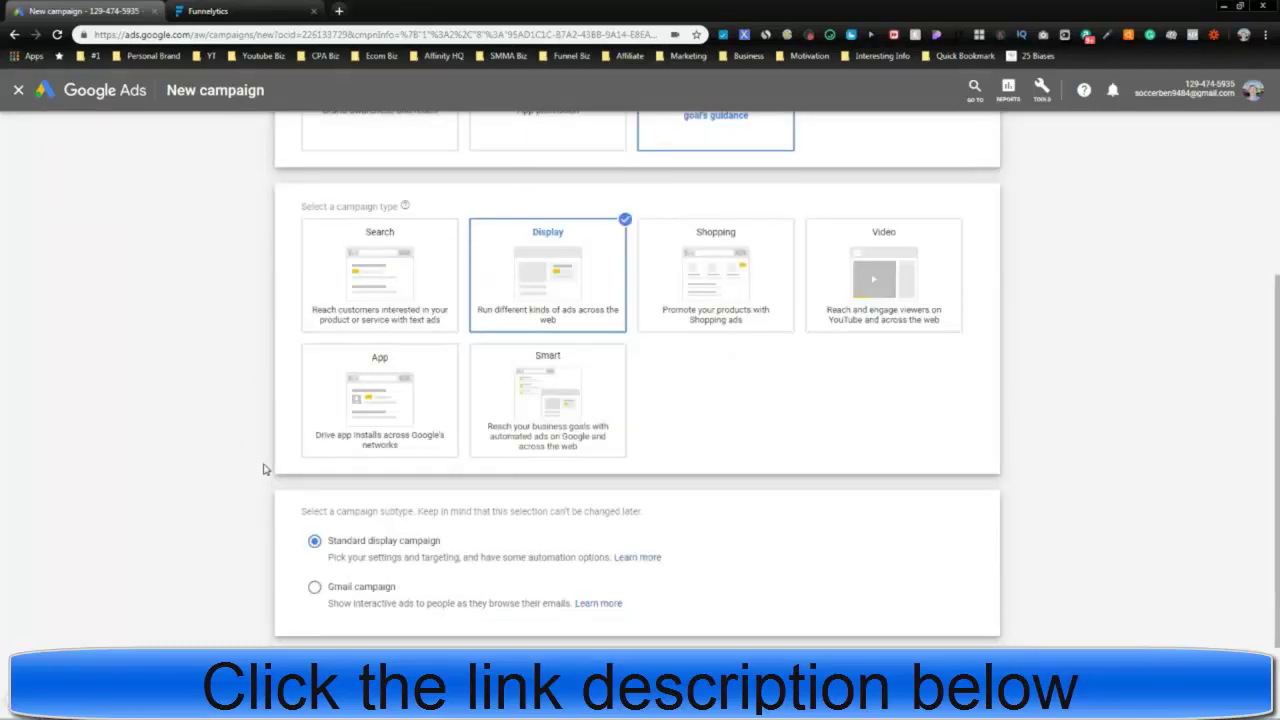
{"action": "scroll", "coordinate": [263, 470], "scroll_direction": "down", "scroll_amount": 1}
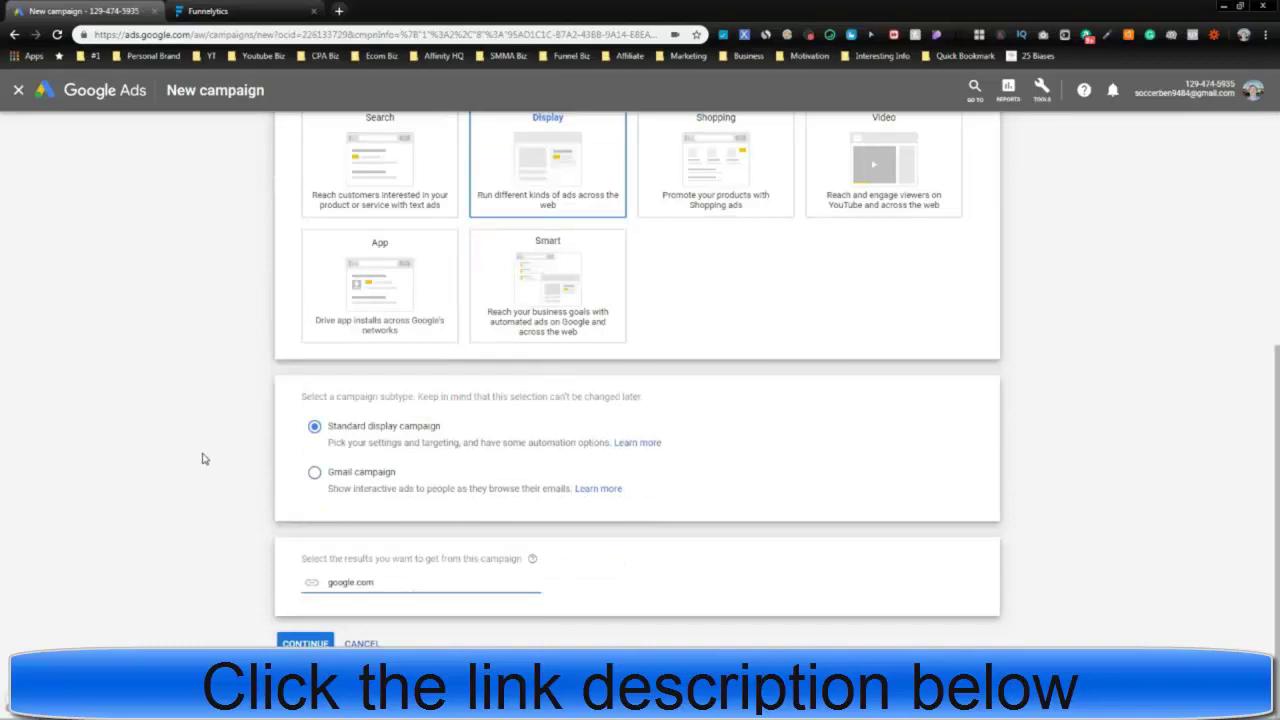
{"action": "scroll", "coordinate": [205, 459], "scroll_direction": "up", "scroll_amount": 1}
{"action": "scroll", "coordinate": [329, 533], "scroll_direction": "down", "scroll_amount": 1}
{"action": "left_click", "coordinate": [305, 643]}
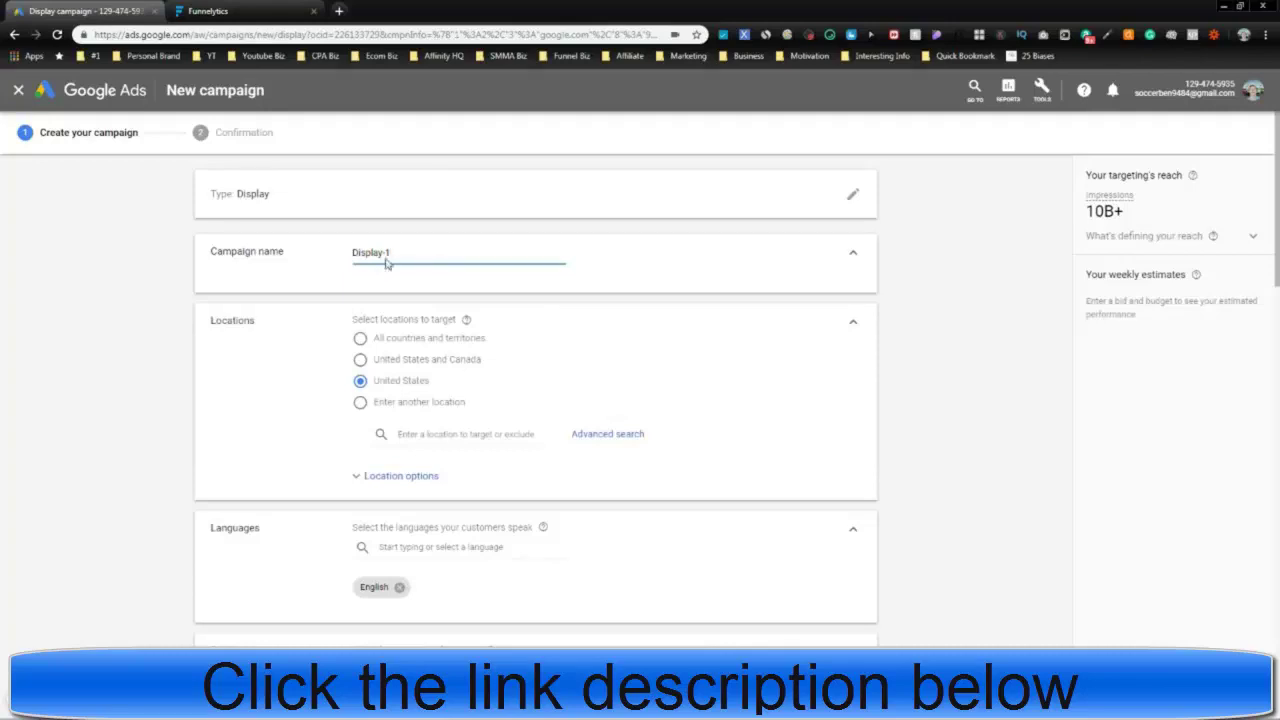
Set the campaign's bidding focus to High Quality Traffic with manually set bids
{"action": "scroll", "coordinate": [500, 348], "scroll_direction": "down", "scroll_amount": 1}
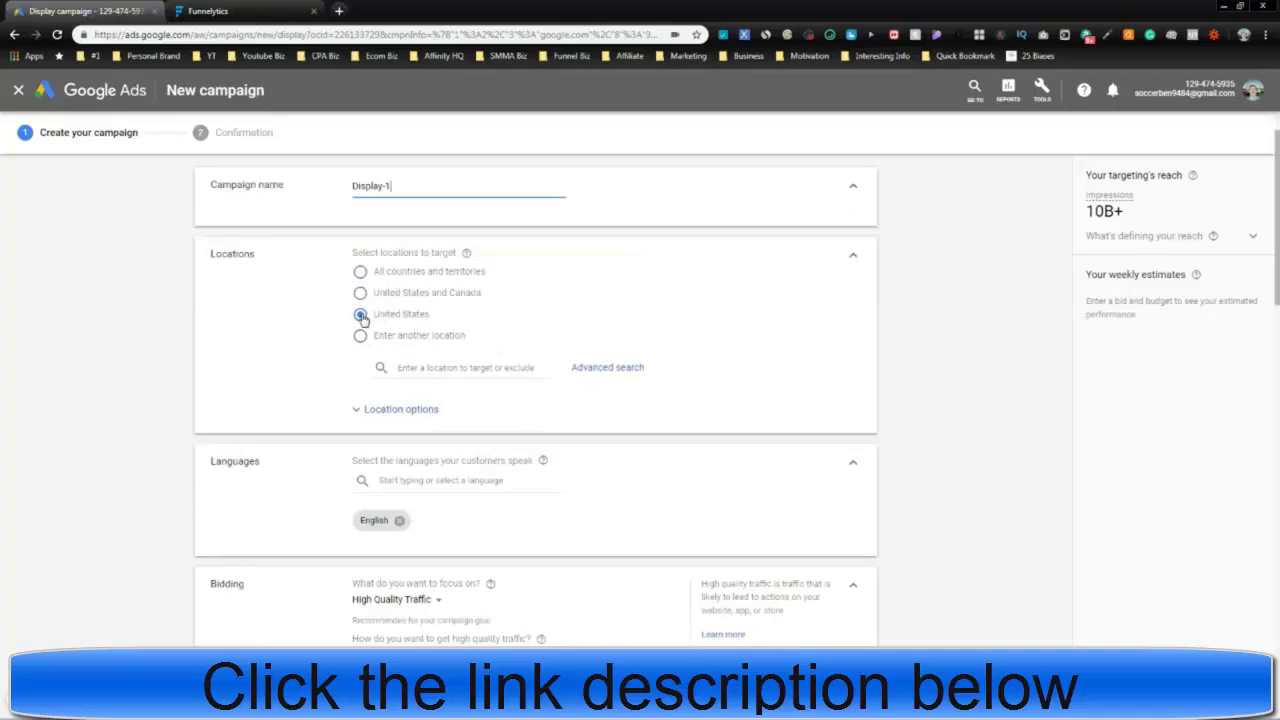
{"action": "scroll", "coordinate": [485, 358], "scroll_direction": "down", "scroll_amount": 1}
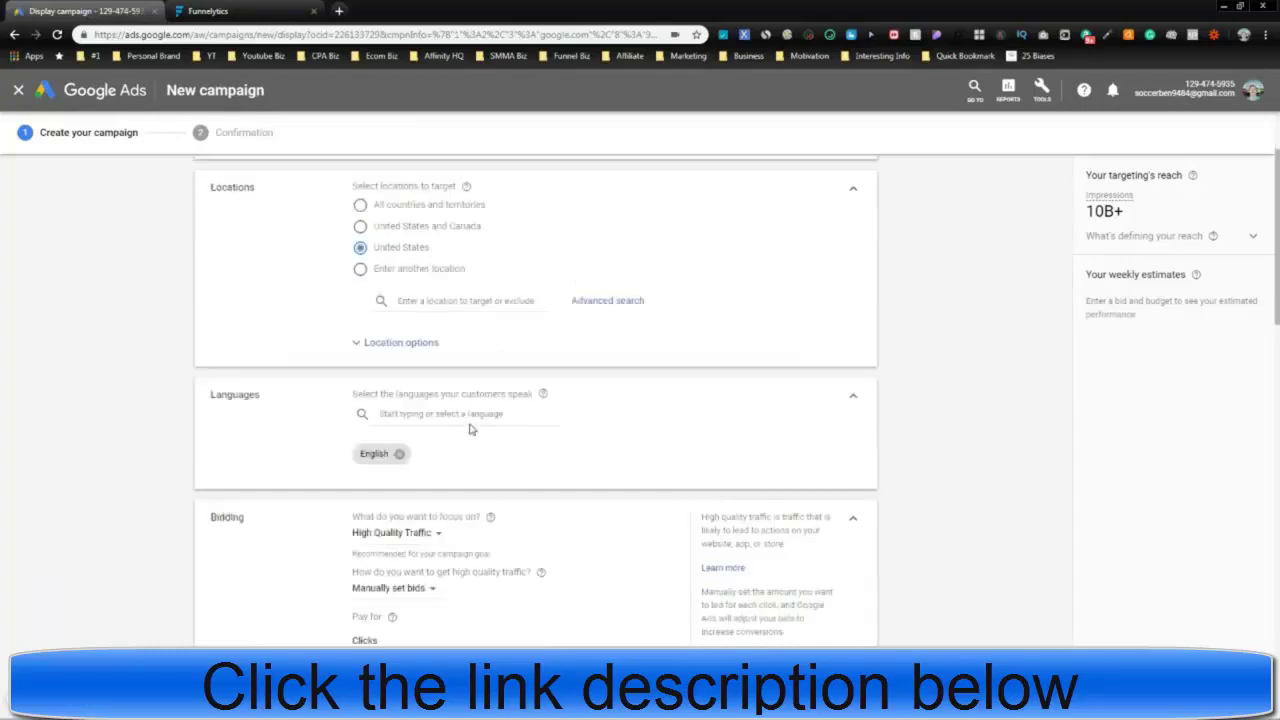
{"action": "scroll", "coordinate": [520, 360], "scroll_direction": "down", "scroll_amount": 2}
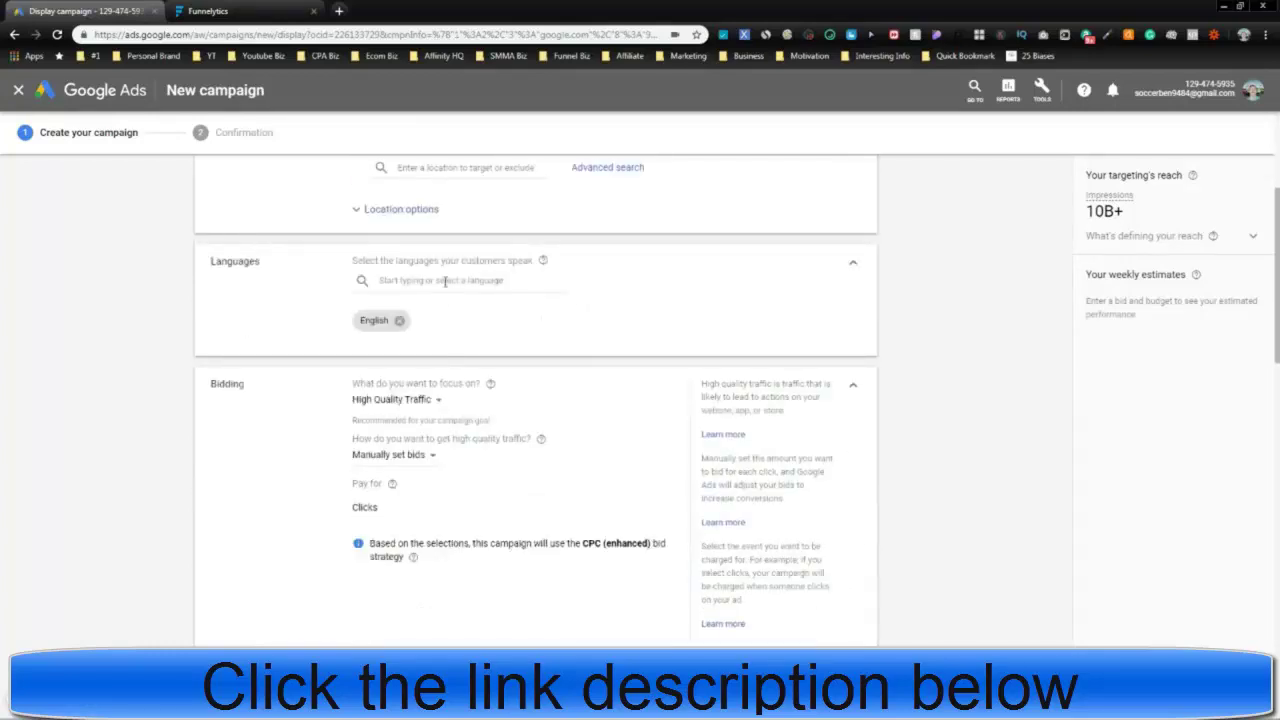
{"action": "left_click", "coordinate": [407, 401]}
{"action": "left_click", "coordinate": [392, 436]}
{"action": "left_click", "coordinate": [418, 456]}
{"action": "left_click", "coordinate": [380, 483]}
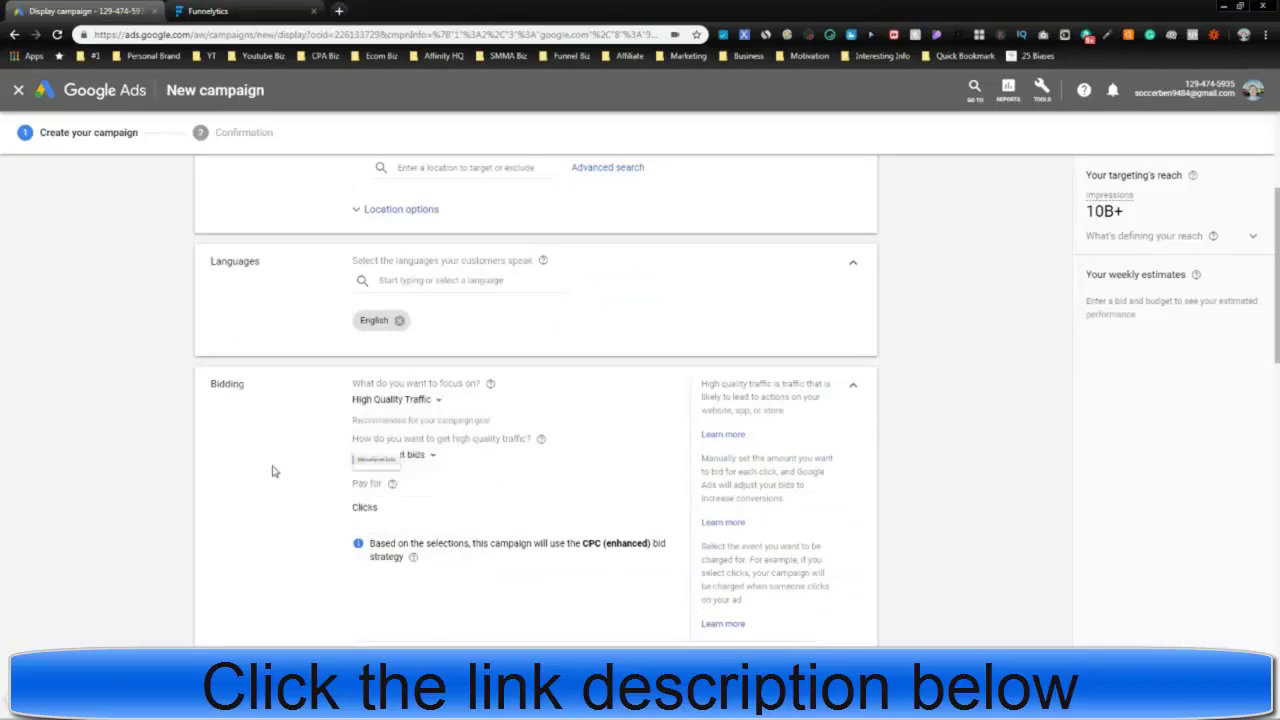
Set the campaign's average daily budget to $1,000
{"action": "scroll", "coordinate": [322, 478], "scroll_direction": "down", "scroll_amount": 1}
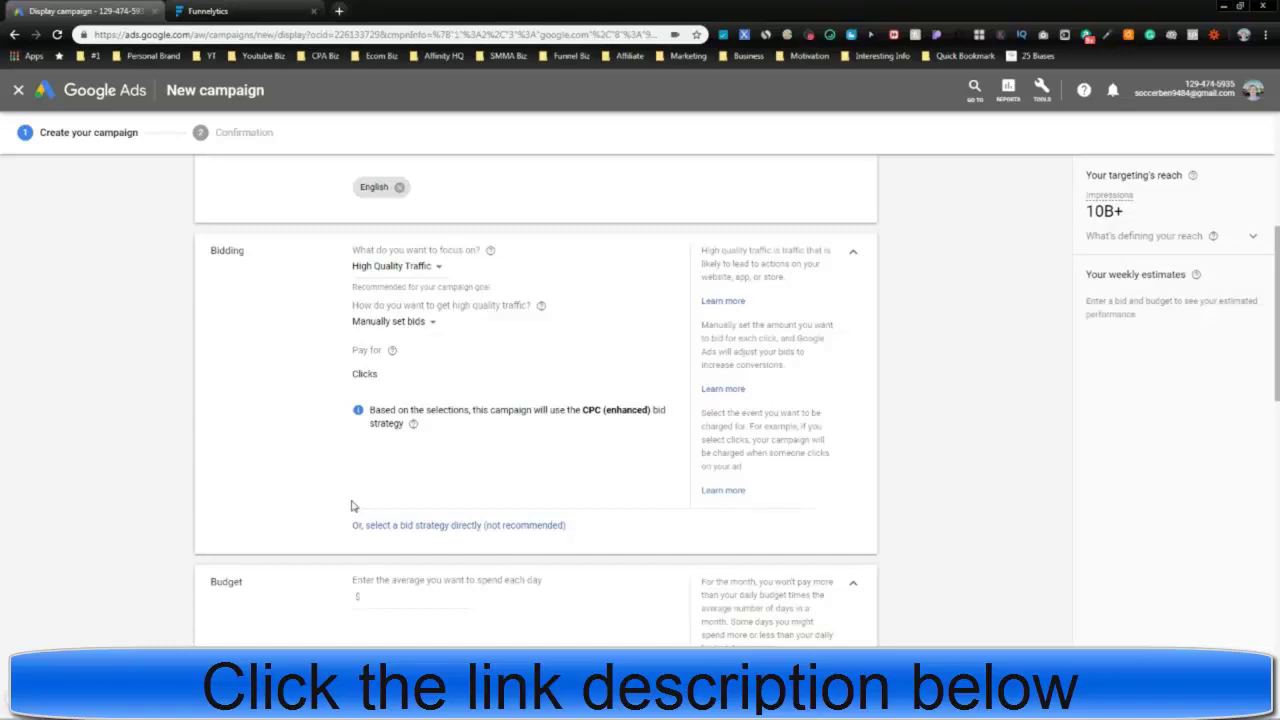
{"action": "left_click", "coordinate": [402, 595]}
{"action": "type", "text": "1,000"}
{"action": "left_click", "coordinate": [600, 604]}
Examine the ad group's audience targeting choices, covering searchable audiences, browsable categories and the suggested ideas
{"action": "scroll", "coordinate": [613, 621], "scroll_direction": "down", "scroll_amount": 1}
{"action": "scroll", "coordinate": [613, 621], "scroll_direction": "down", "scroll_amount": 3}
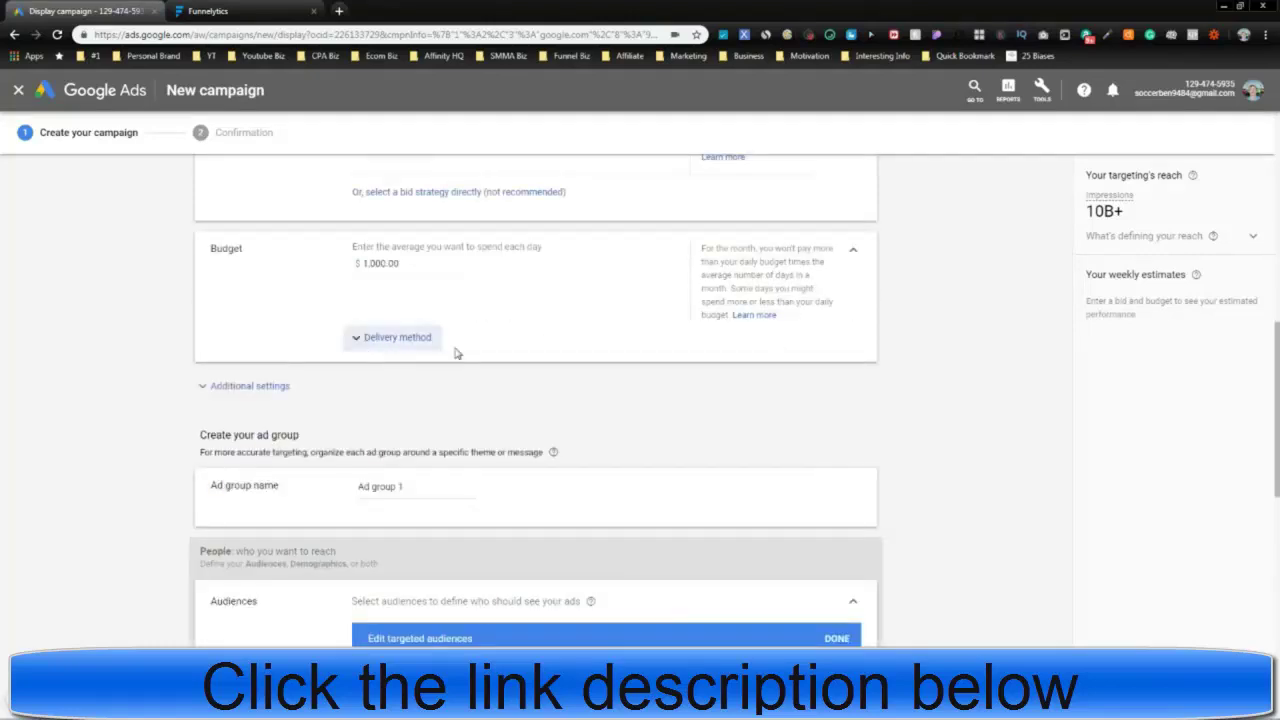
{"action": "scroll", "coordinate": [869, 480], "scroll_direction": "down", "scroll_amount": 3}
{"action": "scroll", "coordinate": [1040, 455], "scroll_direction": "down", "scroll_amount": 4}
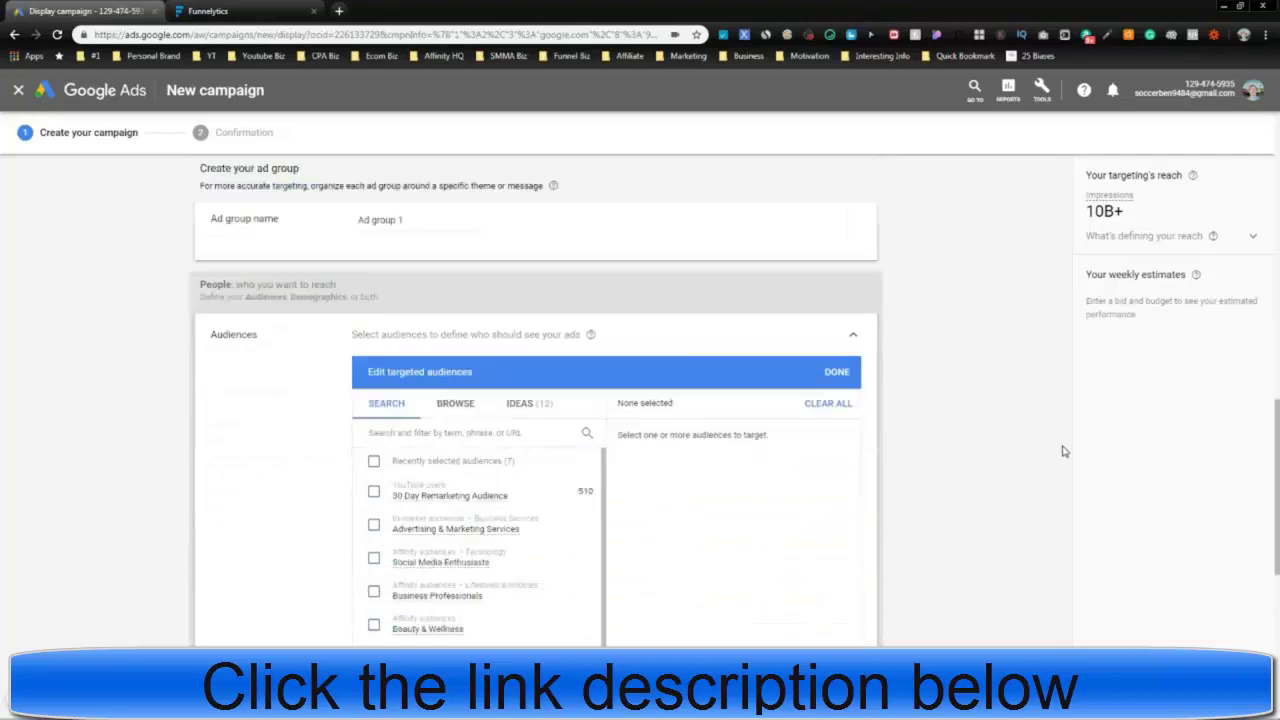
{"action": "left_click", "coordinate": [455, 271]}
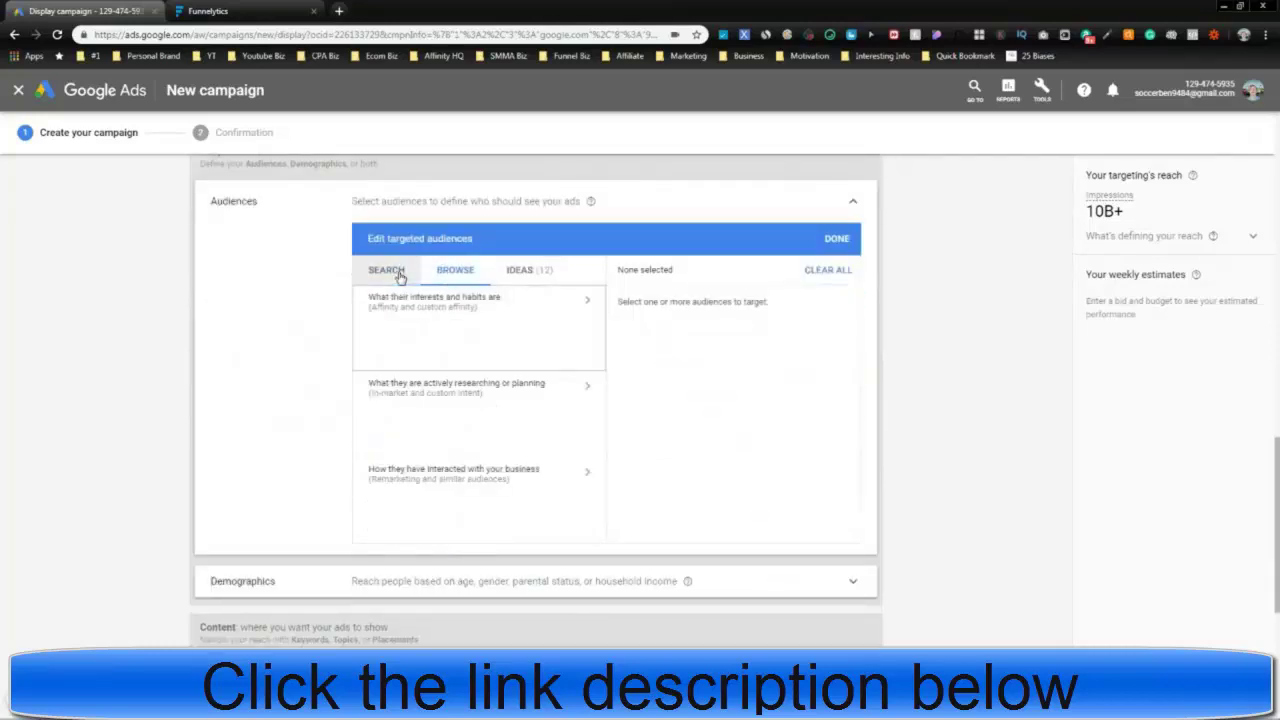
{"action": "left_click", "coordinate": [396, 274]}
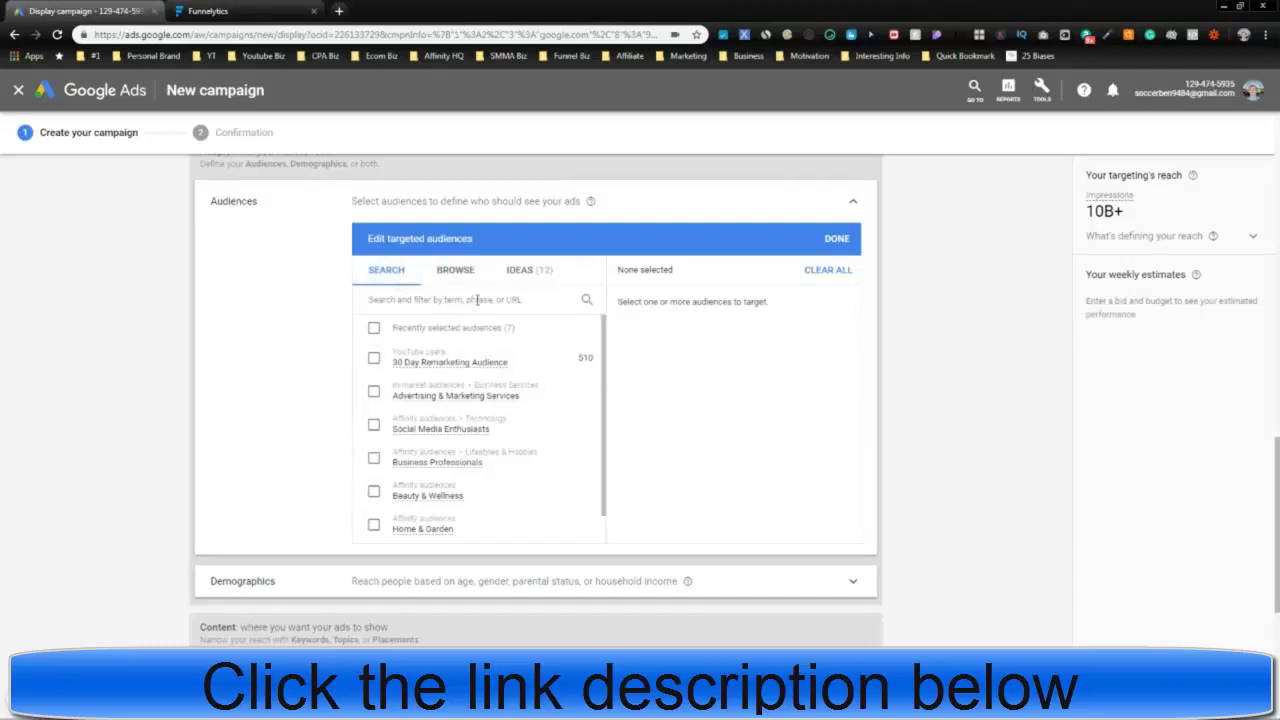
{"action": "left_click", "coordinate": [528, 284]}
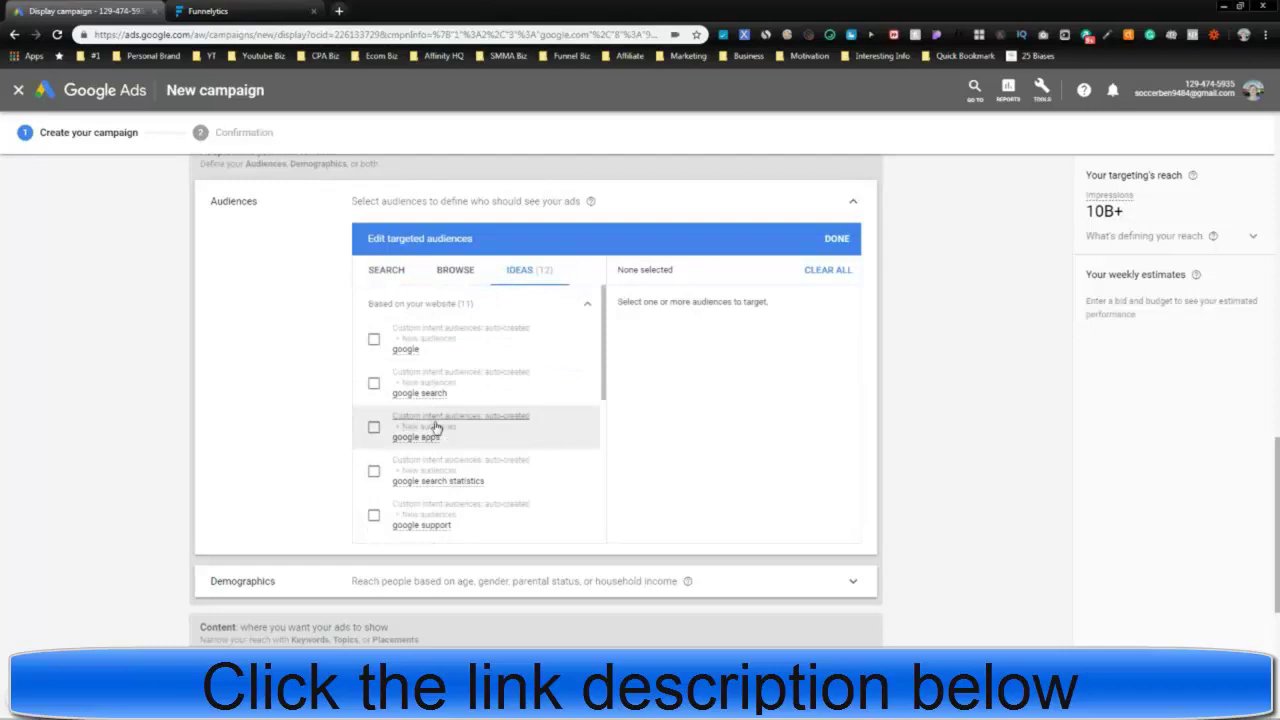
{"action": "scroll", "coordinate": [430, 414], "scroll_direction": "down", "scroll_amount": 3}
{"action": "scroll", "coordinate": [430, 414], "scroll_direction": "up", "scroll_amount": 6}
{"action": "scroll", "coordinate": [298, 490], "scroll_direction": "down", "scroll_amount": 3}
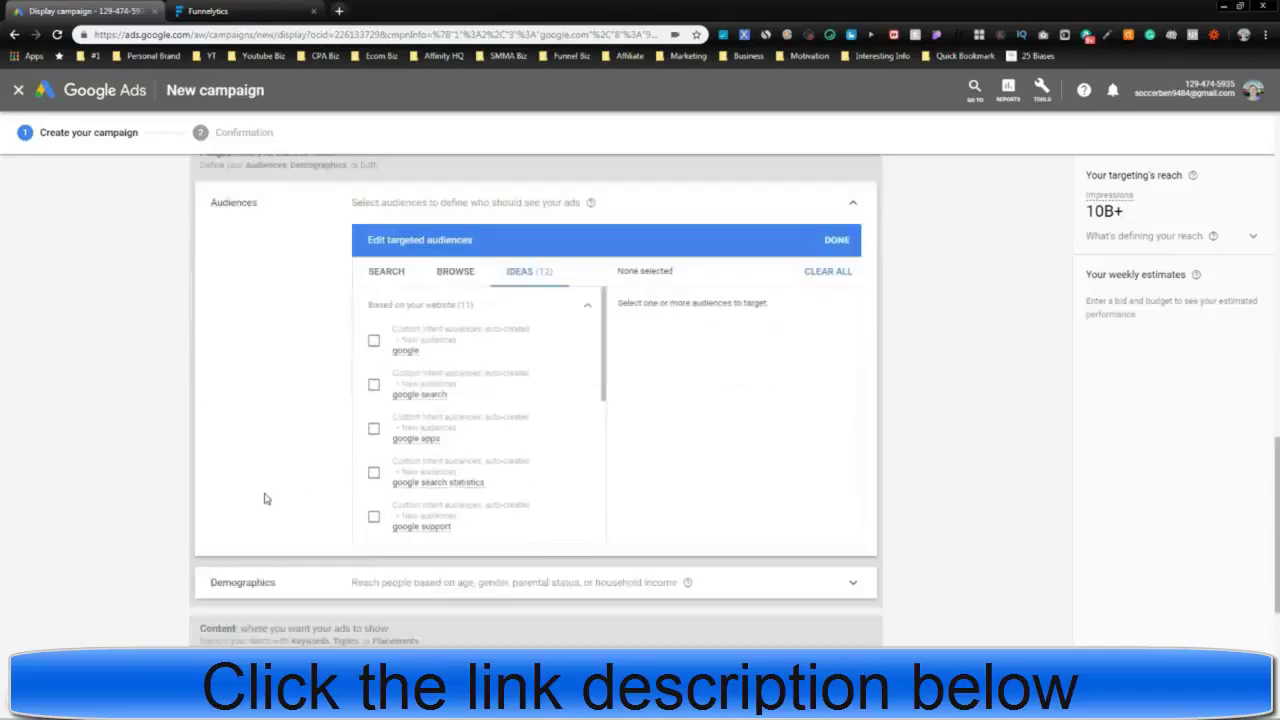
{"action": "left_click", "coordinate": [397, 282]}
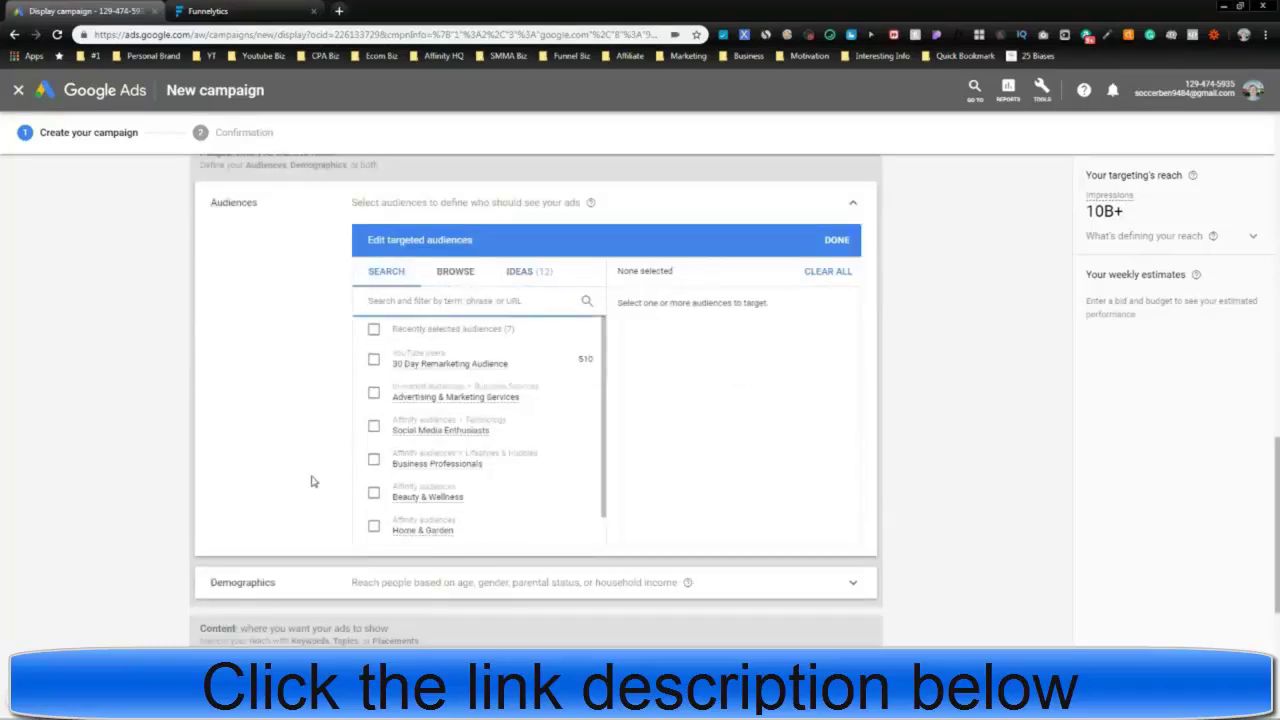
Examine the ad group's demographics and targeting expansion settings, collapsing each section again
{"action": "scroll", "coordinate": [264, 400], "scroll_direction": "down", "scroll_amount": 1}
{"action": "scroll", "coordinate": [264, 400], "scroll_direction": "down", "scroll_amount": 4}
{"action": "left_click", "coordinate": [851, 252]}
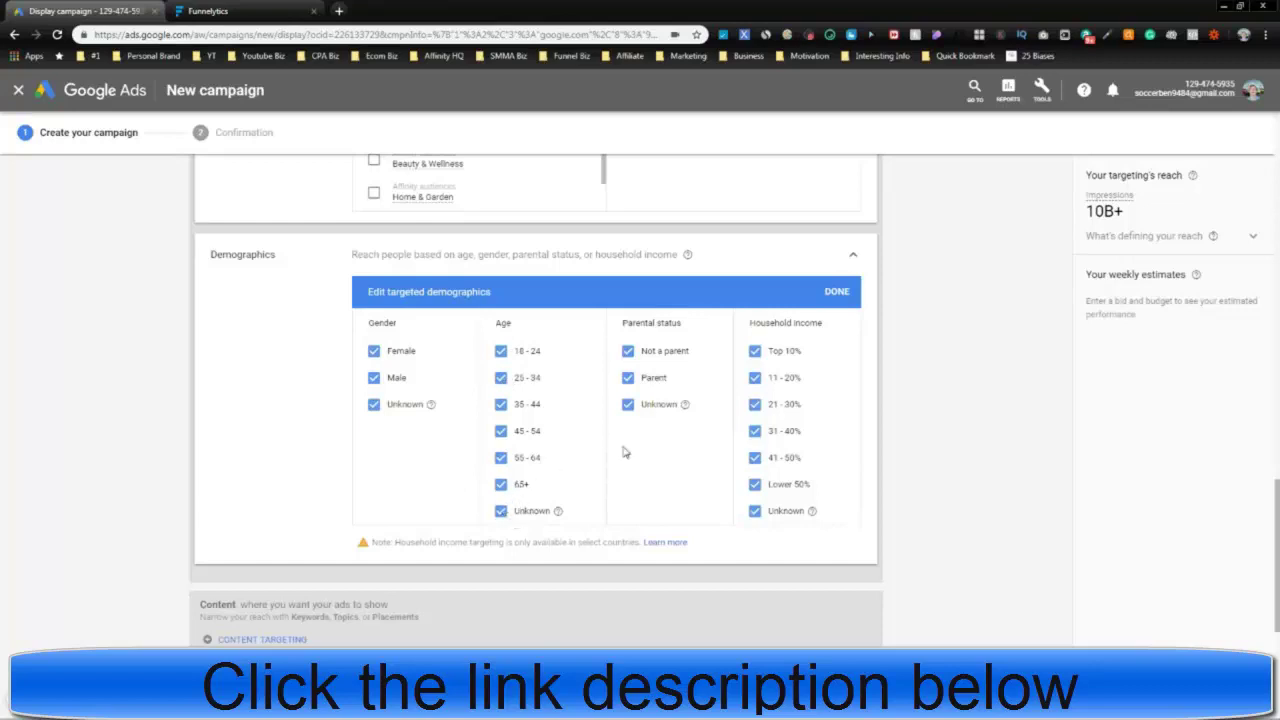
{"action": "left_click", "coordinate": [852, 256]}
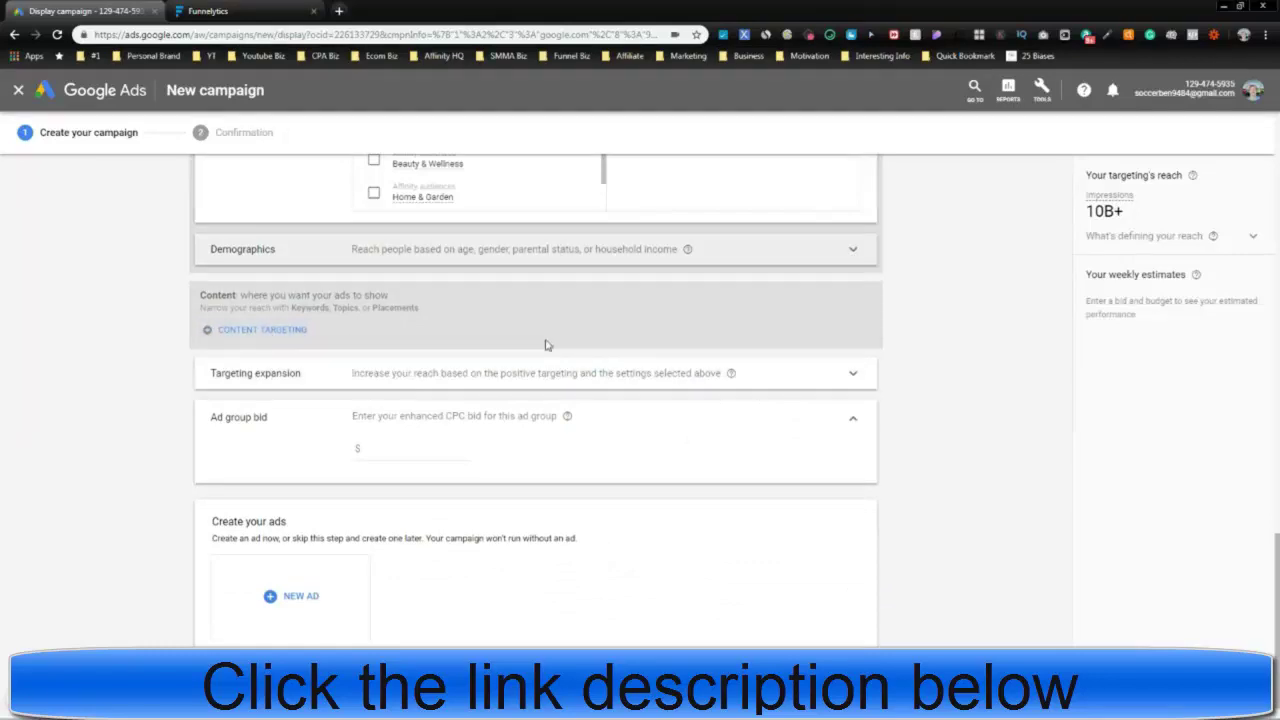
{"action": "left_click", "coordinate": [852, 373]}
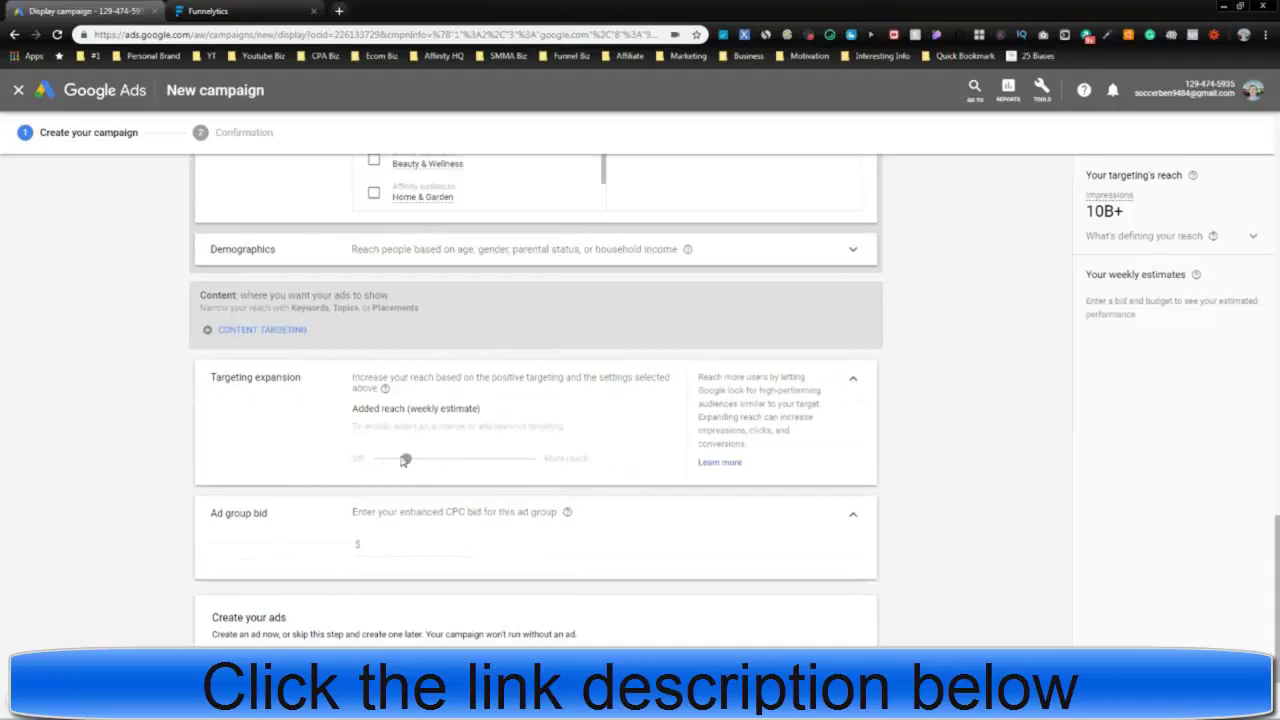
{"action": "left_click", "coordinate": [853, 385]}
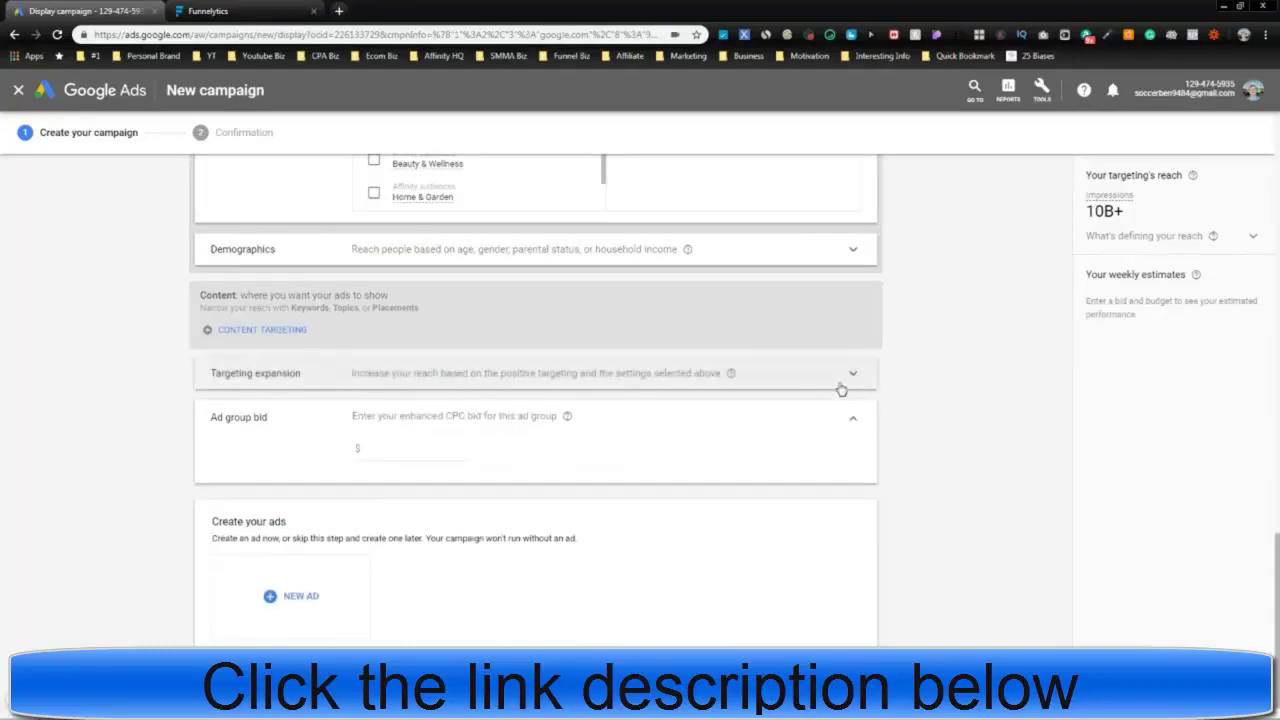
Check the available choices for getting high quality traffic in the campaign's bidding settings
{"action": "left_click", "coordinate": [474, 453]}
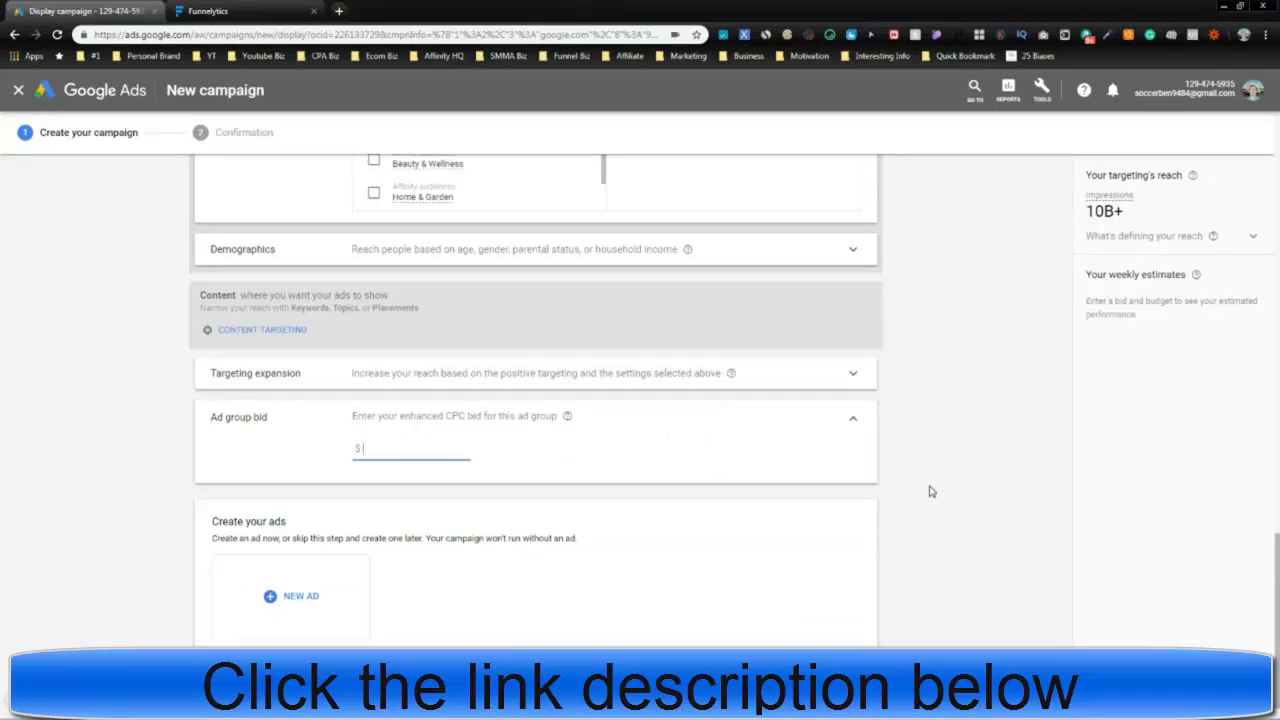
{"action": "scroll", "coordinate": [920, 546], "scroll_direction": "up", "scroll_amount": 10}
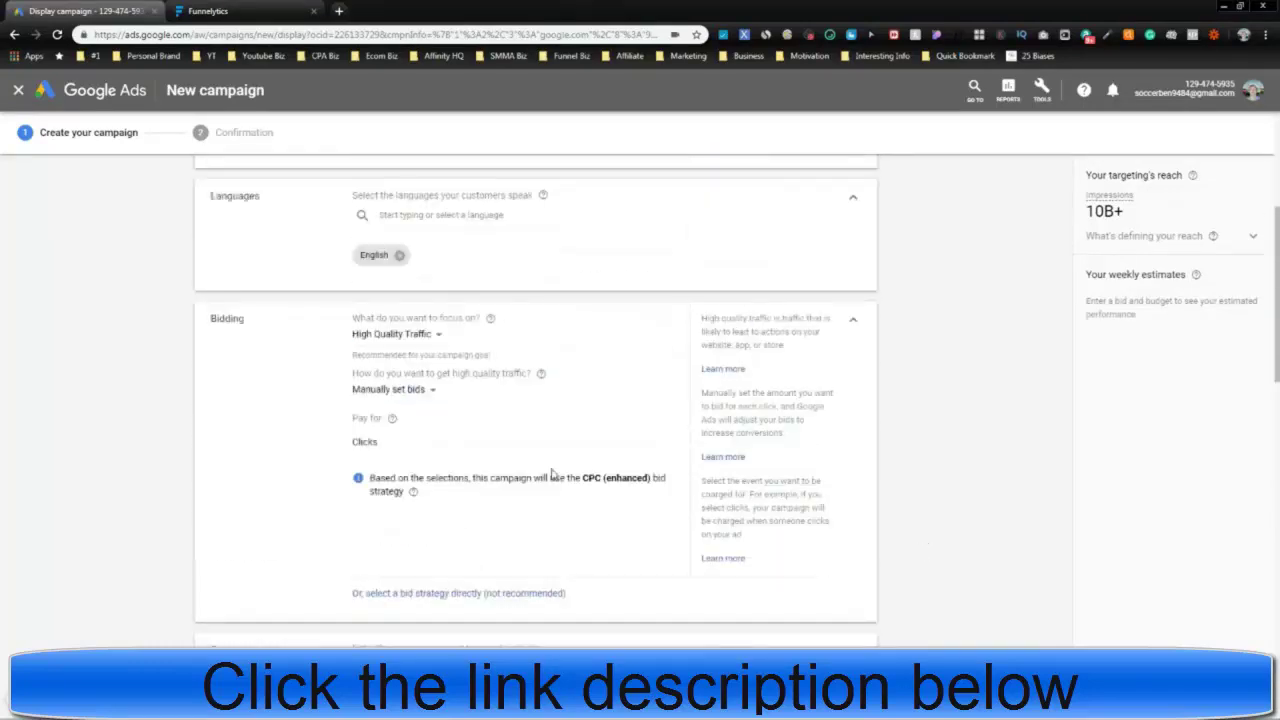
{"action": "left_click", "coordinate": [405, 399]}
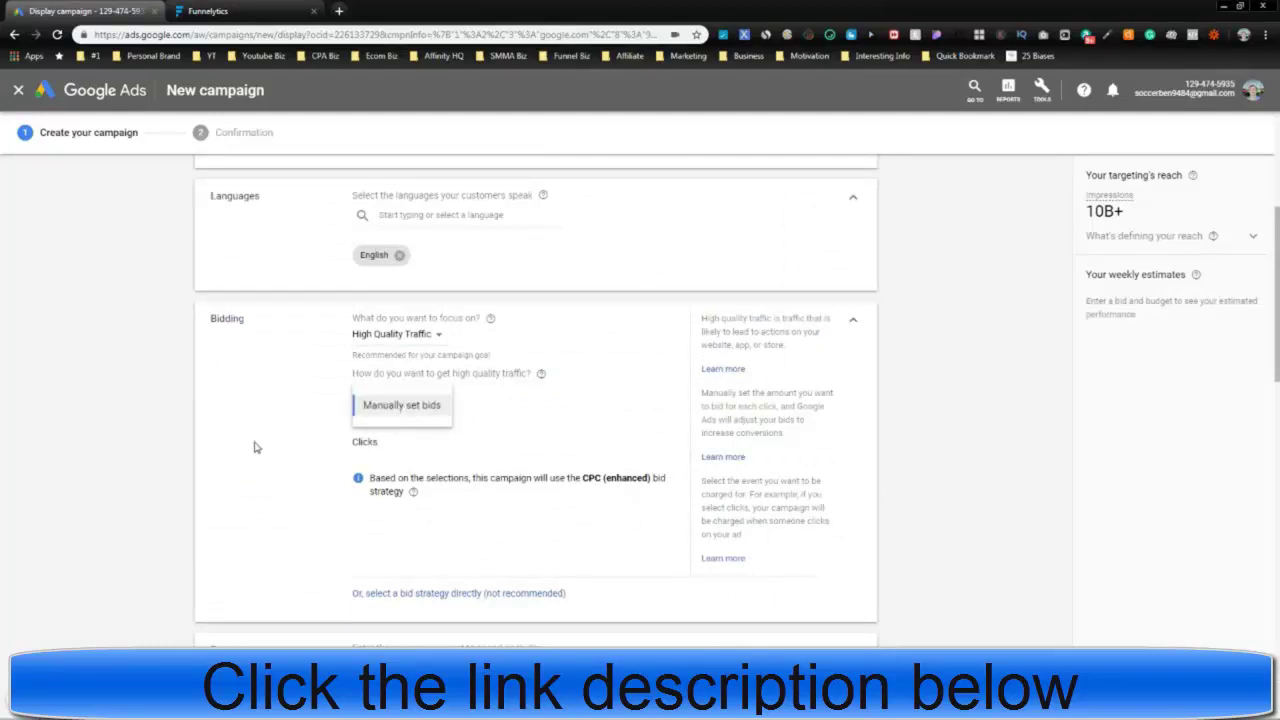
{"action": "left_click", "coordinate": [262, 450]}
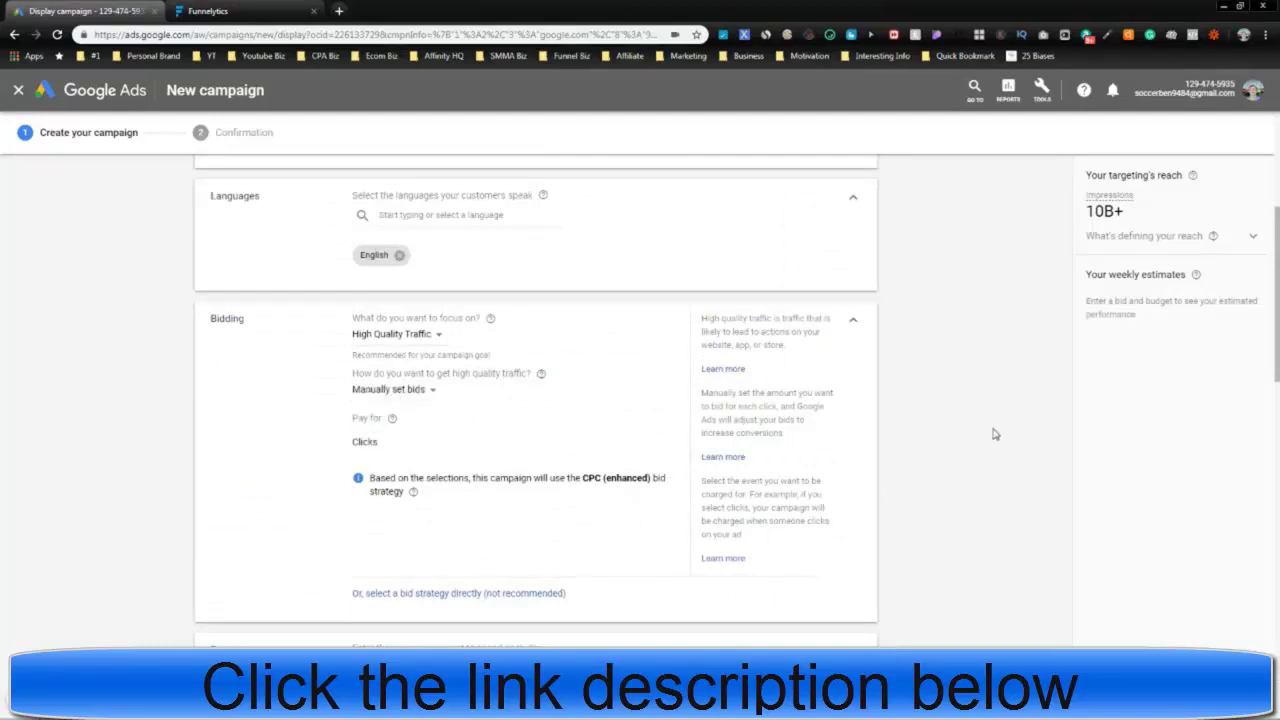
Set the ad group's enhanced CPC bid to $3.00
{"action": "scroll", "coordinate": [994, 434], "scroll_direction": "down", "scroll_amount": 10}
{"action": "left_click", "coordinate": [425, 427]}
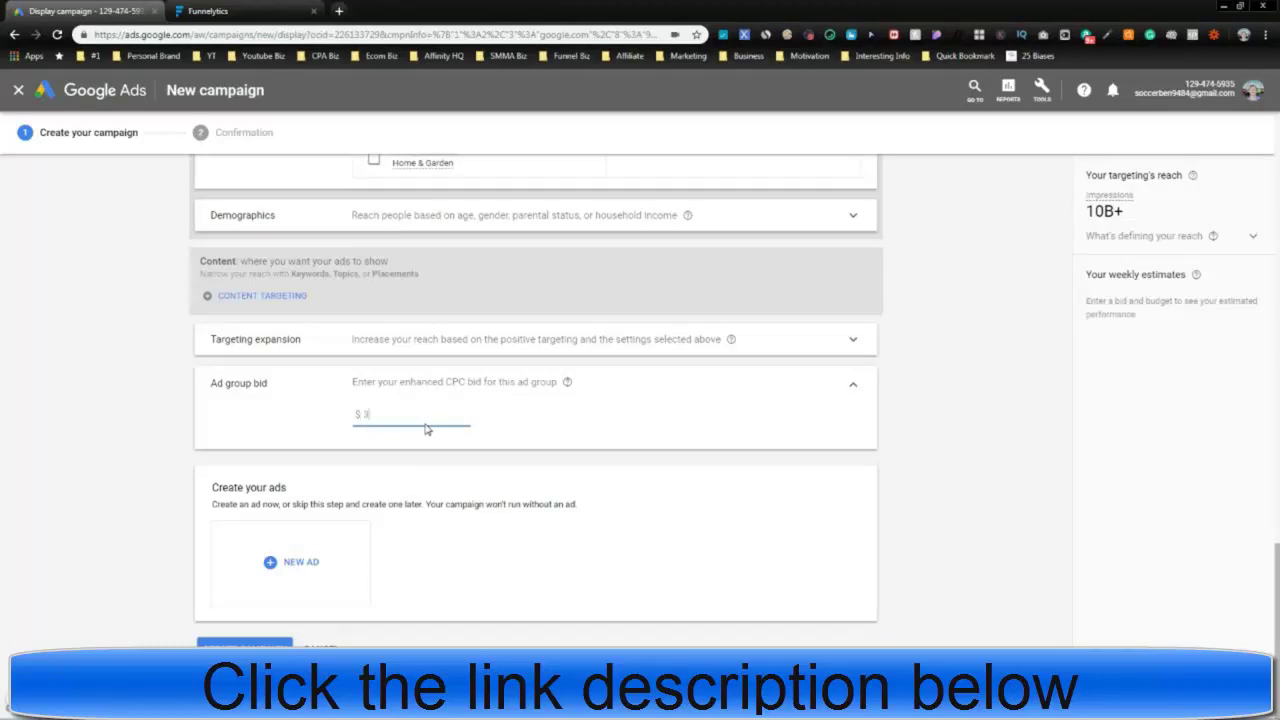
{"action": "left_click", "coordinate": [645, 413]}
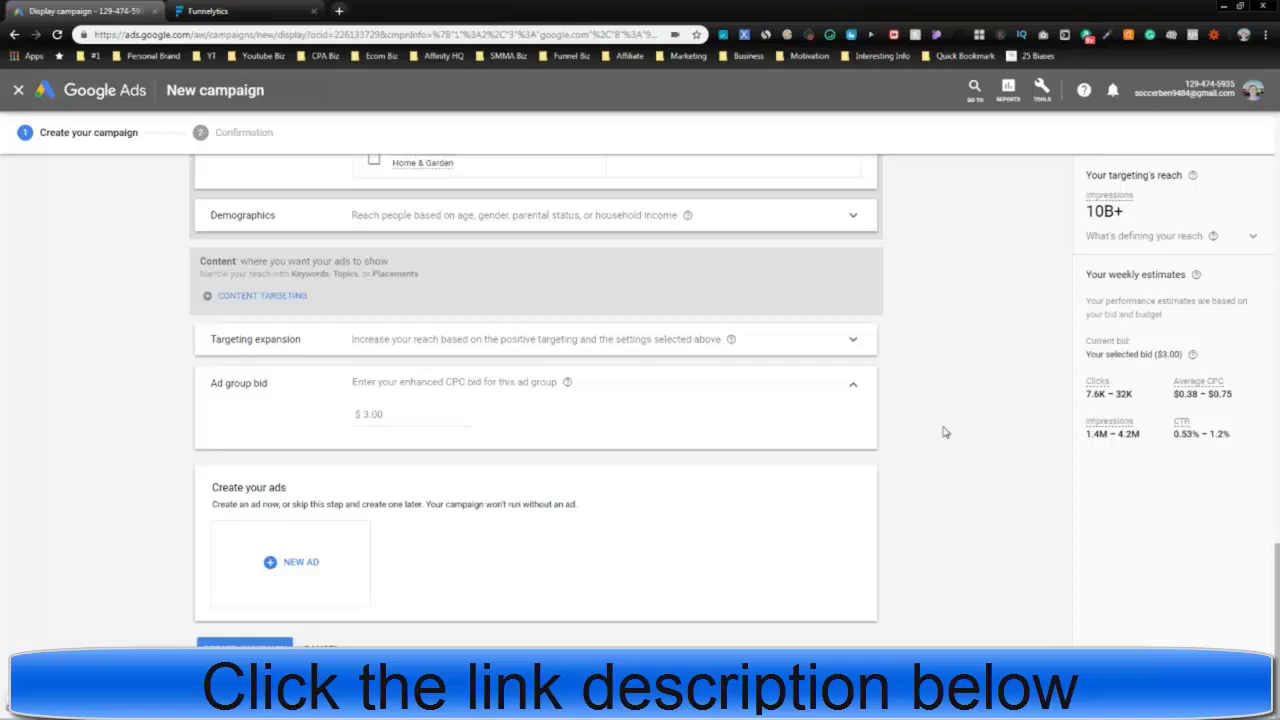
Try ad group bids of $0.50 and $0.25 to compare the weekly estimates
{"action": "scroll", "coordinate": [994, 586], "scroll_direction": "up", "scroll_amount": 10}
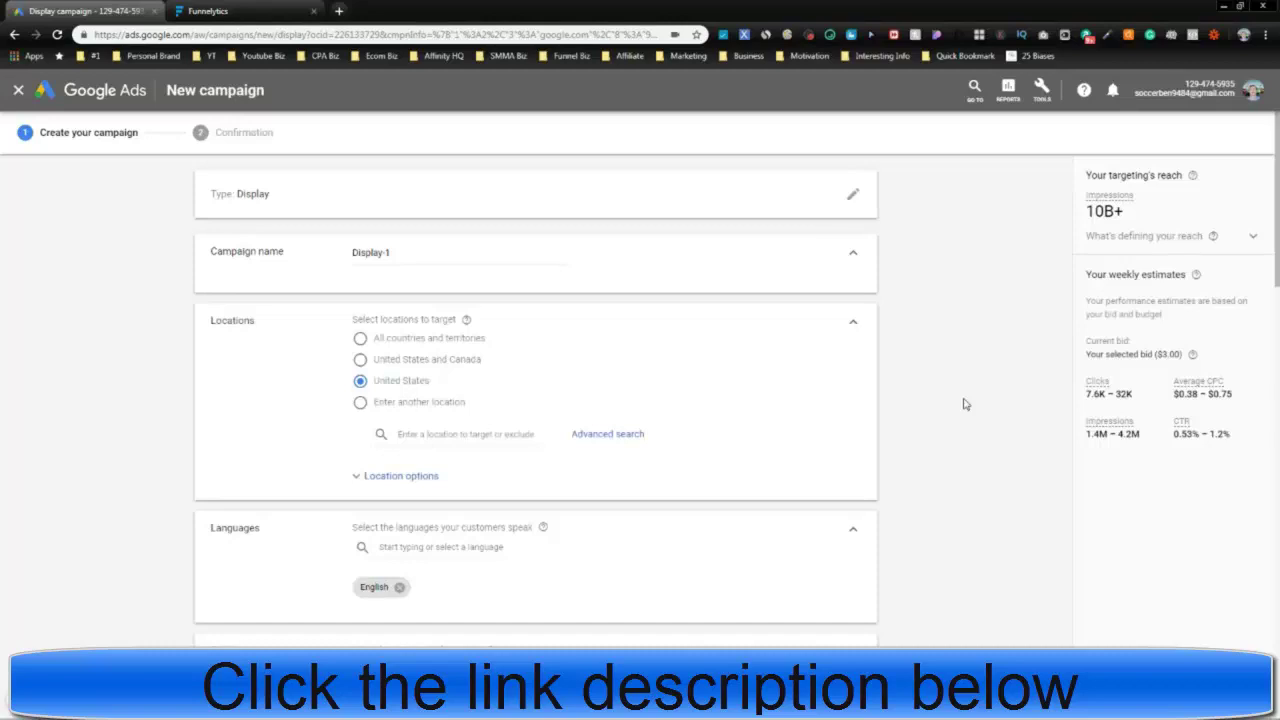
{"action": "scroll", "coordinate": [965, 404], "scroll_direction": "down", "scroll_amount": 15}
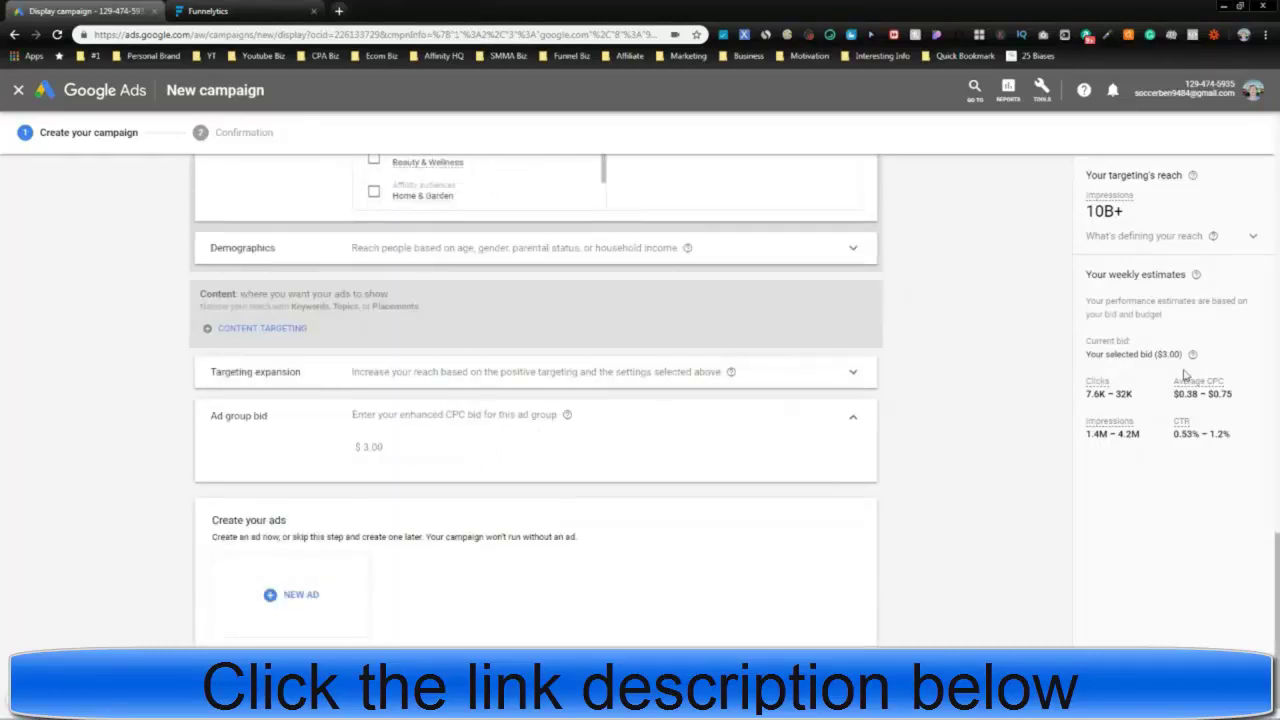
{"action": "double_click", "coordinate": [370, 447]}
{"action": "key", "text": "BackSpace"}
{"action": "type", "text": "5"}
{"action": "key", "text": "BackSpace"}
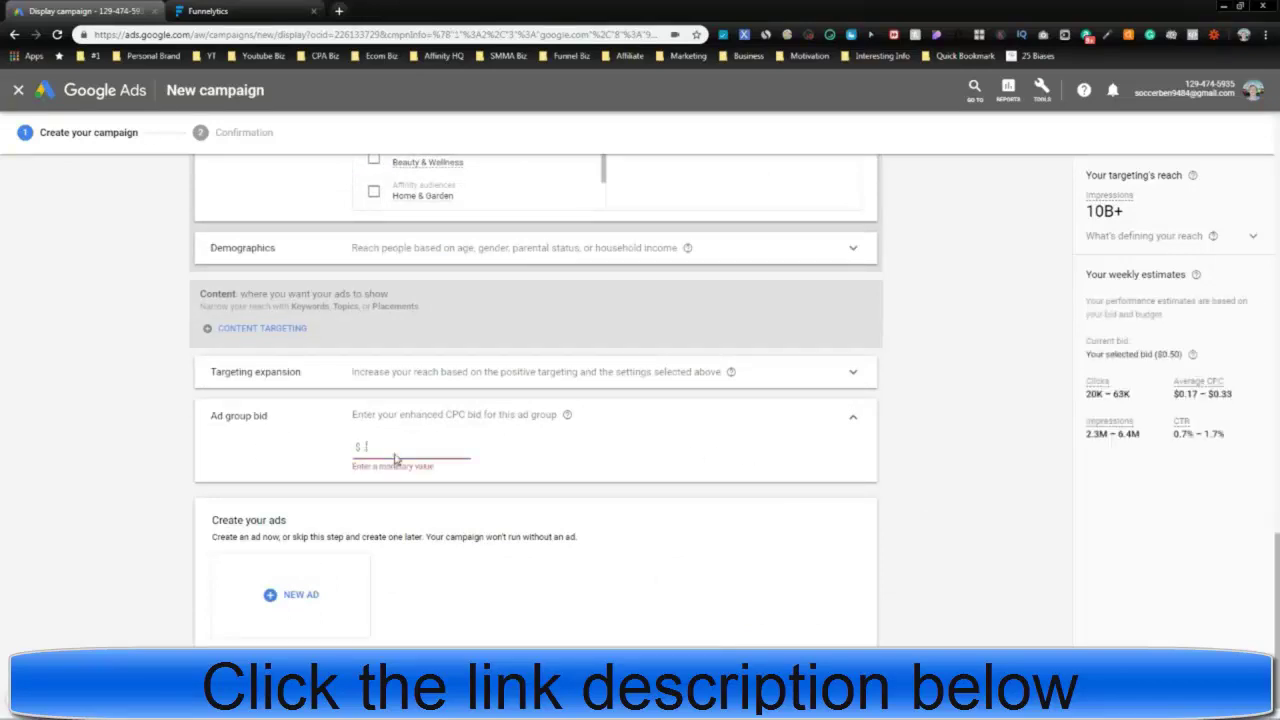
{"action": "type", "text": "0.25"}
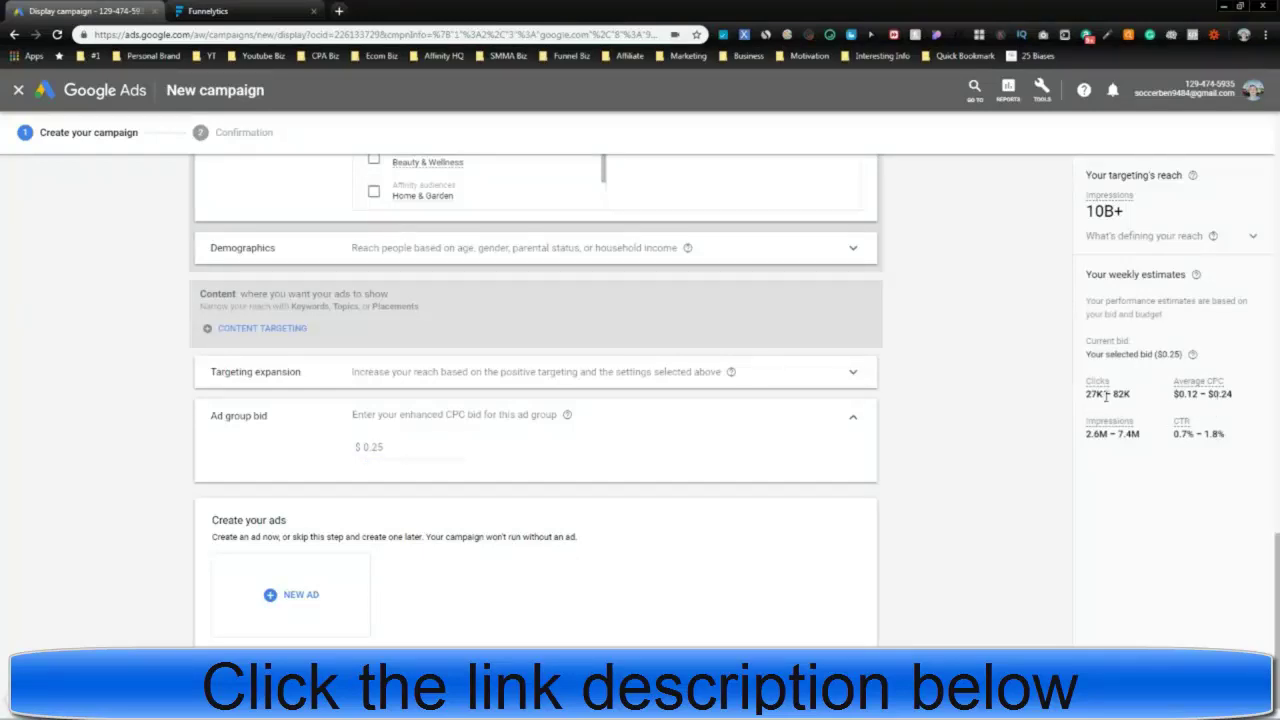
Set the ad group's enhanced CPC bid to $1.00
{"action": "left_click_drag", "start_coordinate": [407, 450], "coordinate": [293, 447]}
{"action": "type", "text": "1"}
{"action": "left_click", "coordinate": [603, 437]}
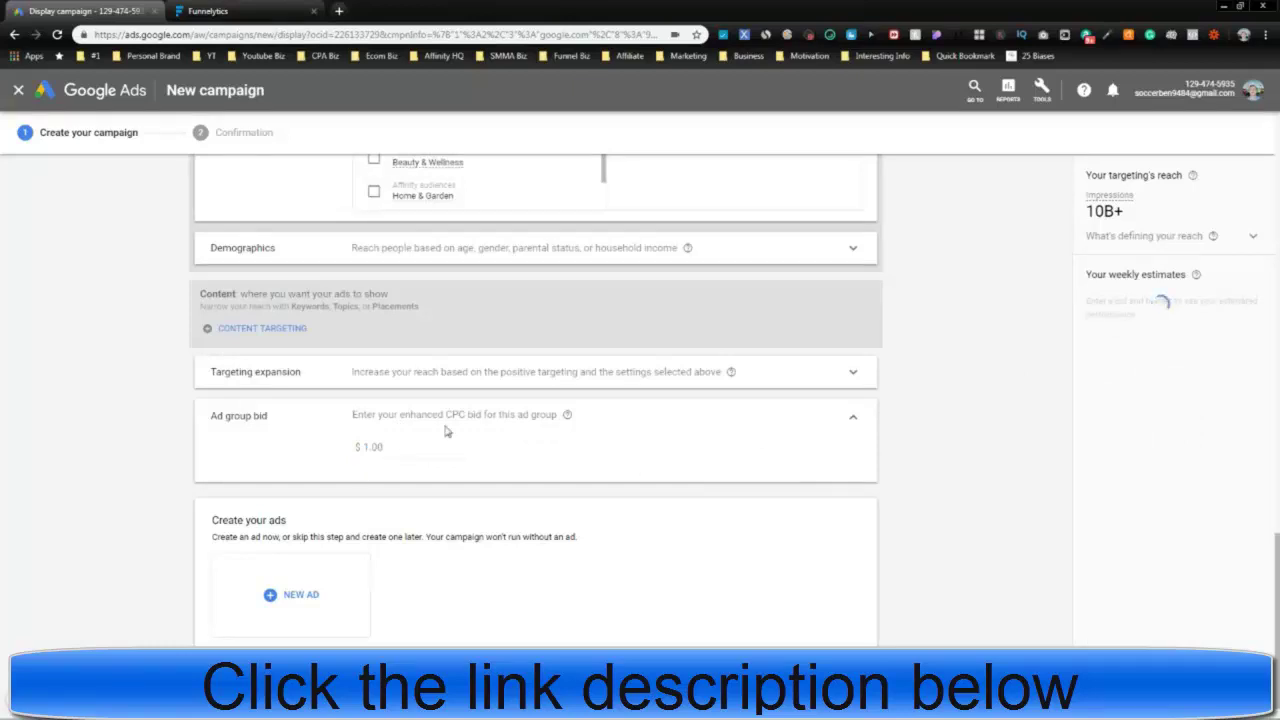
Add placements as content targeting for the ad group and search the YouTube video placements for "golf"
{"action": "scroll", "coordinate": [898, 630], "scroll_direction": "up", "scroll_amount": 10}
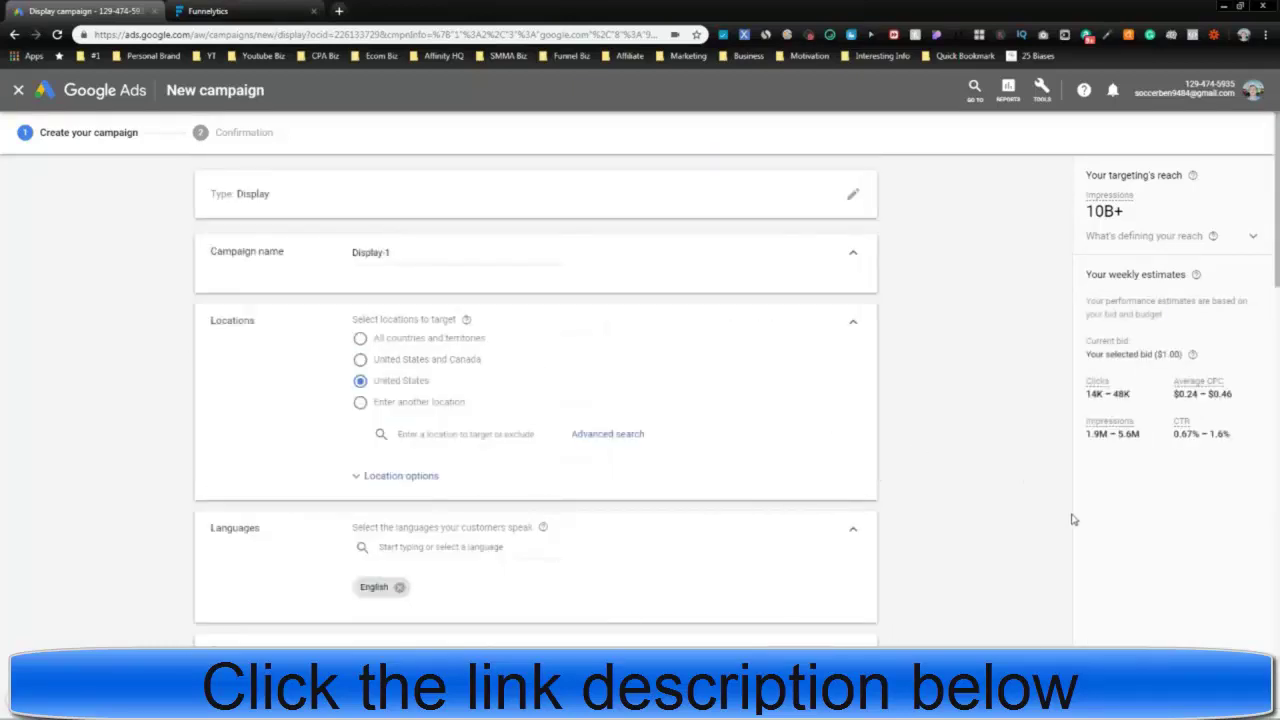
{"action": "scroll", "coordinate": [955, 533], "scroll_direction": "down", "scroll_amount": 15}
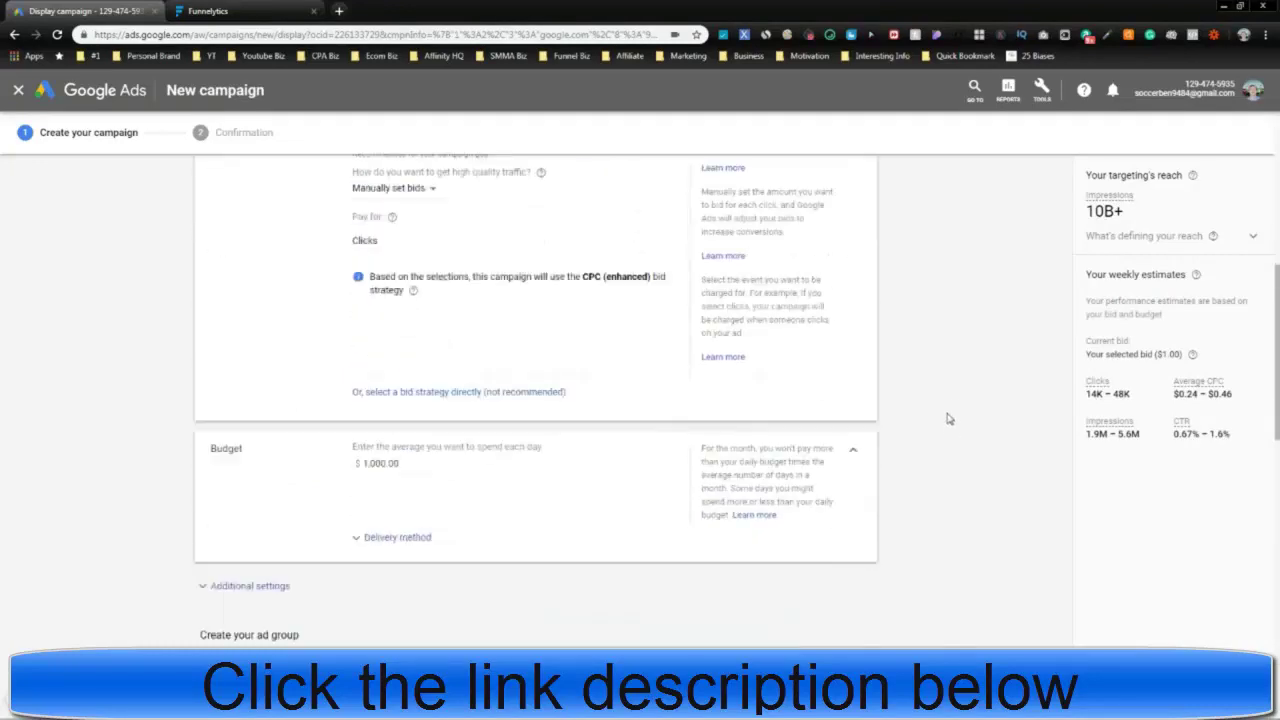
{"action": "scroll", "coordinate": [975, 481], "scroll_direction": "down", "scroll_amount": 3}
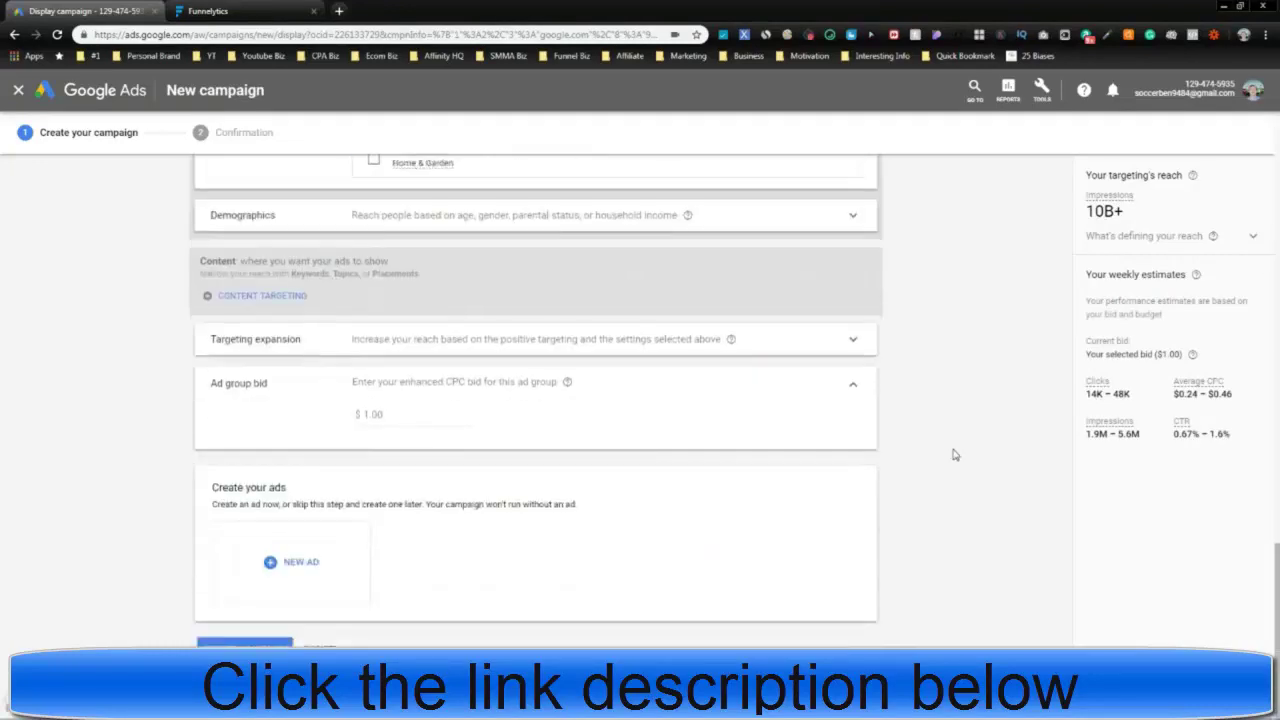
{"action": "left_click", "coordinate": [281, 303]}
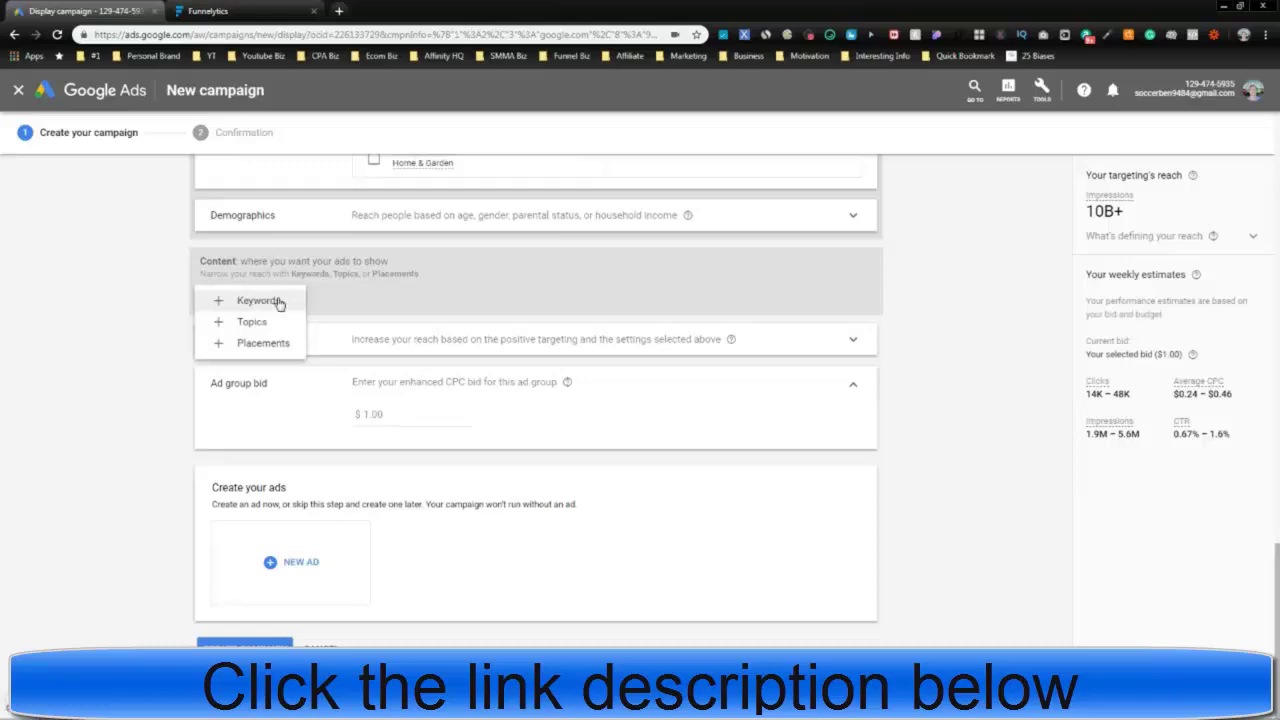
{"action": "left_click", "coordinate": [252, 345]}
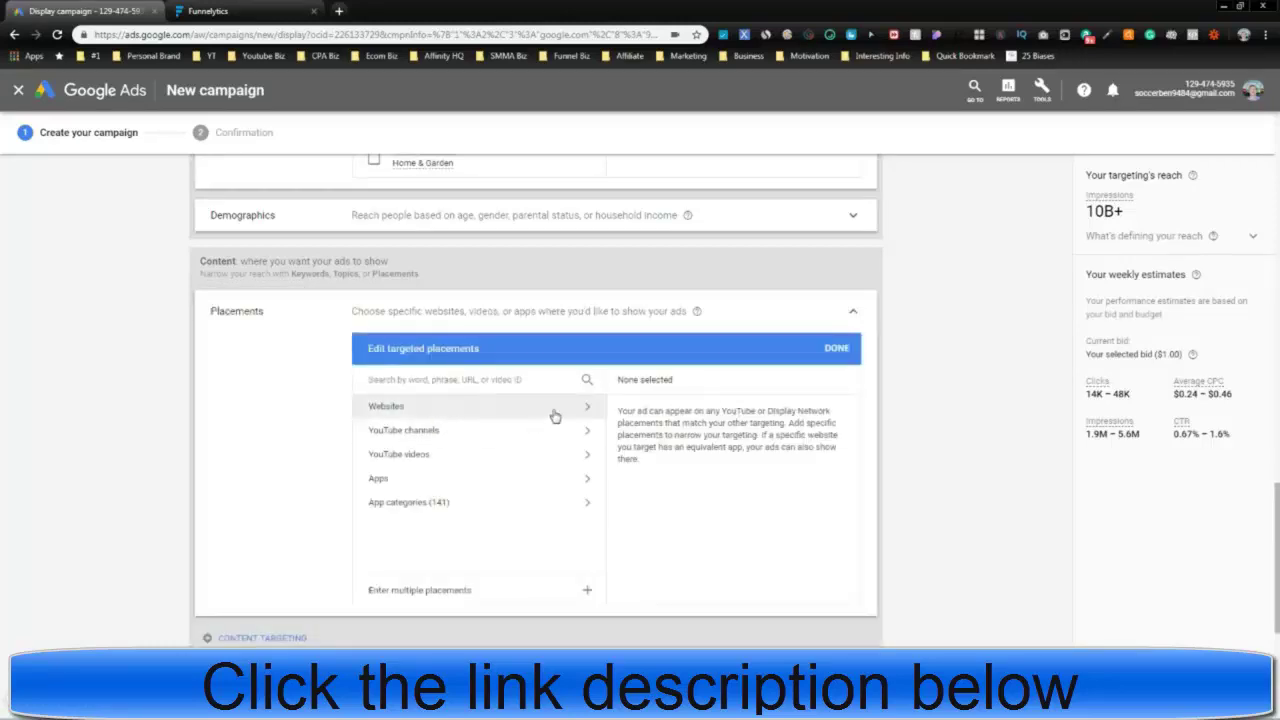
{"action": "left_click", "coordinate": [587, 458]}
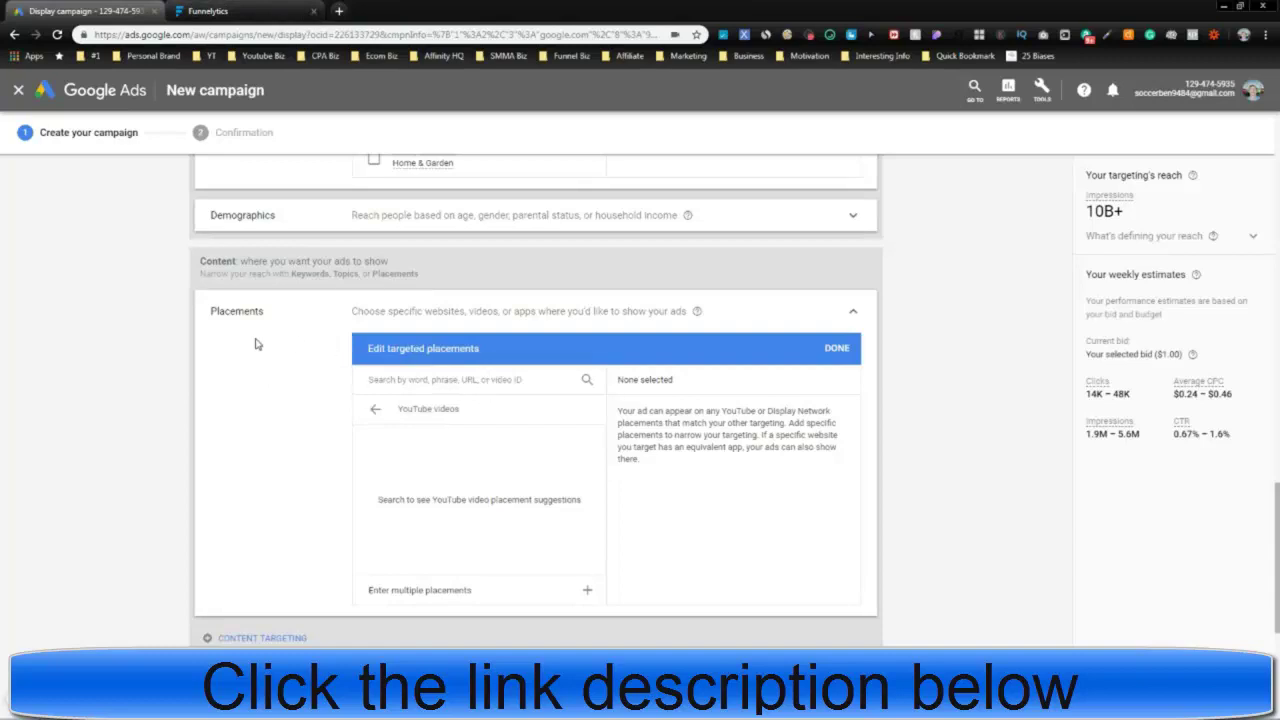
{"action": "left_click", "coordinate": [461, 377]}
{"action": "type", "text": "golf"}
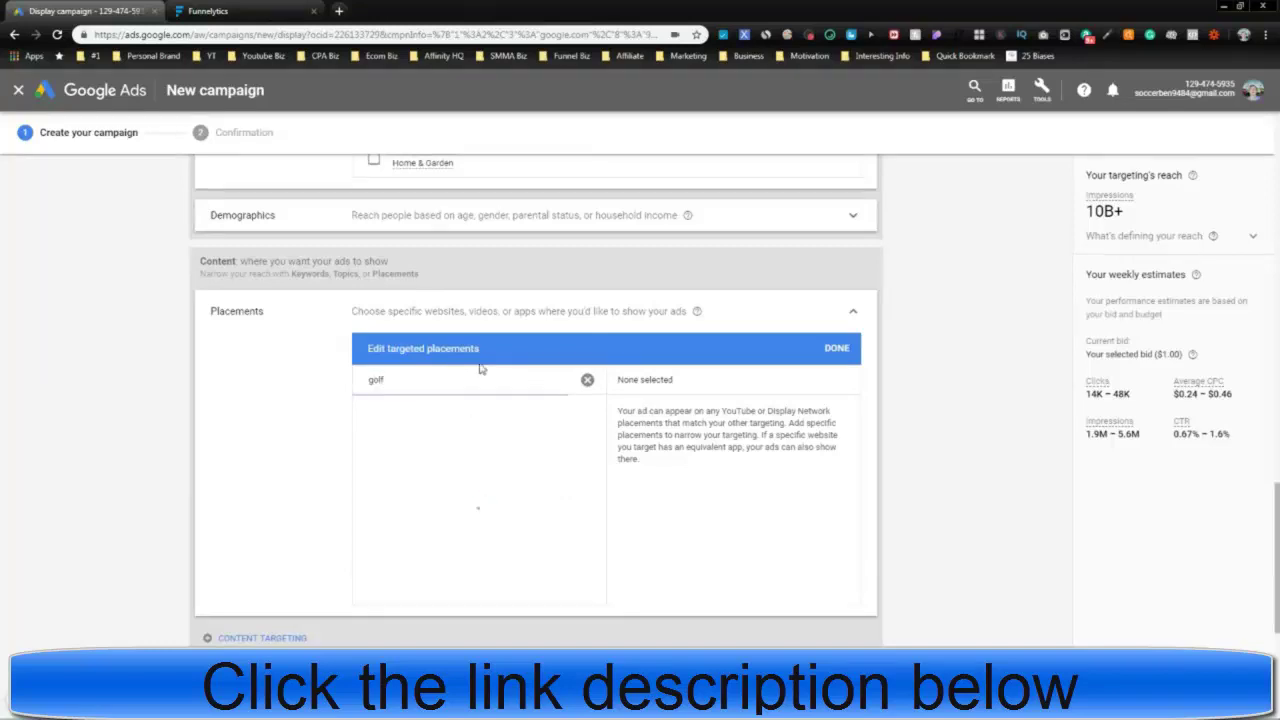
Find YouTube through a web search in a new browser tab and open its home page
{"action": "left_click", "coordinate": [340, 10]}
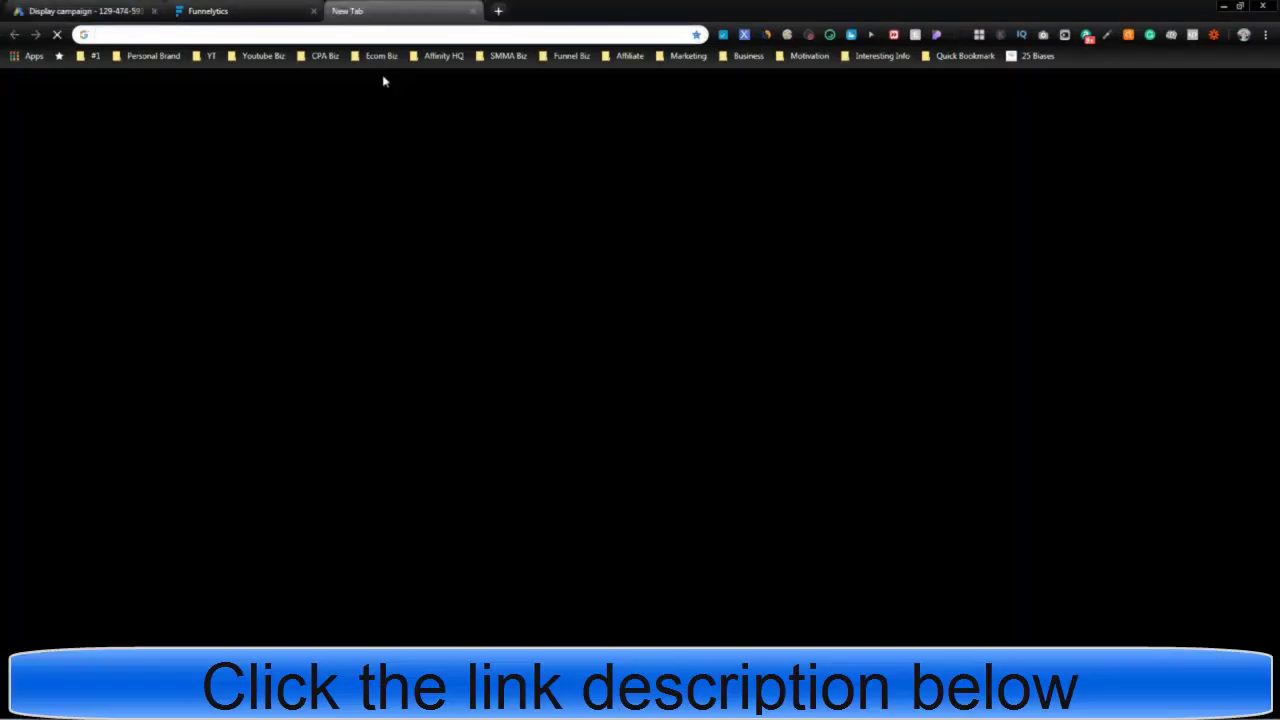
{"action": "type", "text": "youut"}
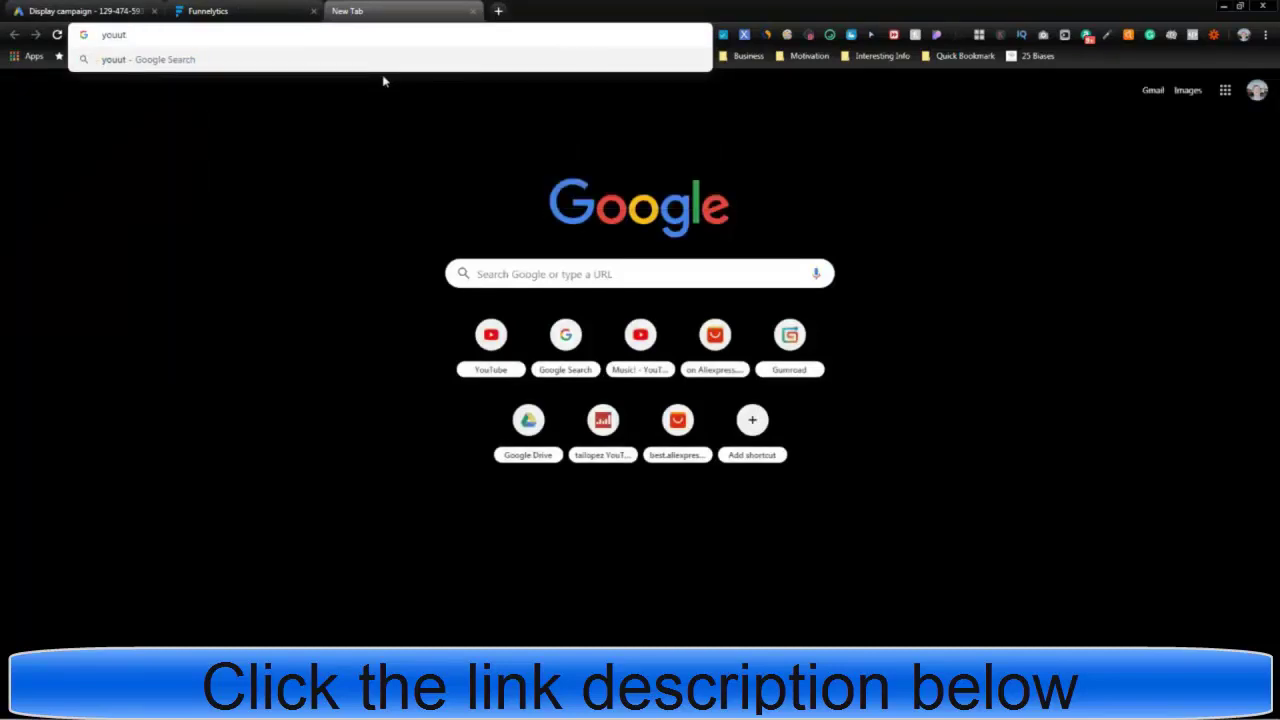
{"action": "type", "text": "e"}
{"action": "key", "text": "Return"}
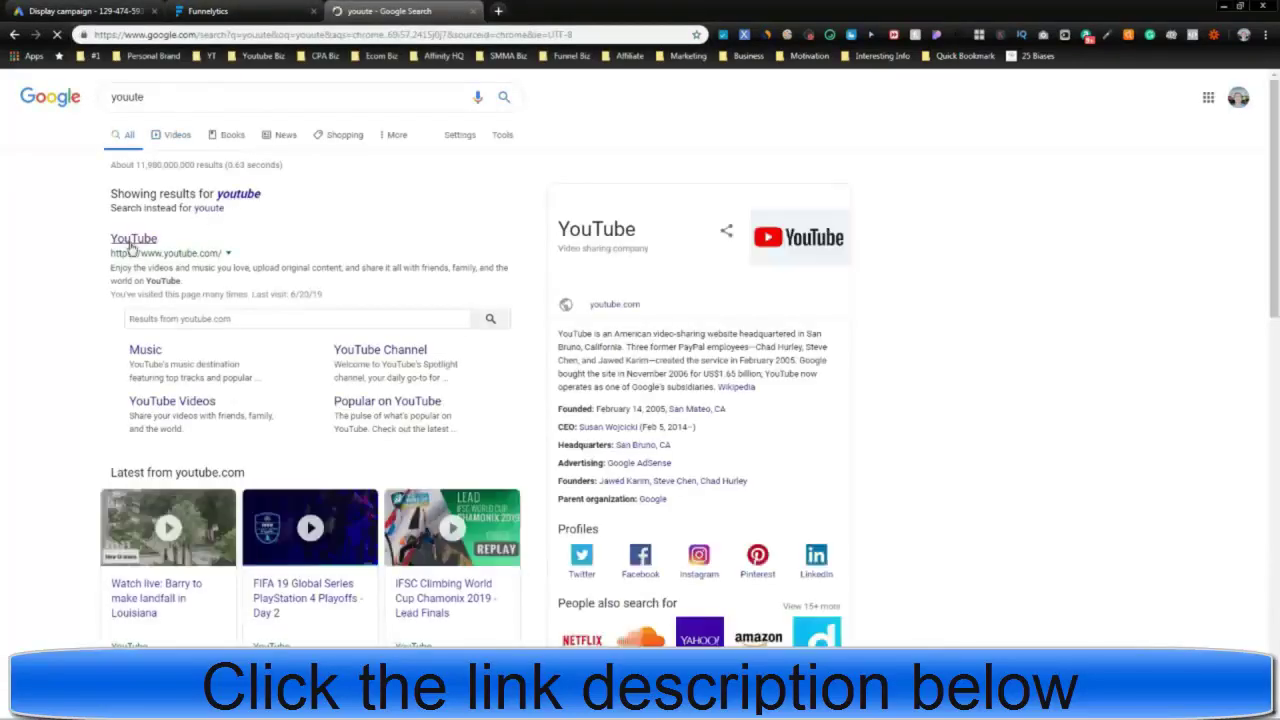
{"action": "left_click", "coordinate": [133, 241]}
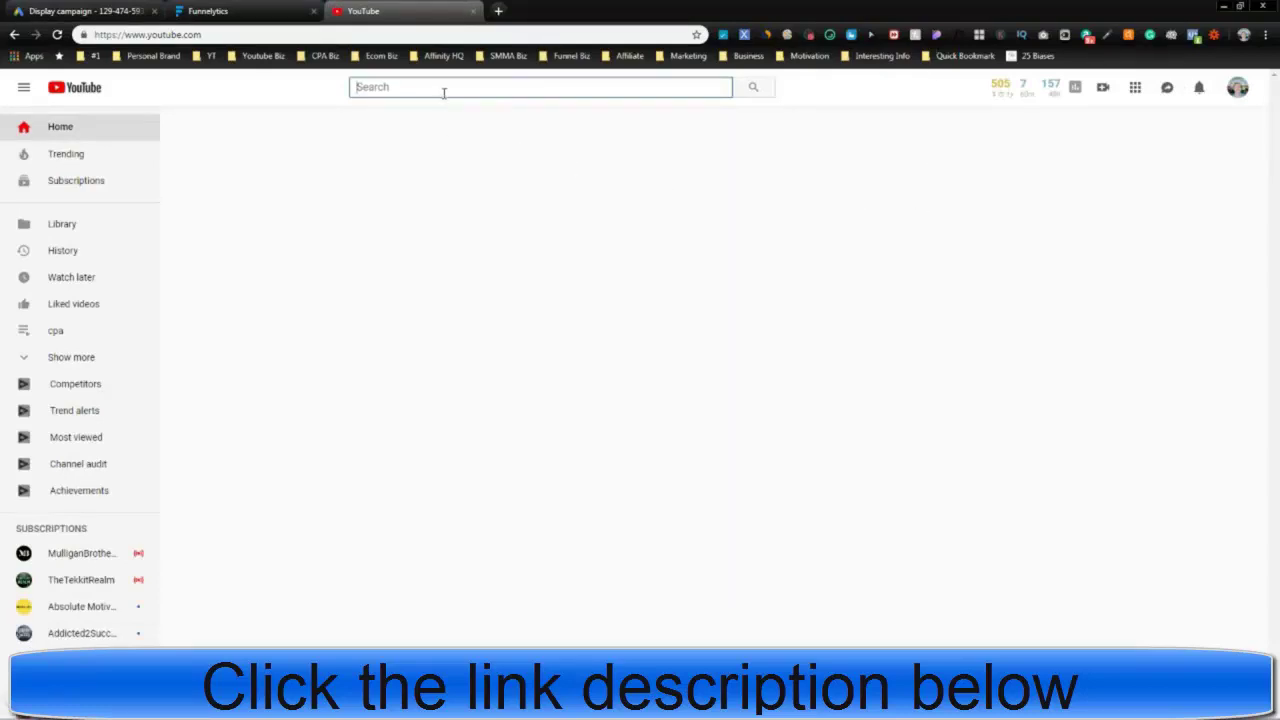
Search YouTube for "golf" and sort the results by view count
{"action": "type", "text": "golf"}
{"action": "key", "text": "Return"}
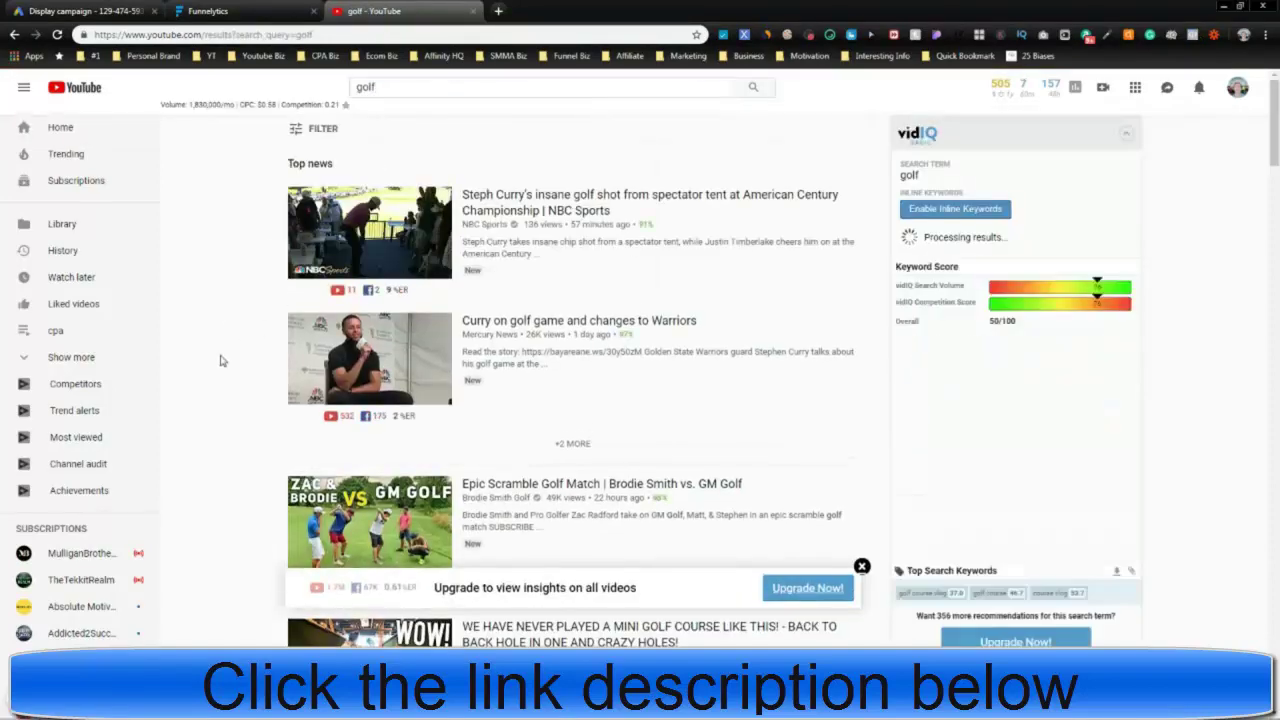
{"action": "left_click", "coordinate": [322, 131]}
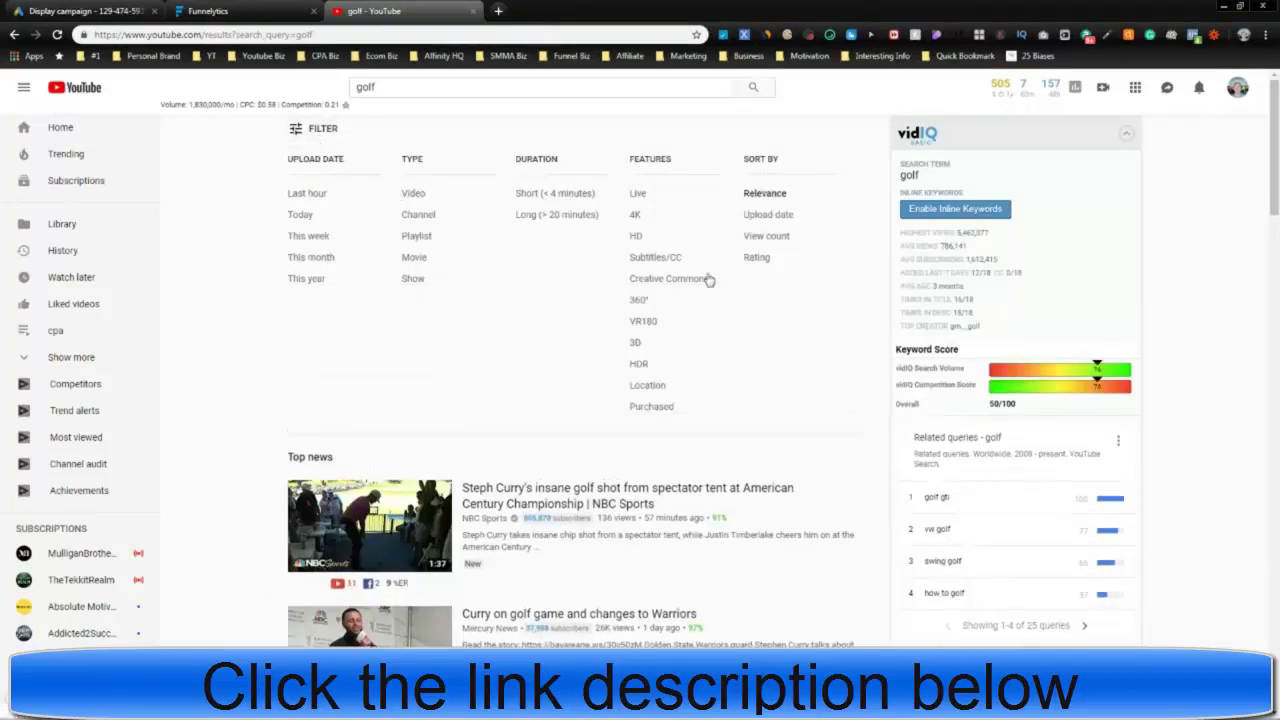
{"action": "left_click", "coordinate": [770, 237]}
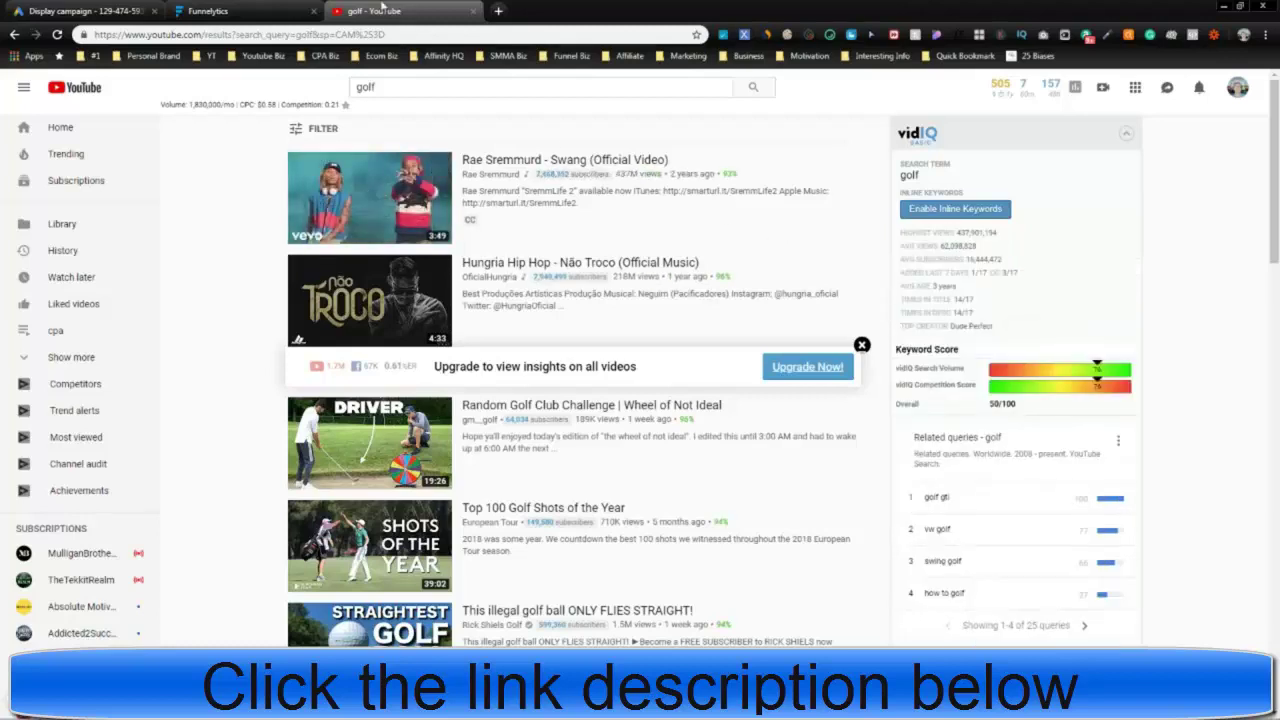
Compare the golf video placements suggested in Google Ads with the most viewed golf videos on YouTube
{"action": "left_click", "coordinate": [248, 10]}
{"action": "left_click", "coordinate": [78, 8]}
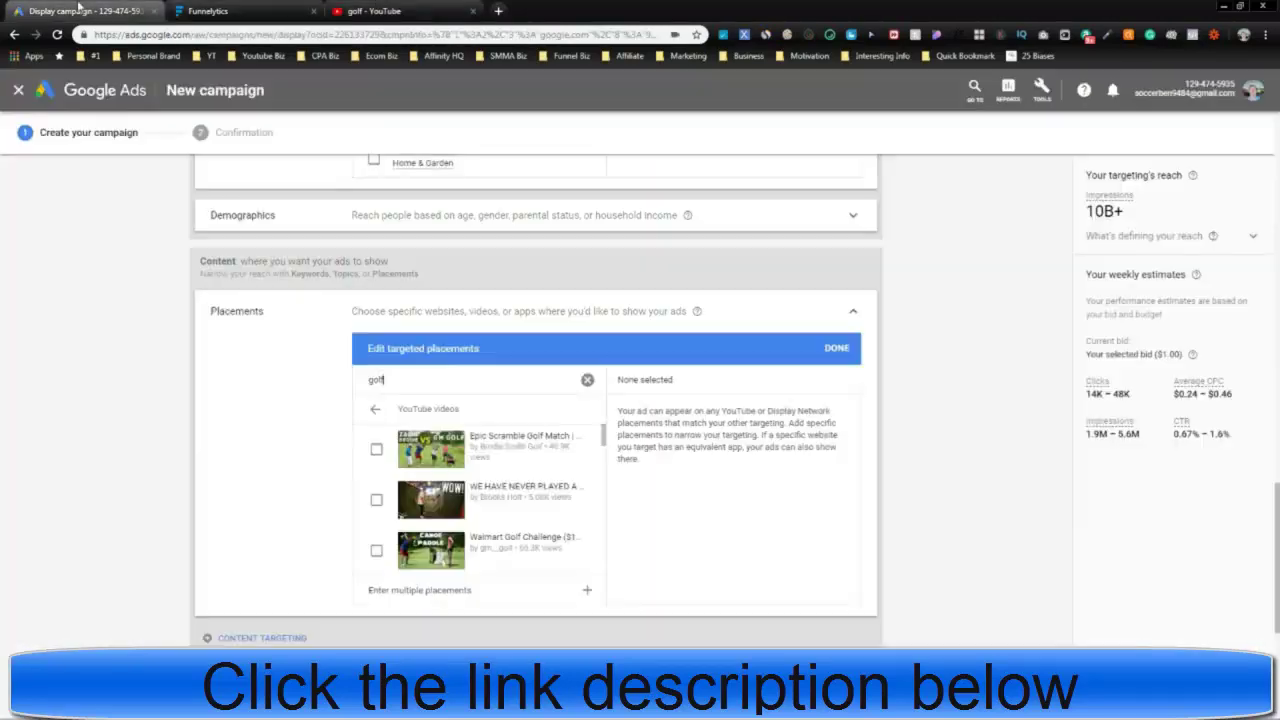
{"action": "scroll", "coordinate": [120, 477], "scroll_direction": "down", "scroll_amount": 3}
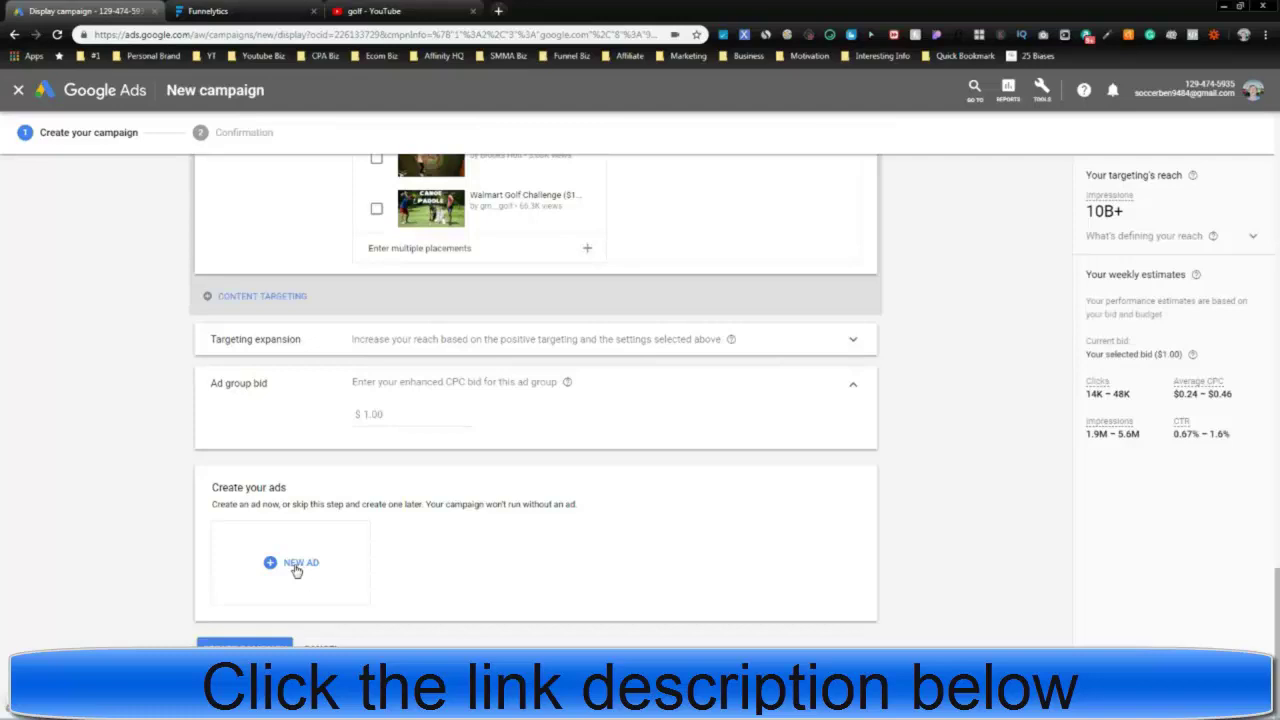
{"action": "left_click", "coordinate": [420, 10]}
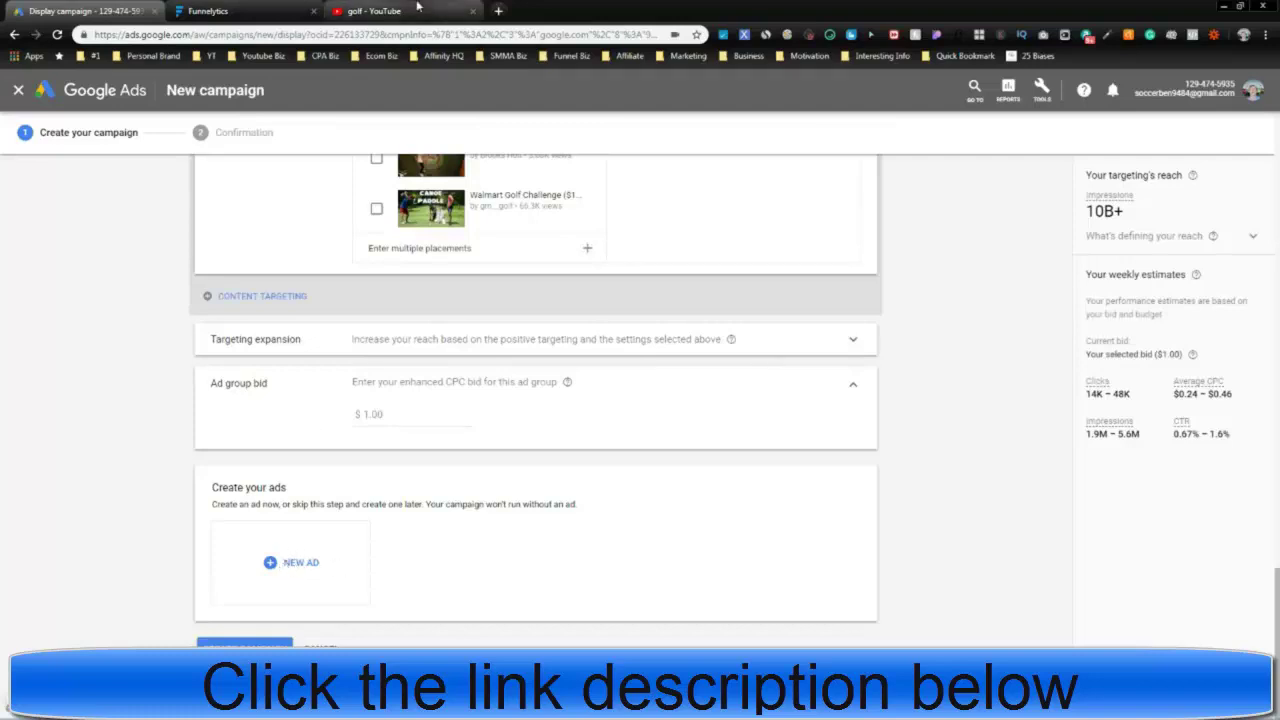
{"action": "scroll", "coordinate": [408, 487], "scroll_direction": "down", "scroll_amount": 5}
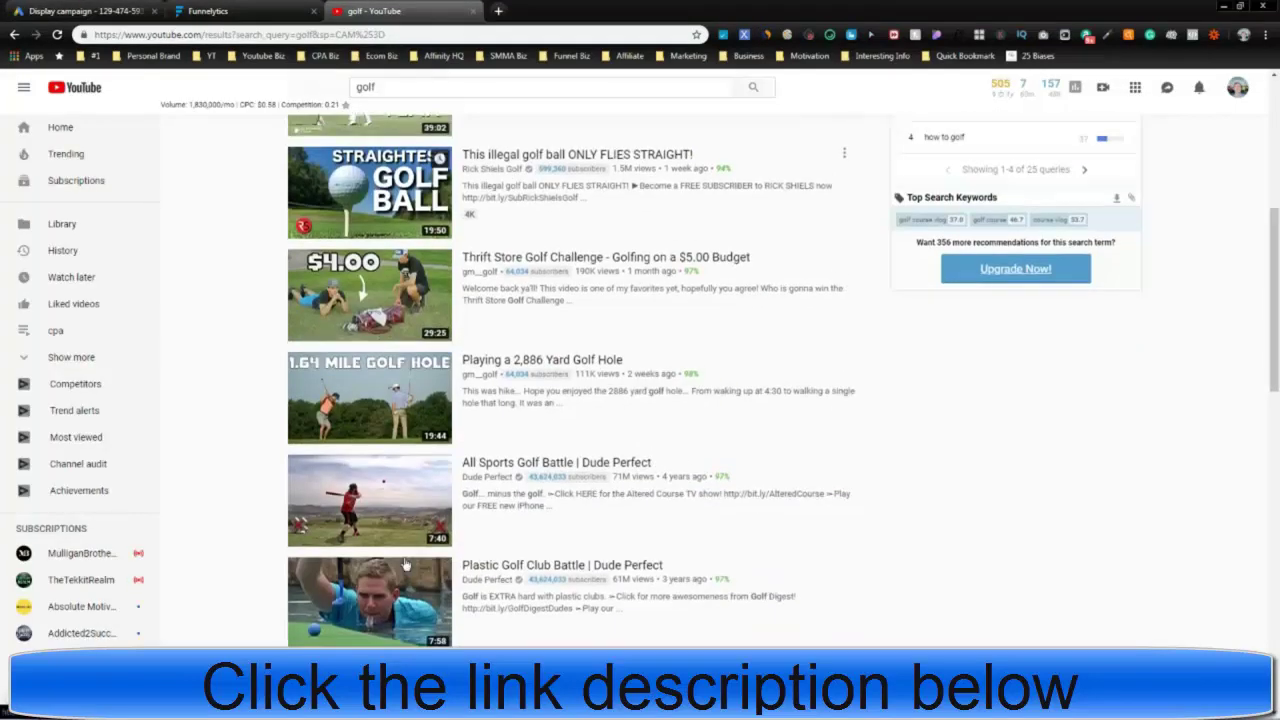
{"action": "scroll", "coordinate": [380, 480], "scroll_direction": "up", "scroll_amount": 5}
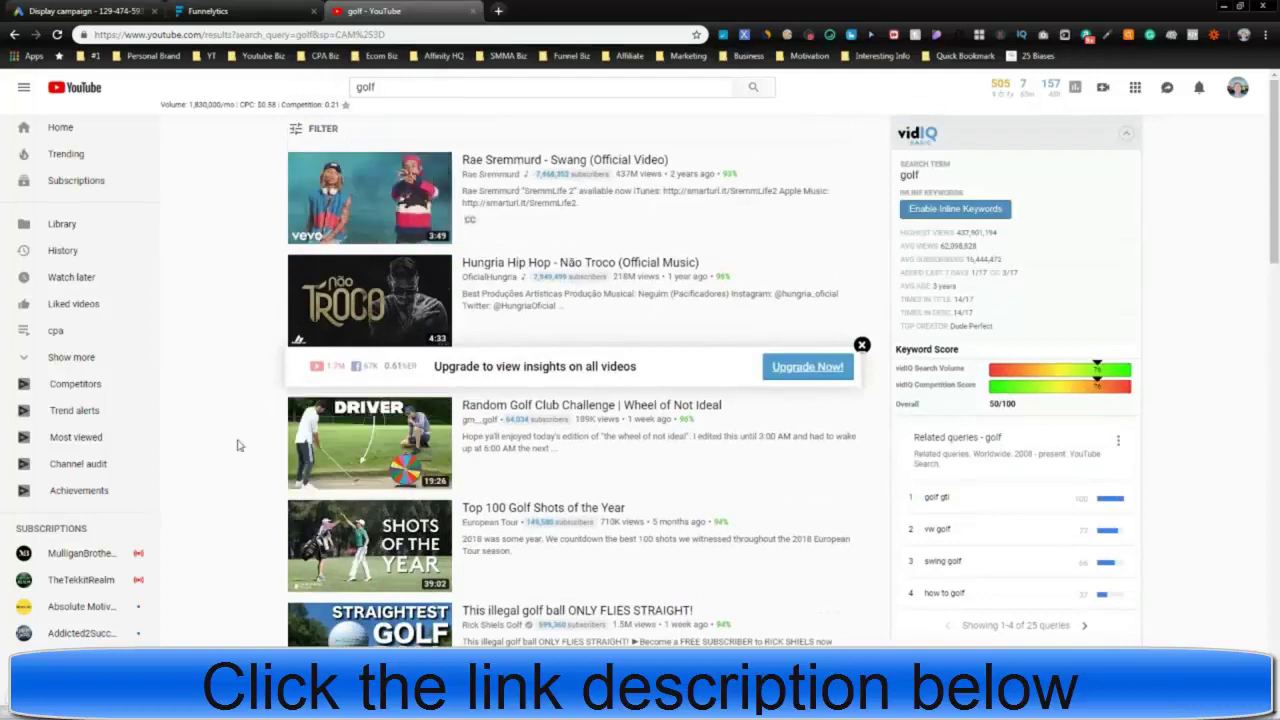
Return to the Google Ads campaign and review its location, language and bidding settings
{"action": "left_click", "coordinate": [85, 11]}
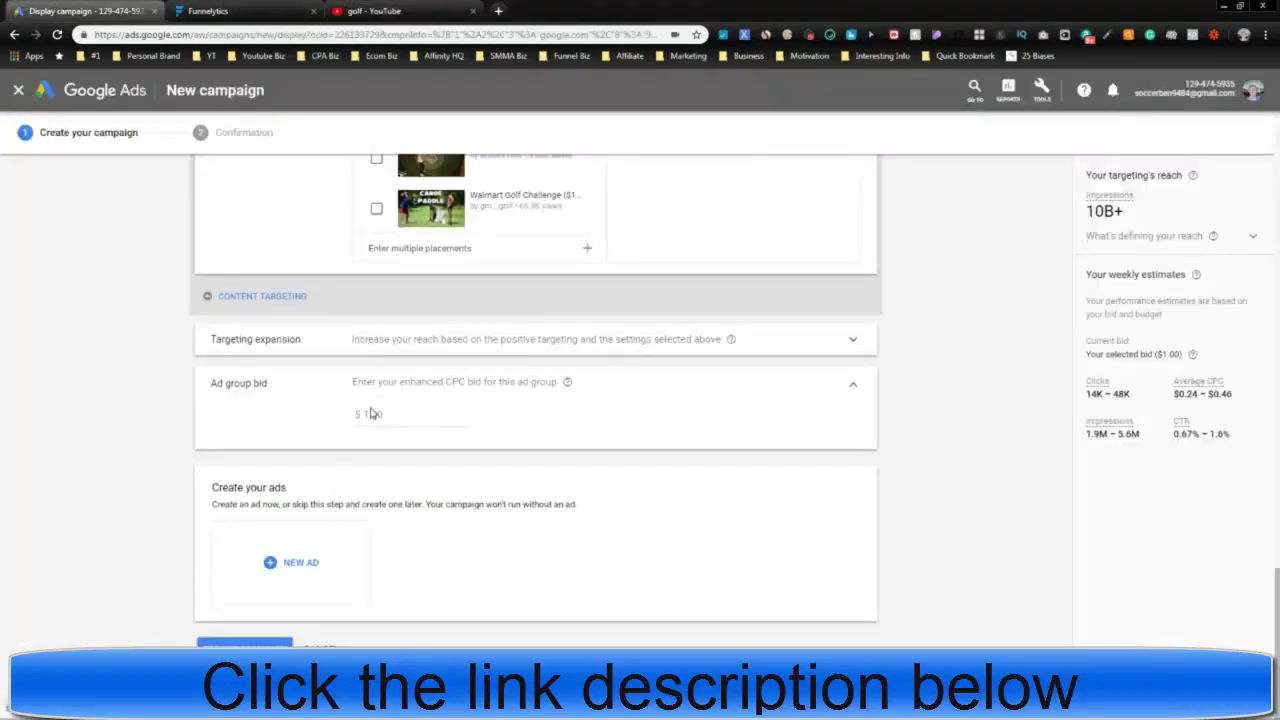
{"action": "left_click", "coordinate": [358, 10]}
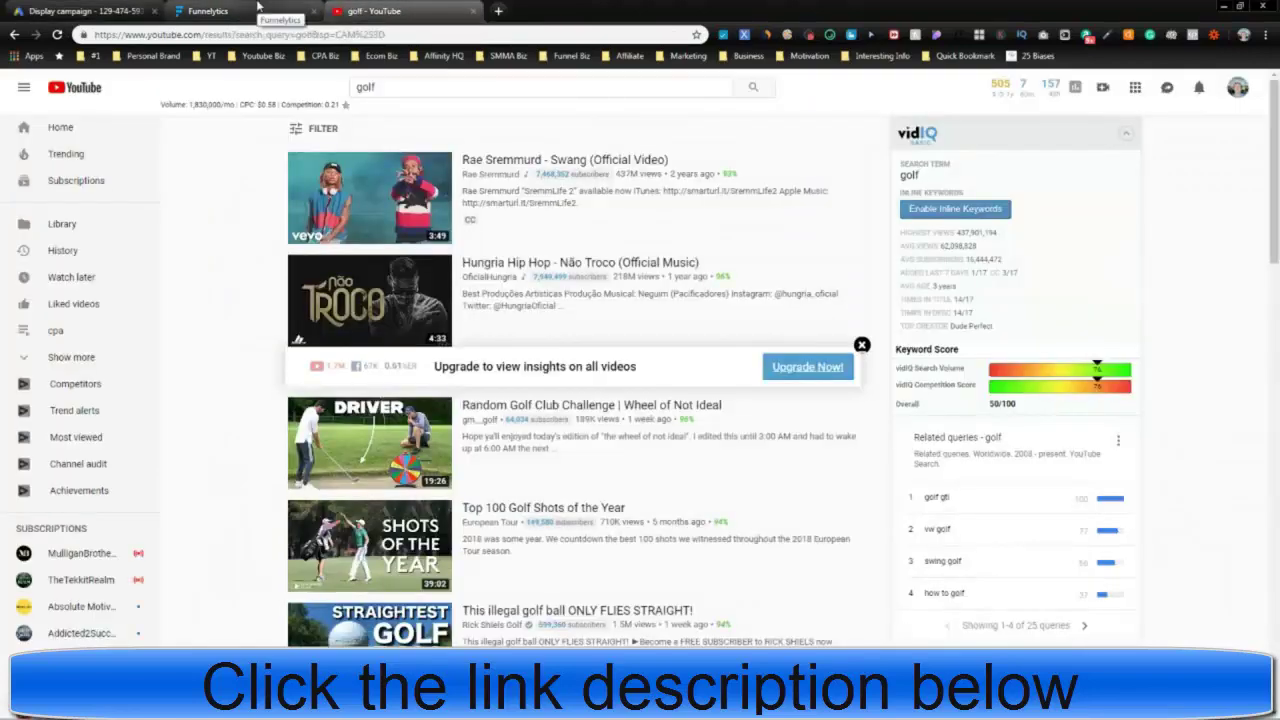
{"action": "left_click", "coordinate": [150, 11]}
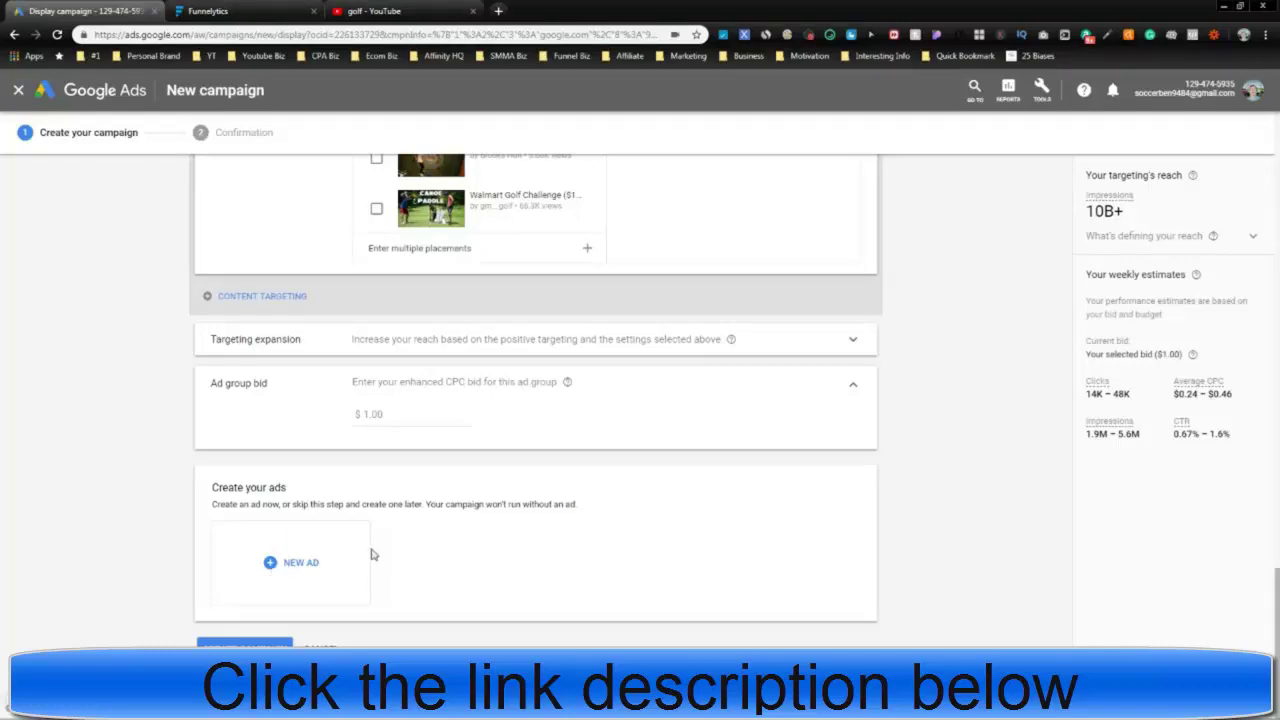
{"action": "scroll", "coordinate": [274, 575], "scroll_direction": "up", "scroll_amount": 15}
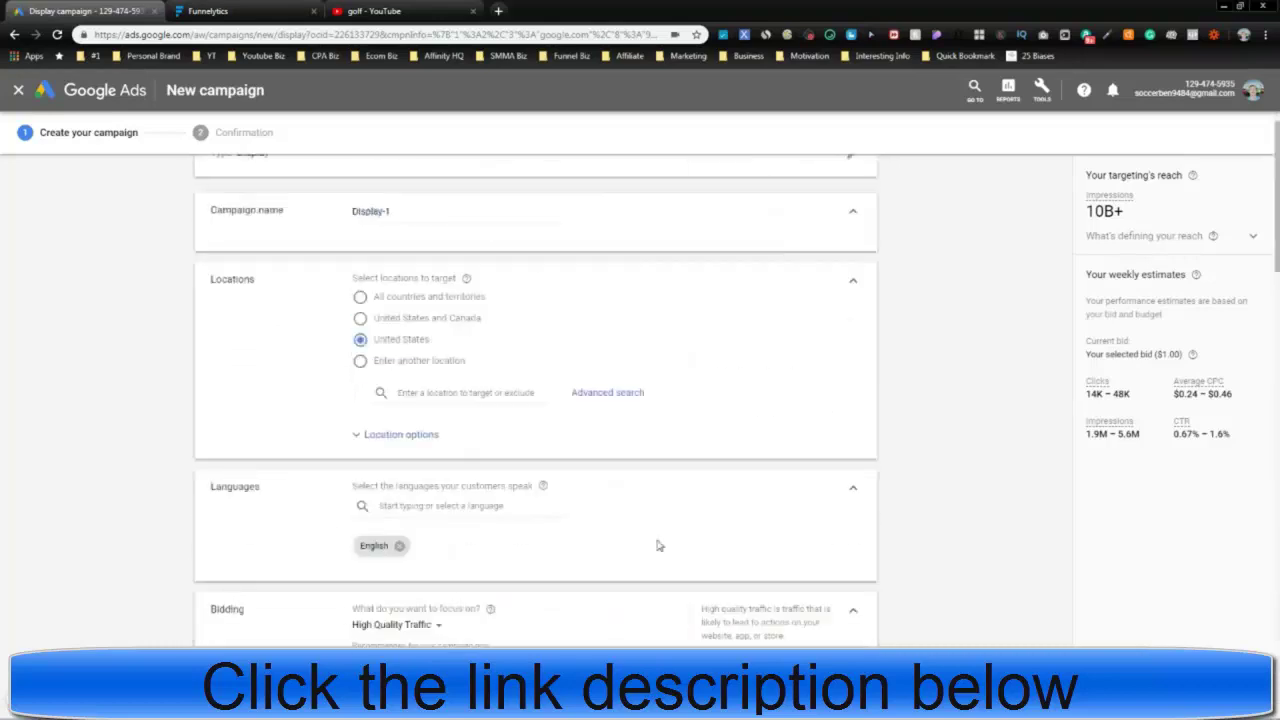
{"action": "scroll", "coordinate": [879, 592], "scroll_direction": "down", "scroll_amount": 2}
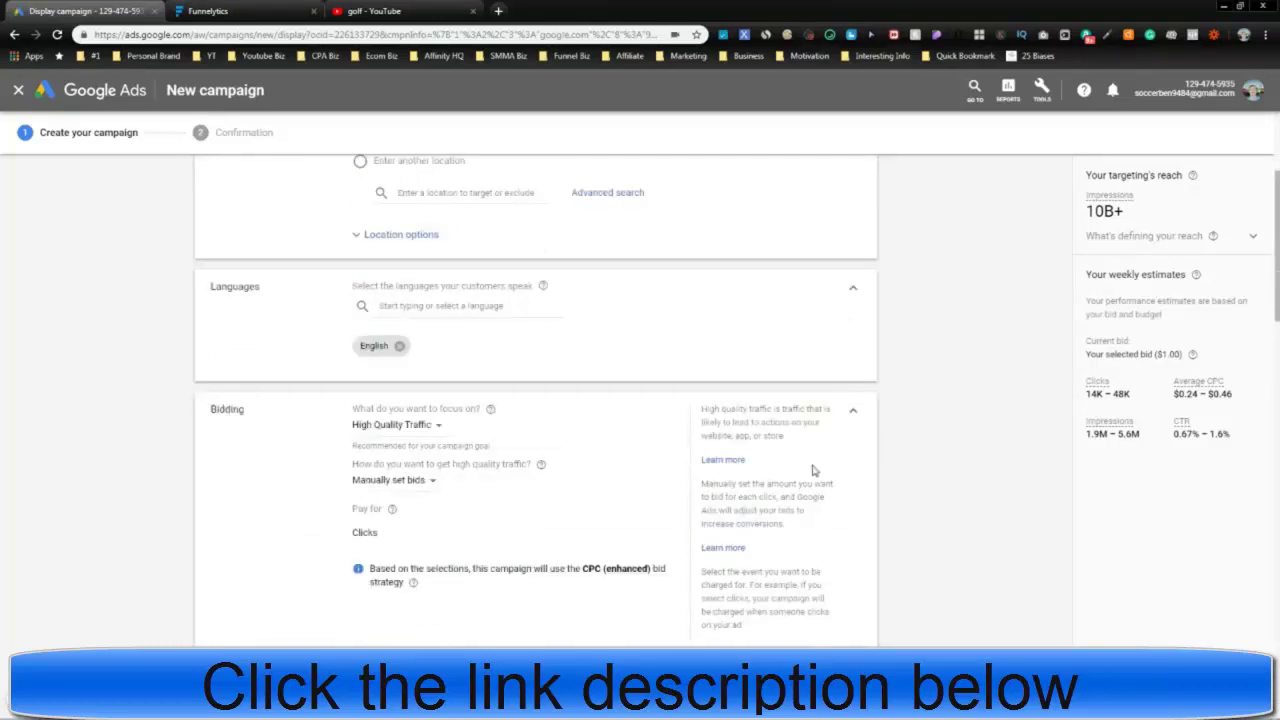
Target the golf videos "Epic Scramble Golf Match", "WE HAVE NEVER PLAYED A MINI GOLF COURSE LIKE THIS!" and "Walmart Golf Challenge ($100 Budget)" as YouTube placements
{"action": "scroll", "coordinate": [1088, 511], "scroll_direction": "down", "scroll_amount": 3}
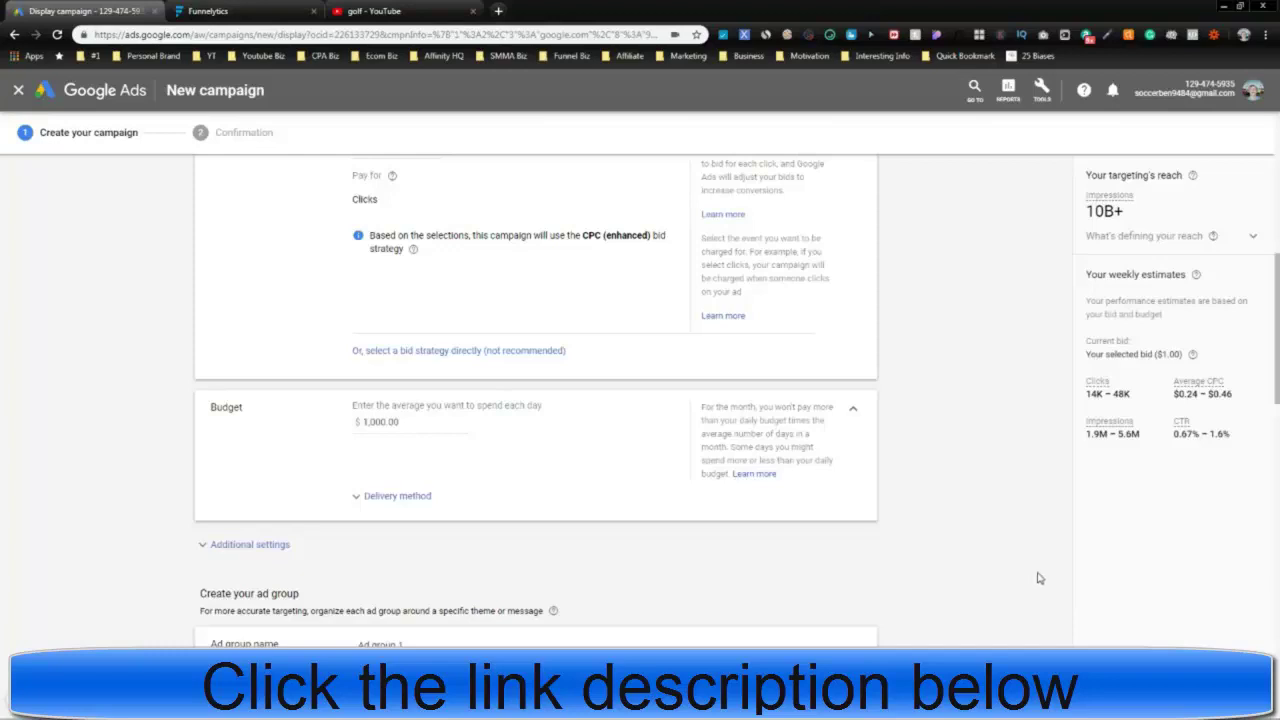
{"action": "scroll", "coordinate": [990, 568], "scroll_direction": "down", "scroll_amount": 6}
{"action": "scroll", "coordinate": [900, 558], "scroll_direction": "down", "scroll_amount": 6}
{"action": "scroll", "coordinate": [905, 560], "scroll_direction": "up", "scroll_amount": 2}
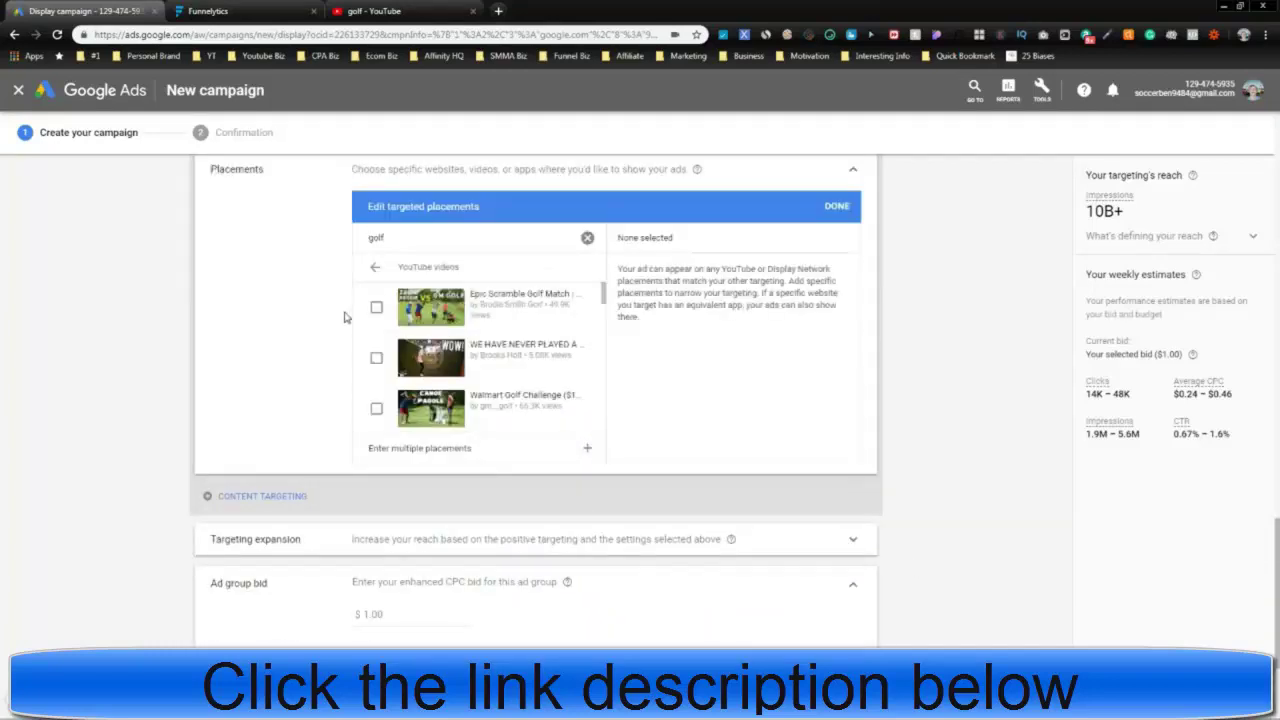
{"action": "left_click", "coordinate": [376, 307]}
{"action": "left_click", "coordinate": [376, 357]}
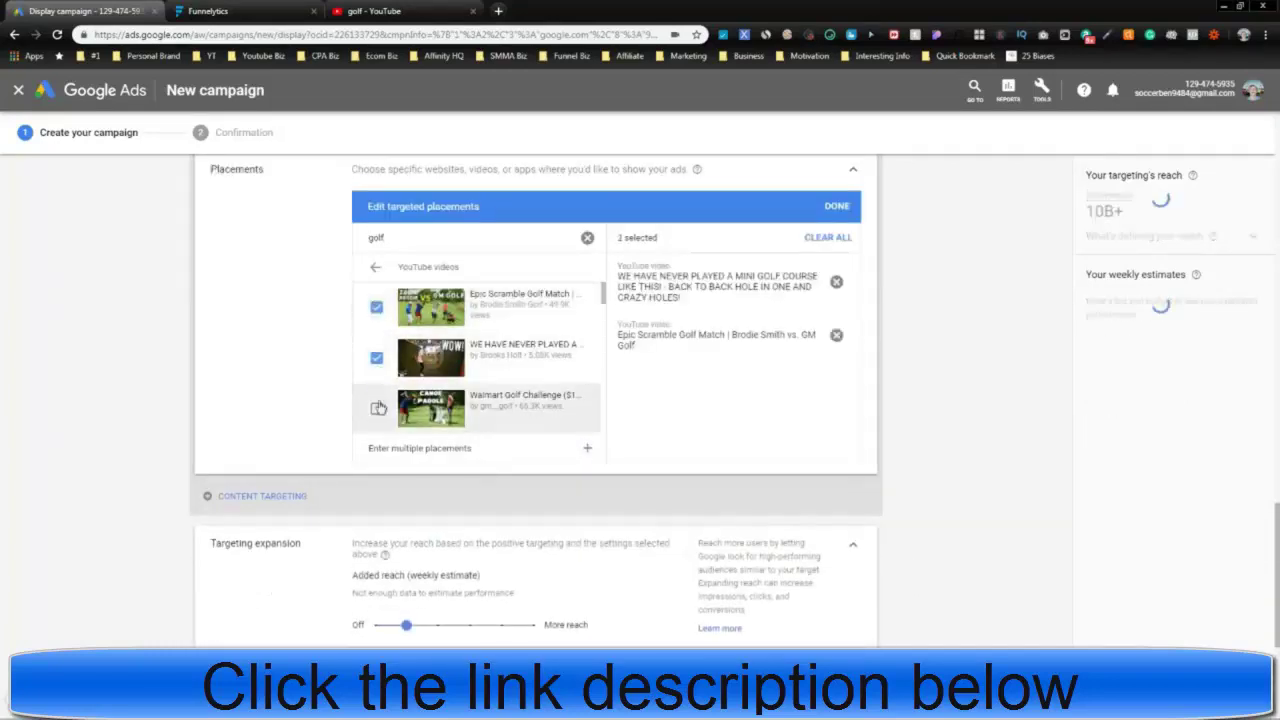
{"action": "left_click", "coordinate": [378, 408]}
Add "WE GLUE SANDPAPER TO A LOB WEDGE", "The BEST GOLF CLUBS ever made" and "Team Brodie vs. Team GM Golf" to the targeted placements
{"action": "scroll", "coordinate": [378, 390], "scroll_direction": "down", "scroll_amount": 3}
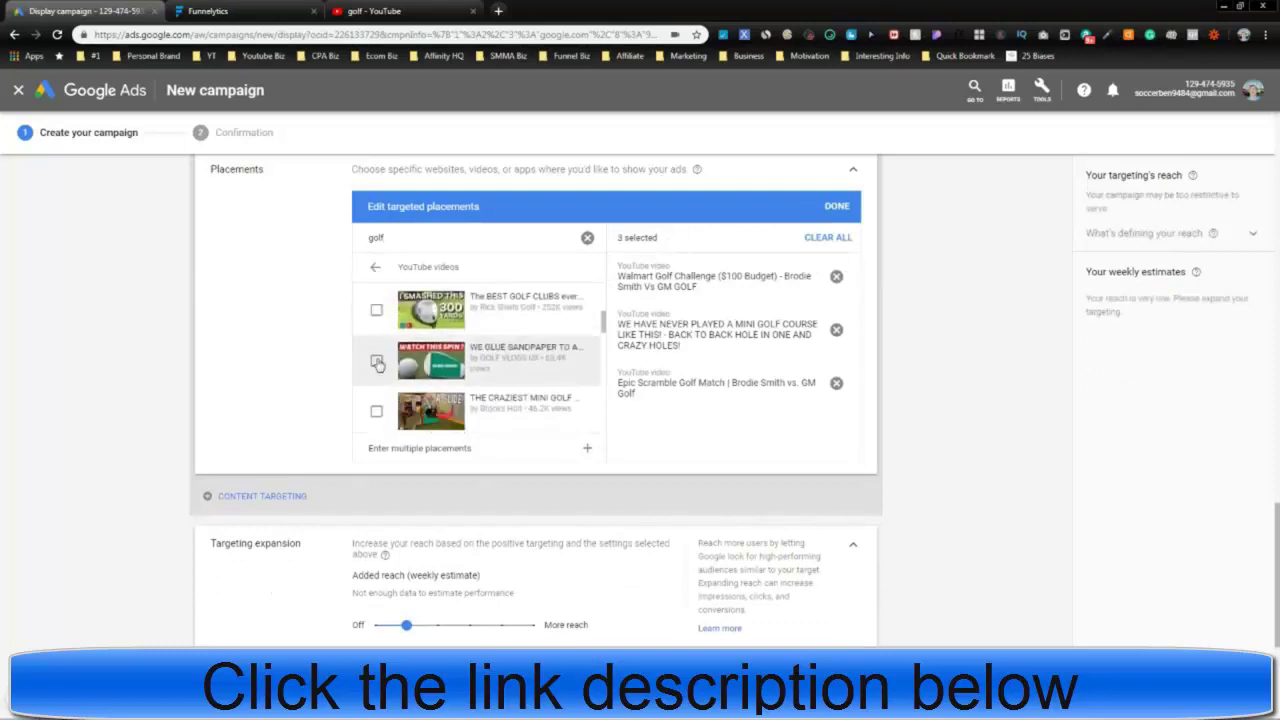
{"action": "left_click", "coordinate": [377, 363]}
{"action": "left_click", "coordinate": [377, 311]}
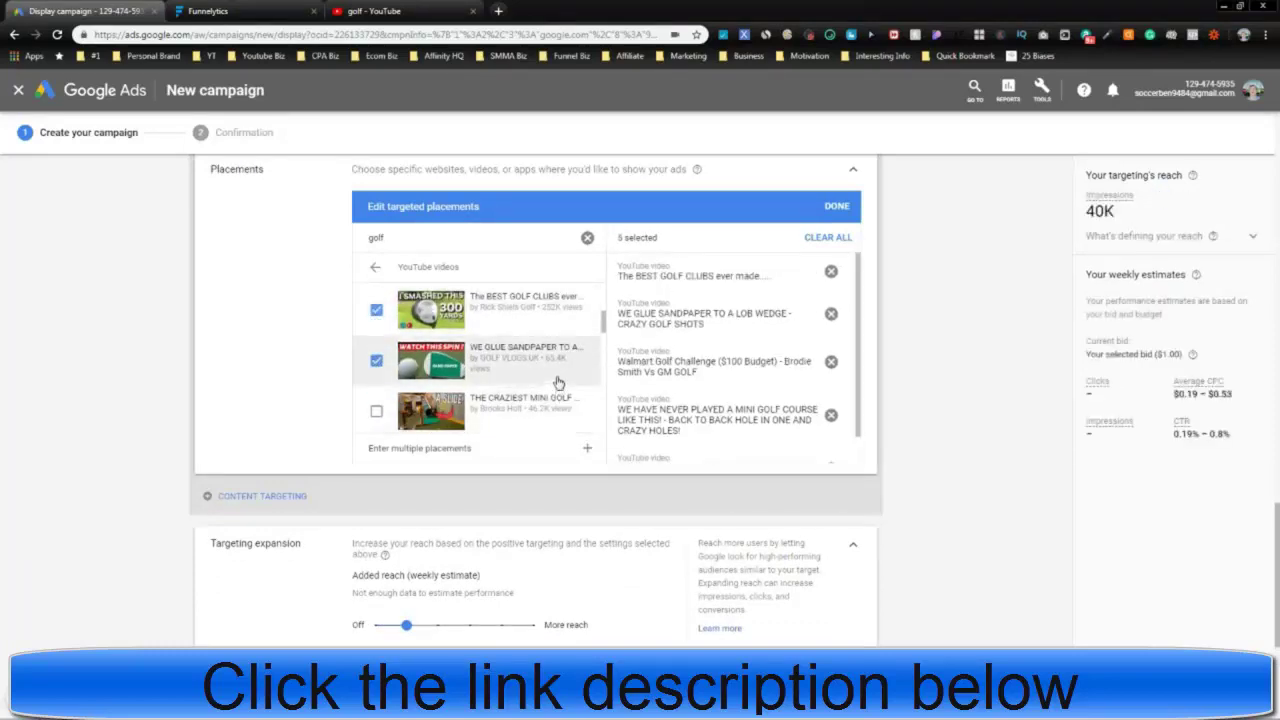
{"action": "scroll", "coordinate": [493, 374], "scroll_direction": "down", "scroll_amount": 5}
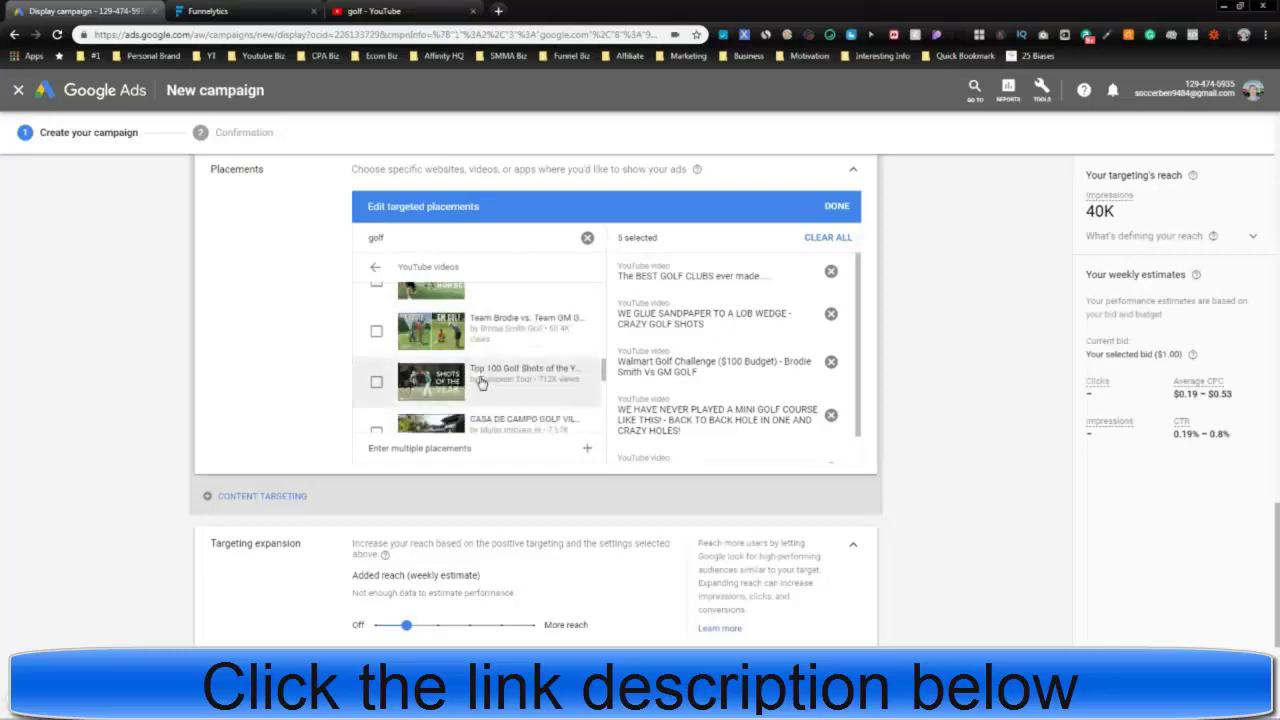
{"action": "left_click", "coordinate": [376, 334]}
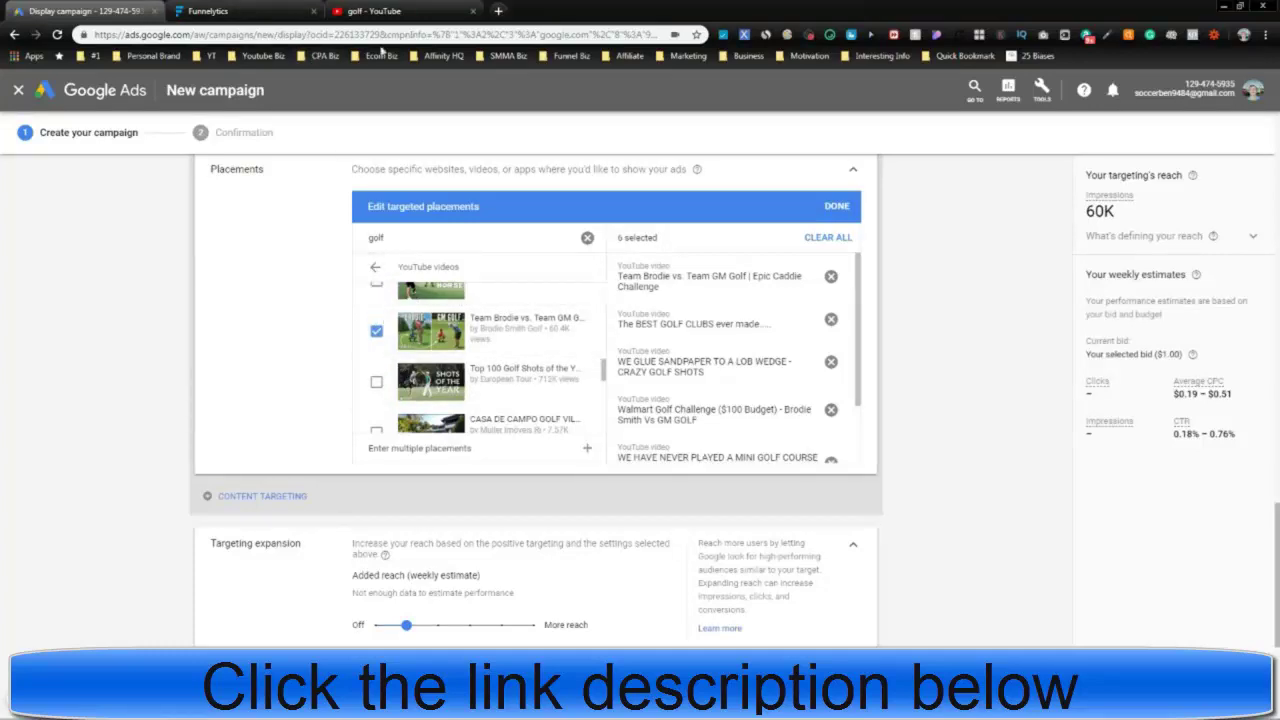
Switch to Funnelytics and place an Adwords traffic source on the blank funnel canvas
{"action": "left_click", "coordinate": [413, 10]}
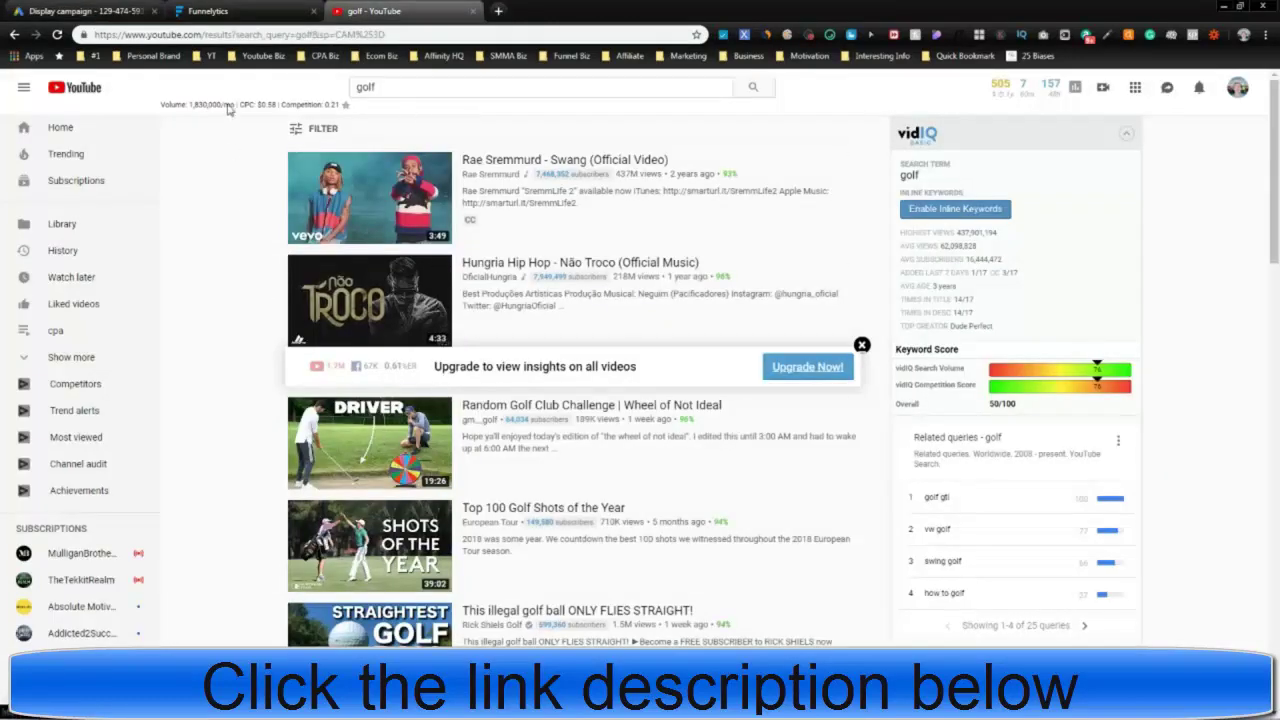
{"action": "left_click", "coordinate": [215, 10]}
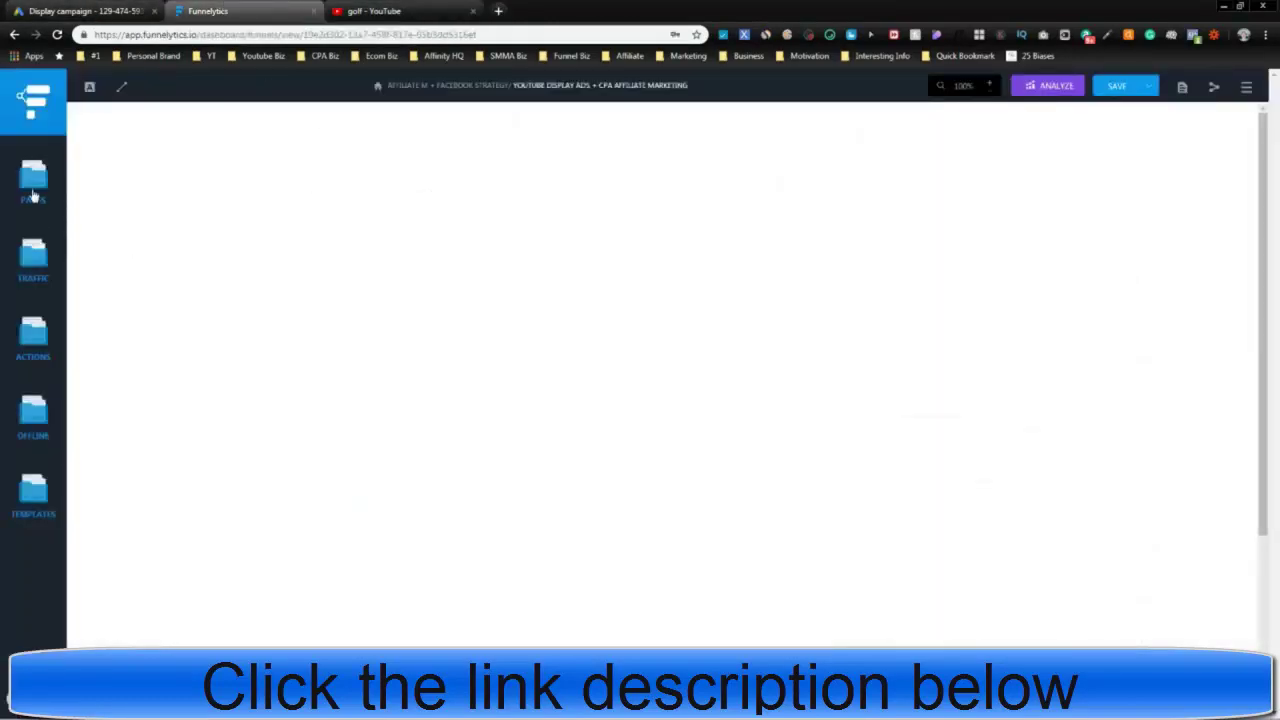
{"action": "left_click", "coordinate": [32, 262]}
{"action": "left_click_drag", "start_coordinate": [108, 285], "coordinate": [278, 237]}
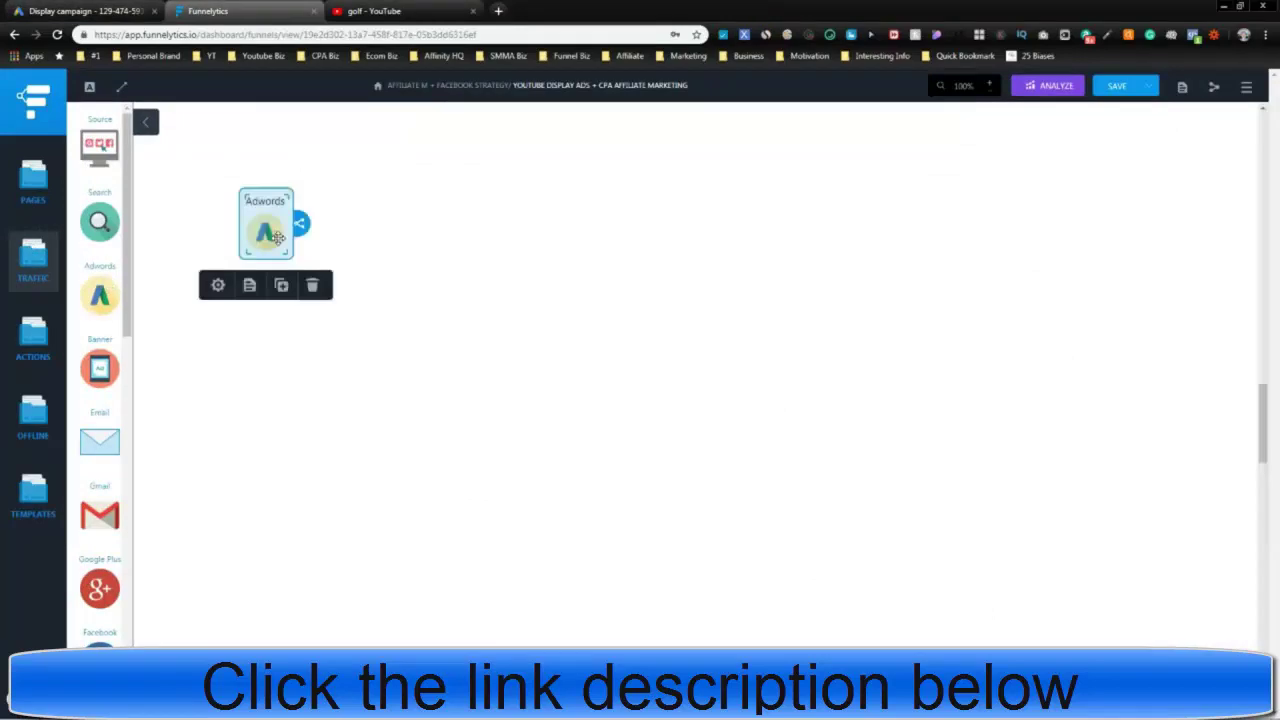
{"action": "left_click", "coordinate": [294, 634]}
Add a YouTube traffic source beside Adwords and draw a connection from Adwords to YouTube
{"action": "scroll", "coordinate": [100, 515], "scroll_direction": "down", "scroll_amount": 6}
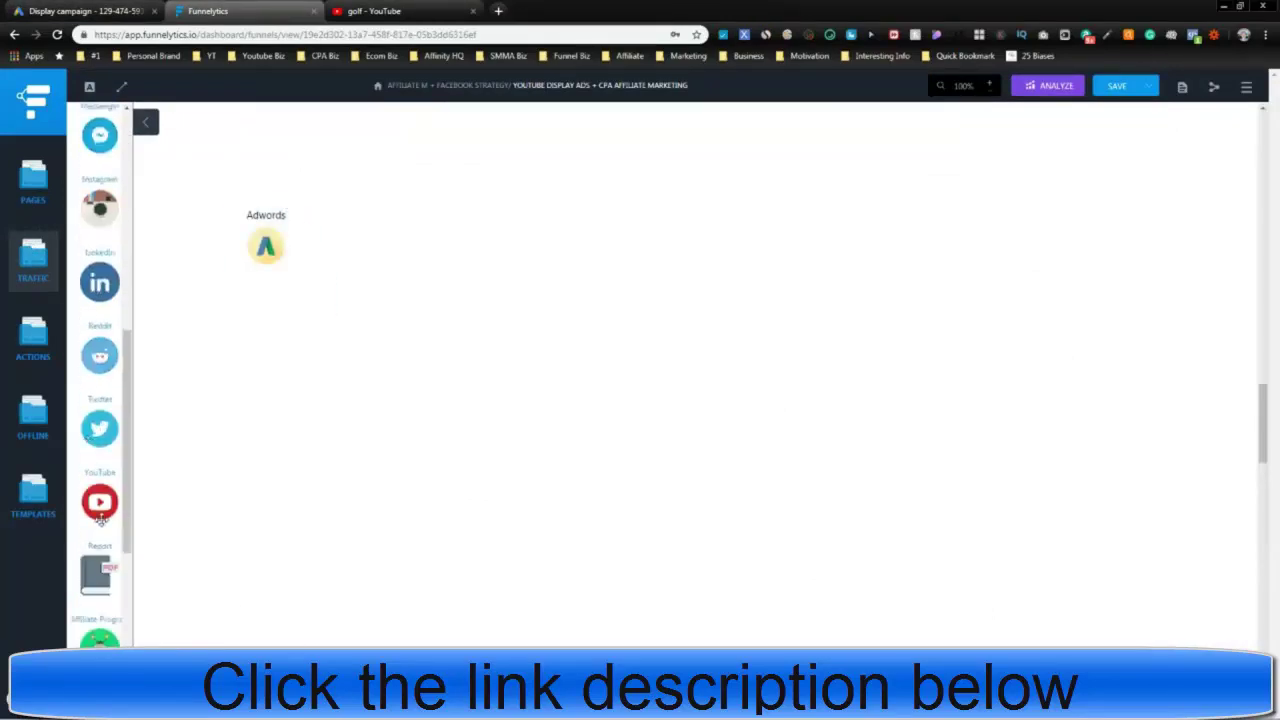
{"action": "left_click_drag", "start_coordinate": [100, 518], "coordinate": [405, 240]}
{"action": "left_click_drag", "start_coordinate": [266, 246], "coordinate": [404, 238]}
{"action": "left_click_drag", "start_coordinate": [404, 238], "coordinate": [300, 240]}
{"action": "left_click", "coordinate": [538, 250]}
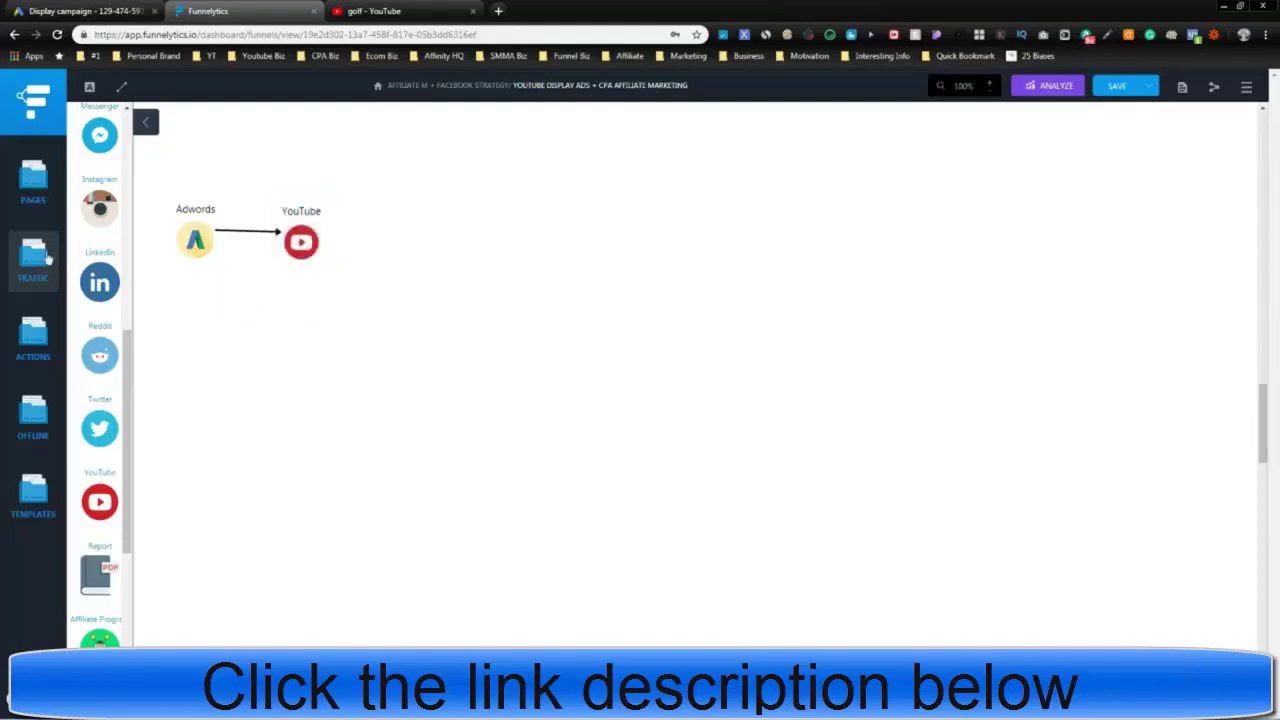
Add an Opt In page beside YouTube and connect YouTube to it
{"action": "left_click", "coordinate": [33, 182]}
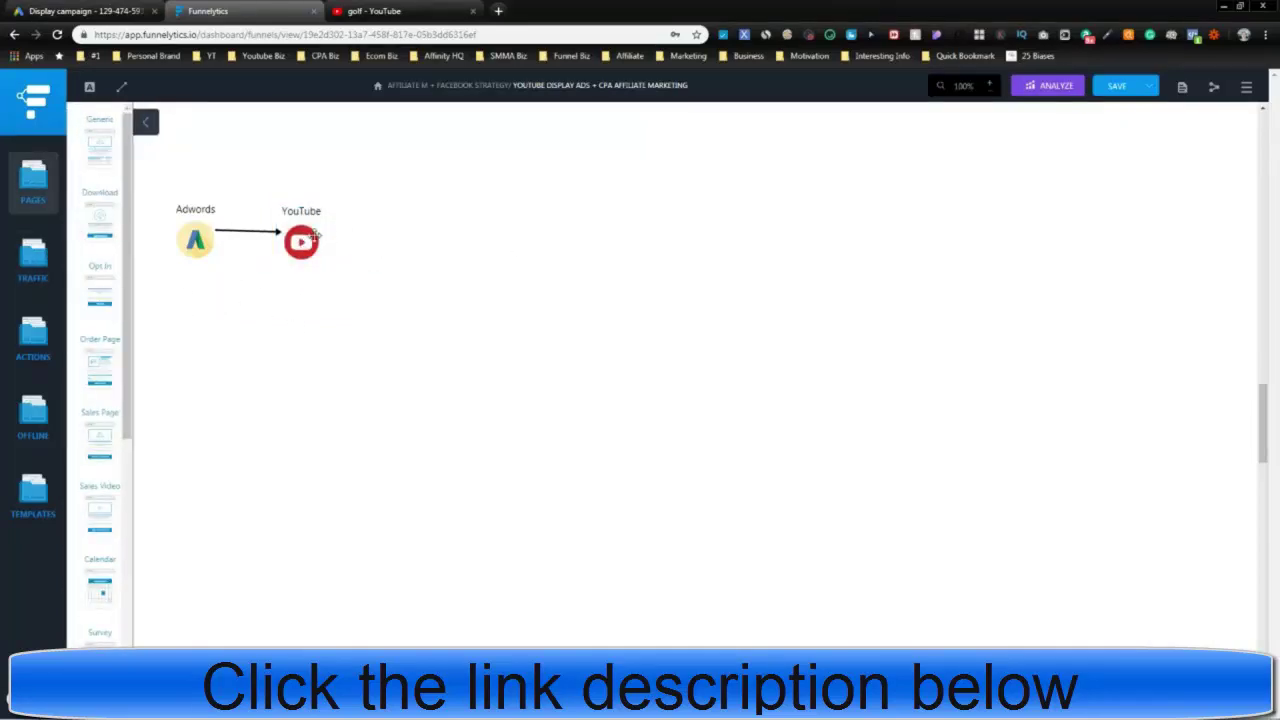
{"action": "left_click_drag", "start_coordinate": [99, 287], "coordinate": [460, 240]}
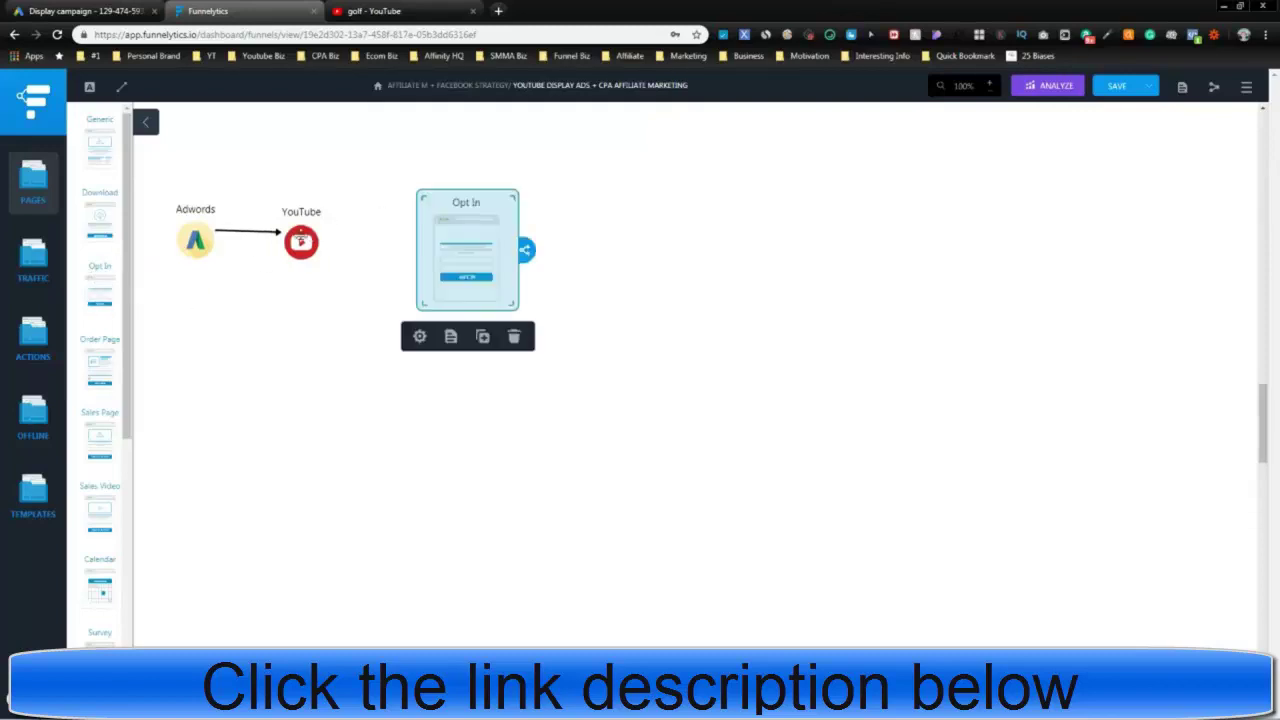
{"action": "mouse_move", "coordinate": [335, 233]}
{"action": "left_click_drag", "start_coordinate": [335, 233], "coordinate": [441, 207]}
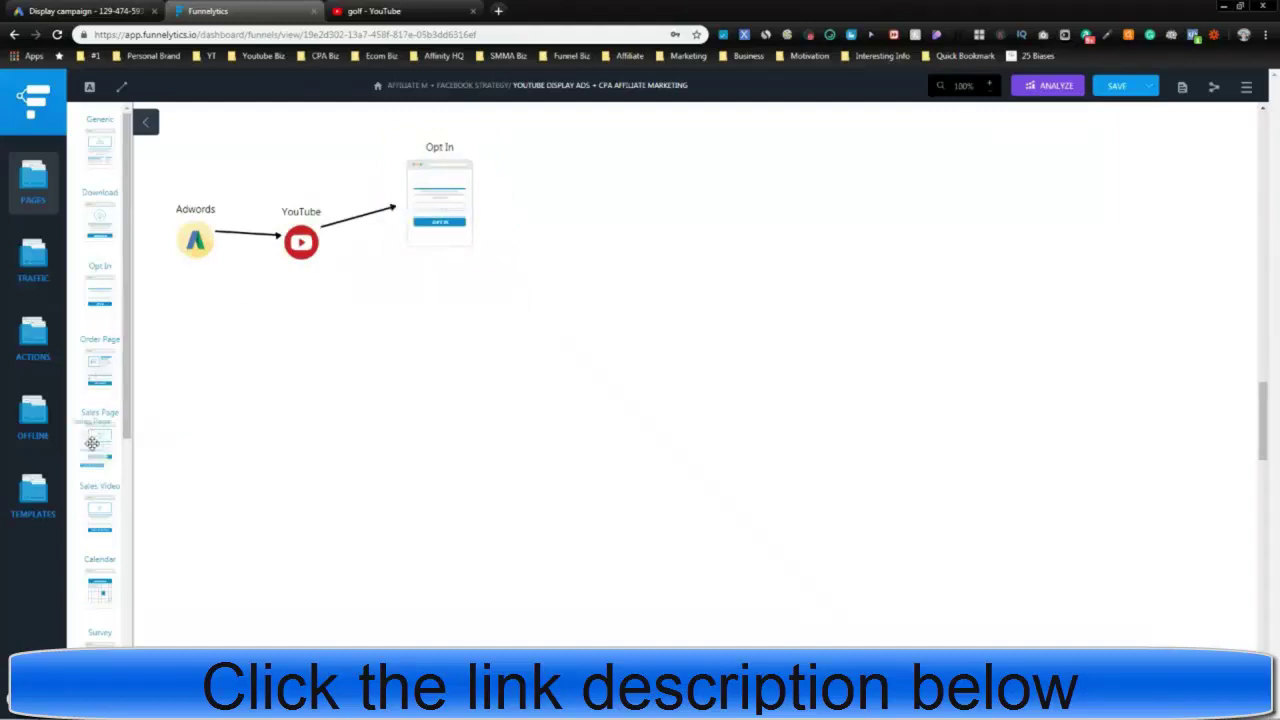
Add a Sales Page below the Opt In page and connect YouTube to it as a second branch
{"action": "left_click_drag", "start_coordinate": [93, 441], "coordinate": [455, 366]}
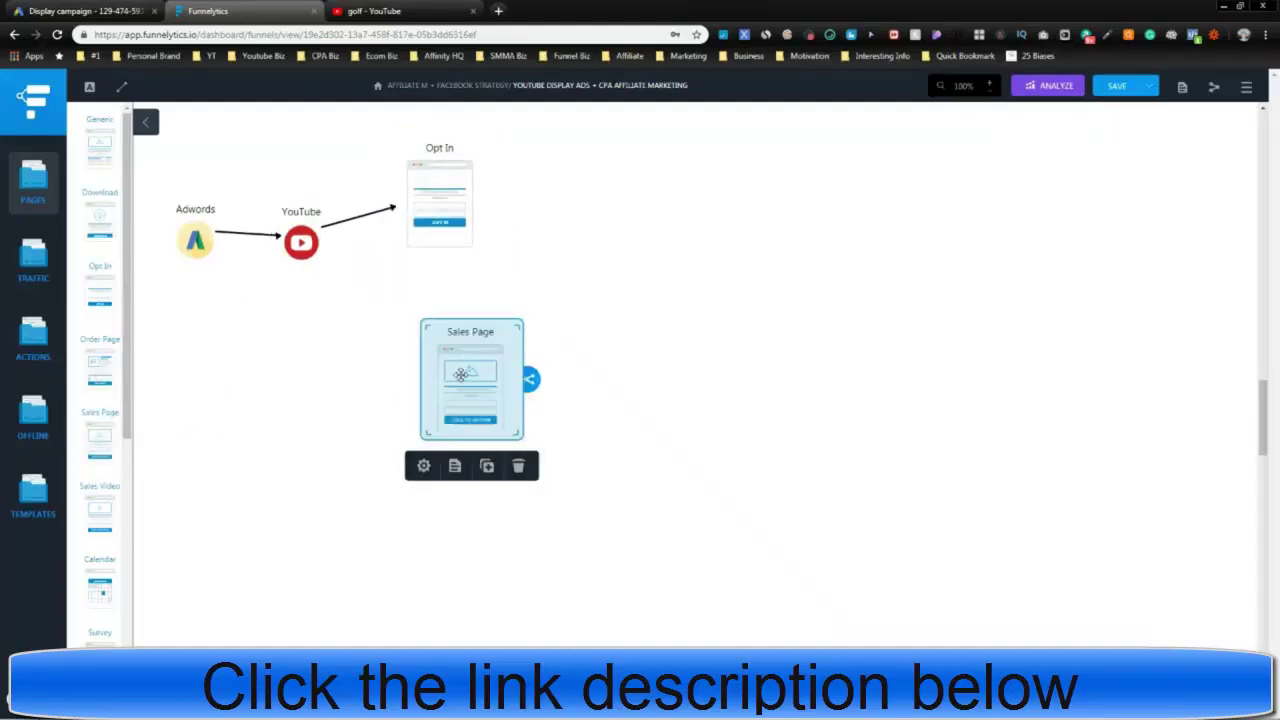
{"action": "left_click", "coordinate": [326, 253]}
{"action": "left_click_drag", "start_coordinate": [337, 235], "coordinate": [443, 338]}
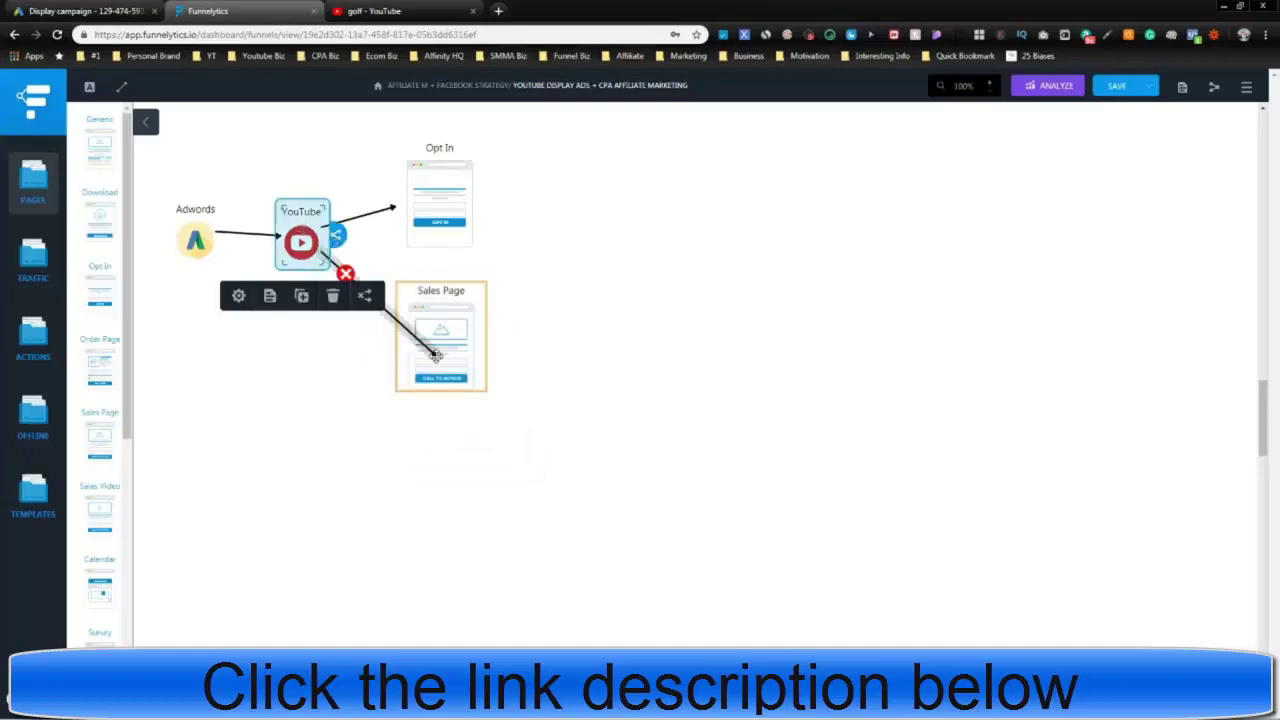
{"action": "left_click", "coordinate": [438, 343]}
{"action": "left_click", "coordinate": [619, 364]}
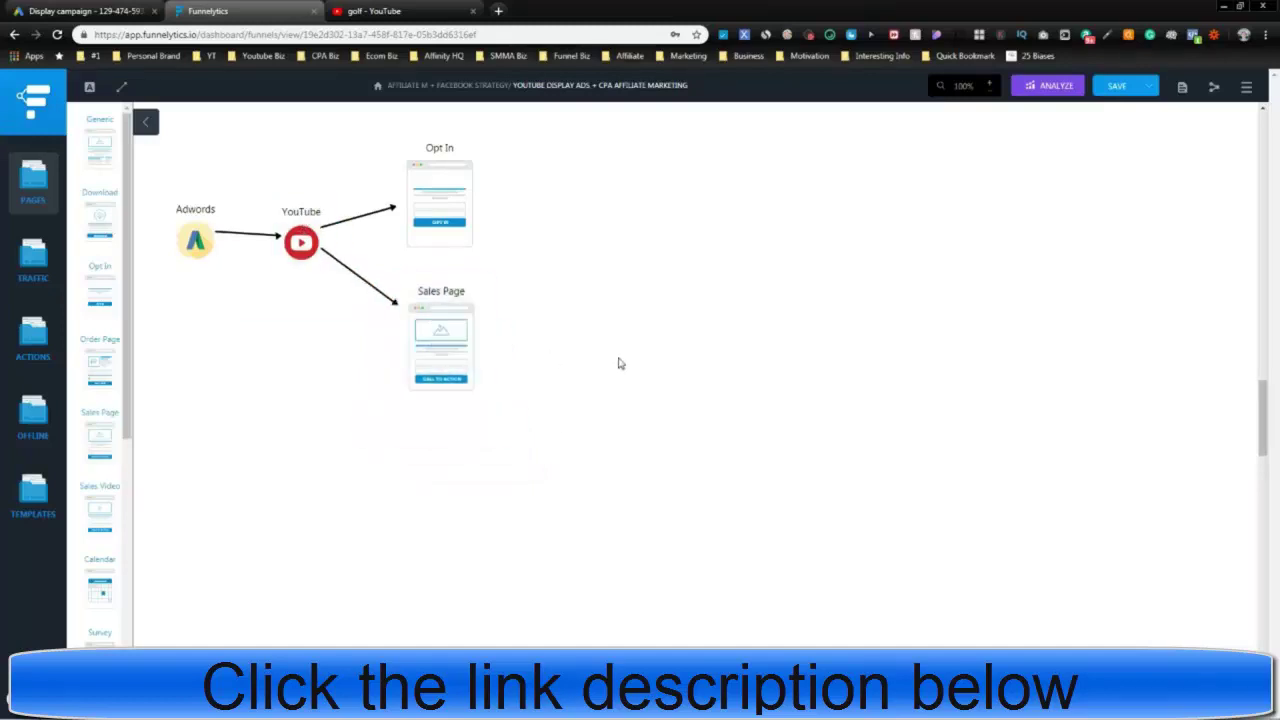
{"action": "left_click", "coordinate": [438, 185]}
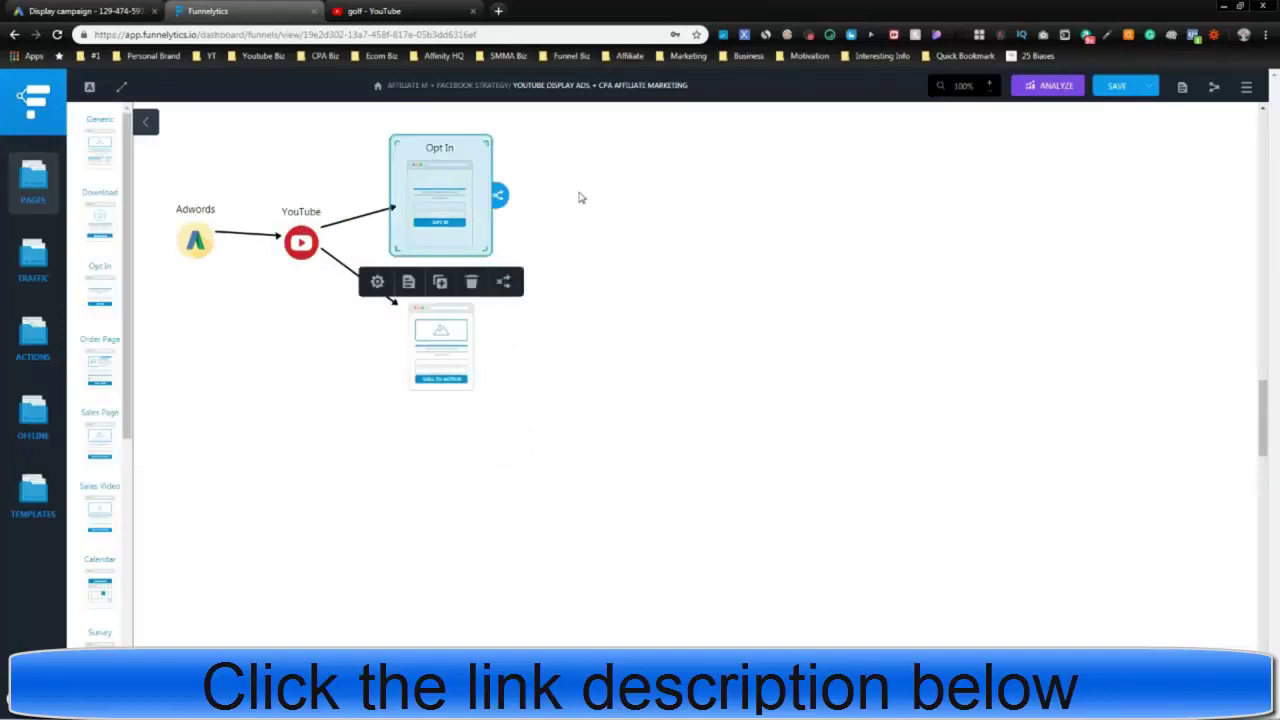
{"action": "left_click", "coordinate": [504, 202]}
{"action": "left_click", "coordinate": [441, 202]}
{"action": "left_click", "coordinate": [603, 205]}
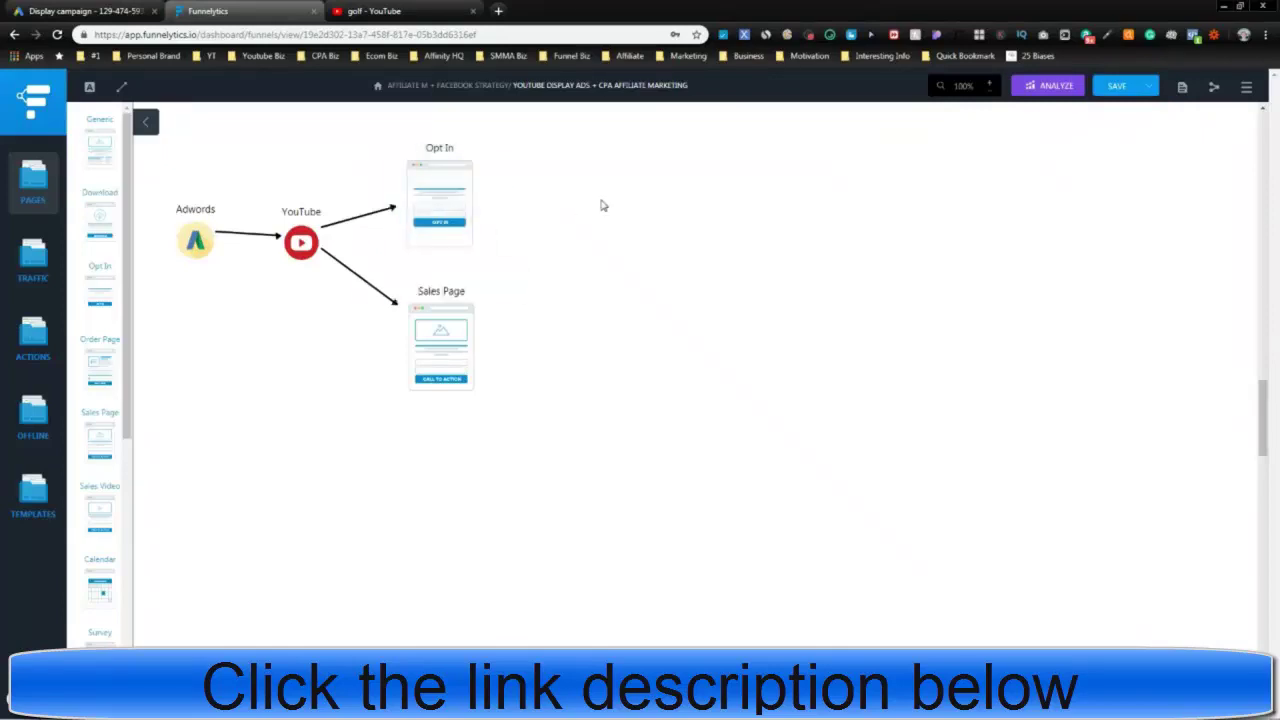
{"action": "left_click", "coordinate": [420, 190]}
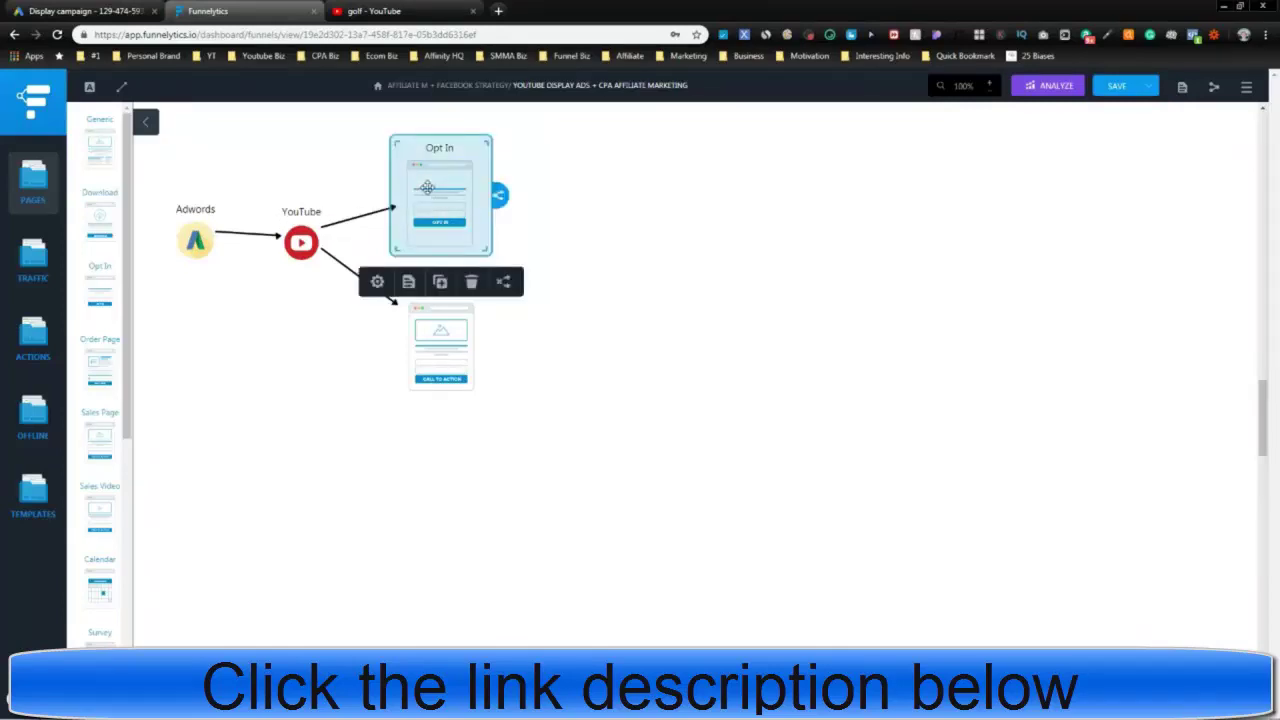
{"action": "left_click", "coordinate": [450, 335]}
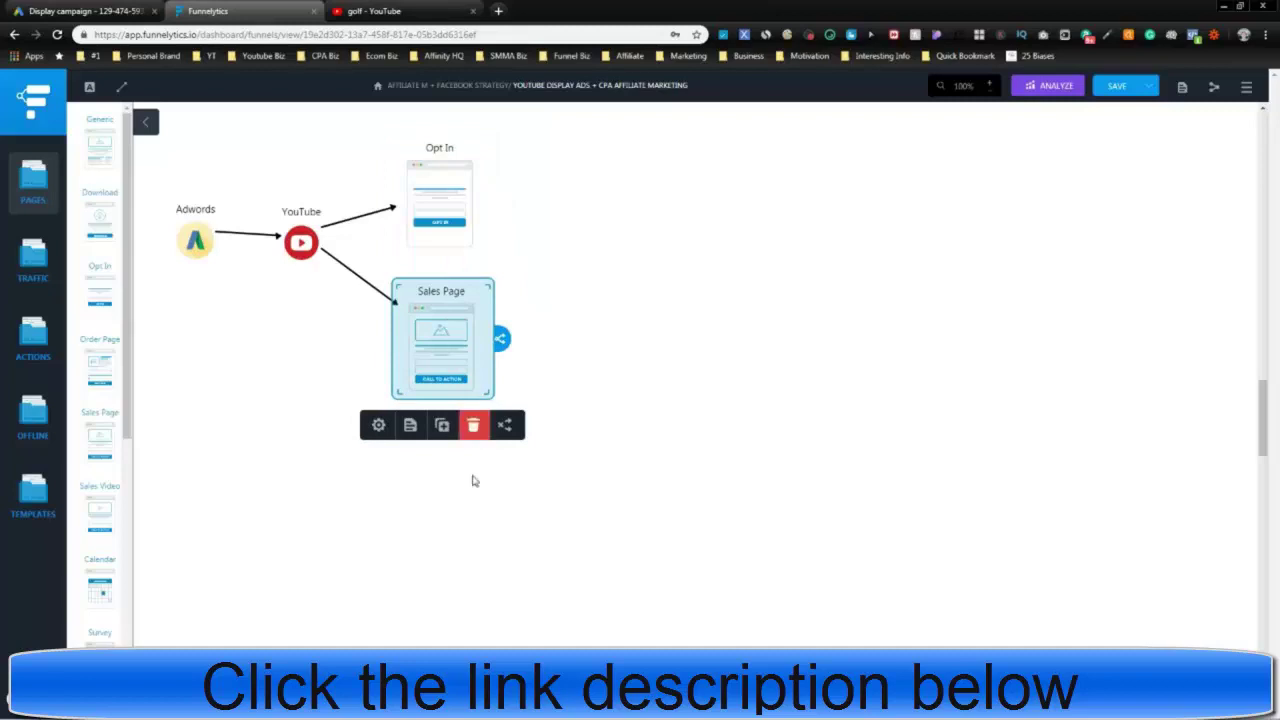
{"action": "left_click", "coordinate": [466, 505]}
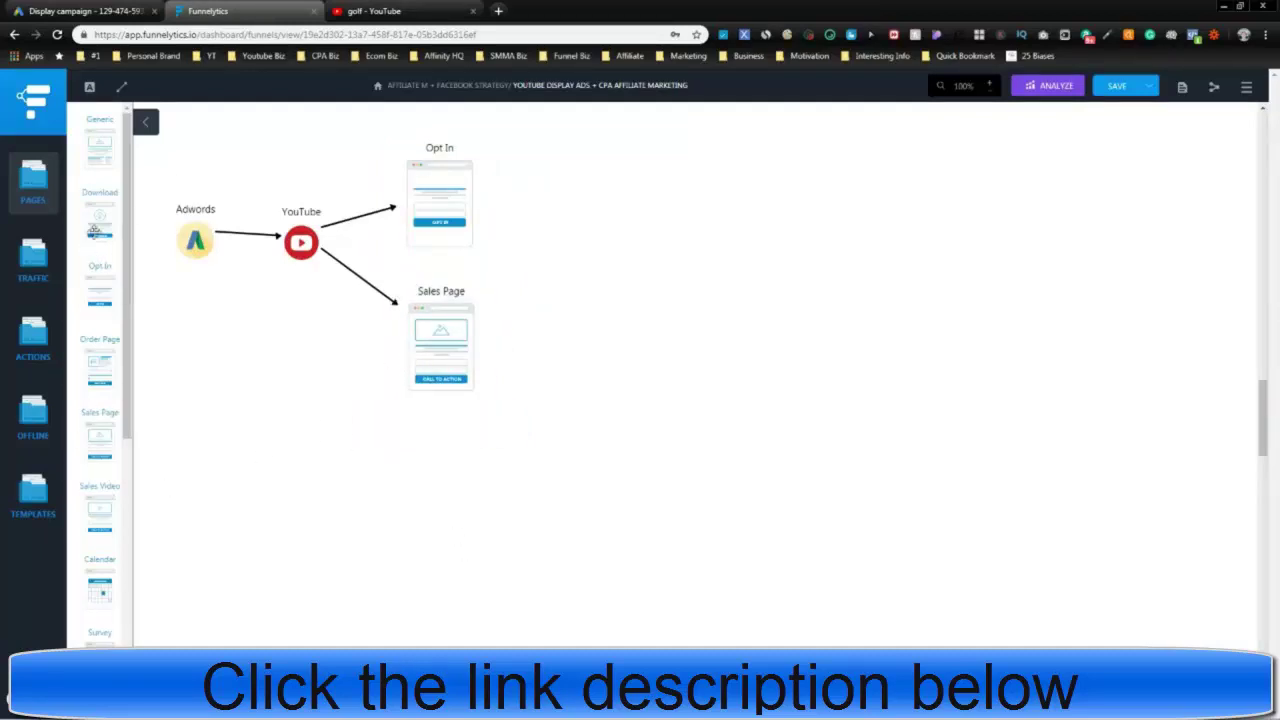
{"action": "left_click", "coordinate": [49, 263]}
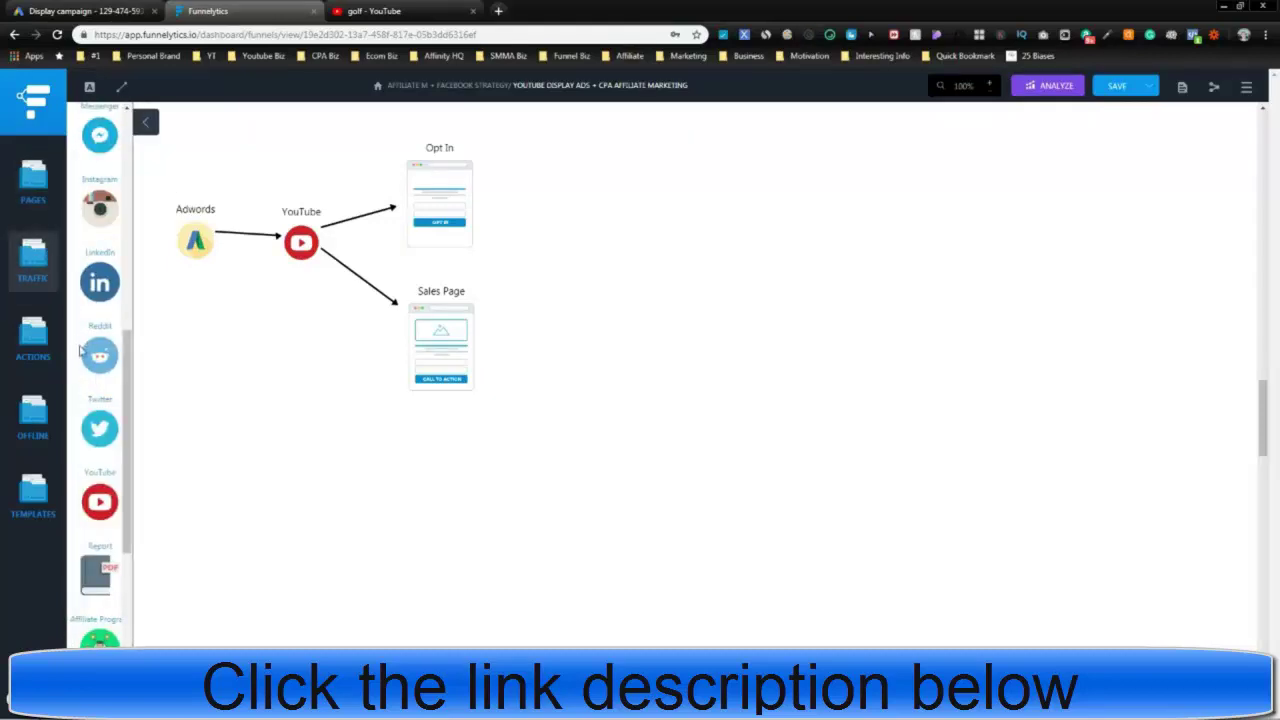
{"action": "left_click", "coordinate": [435, 340]}
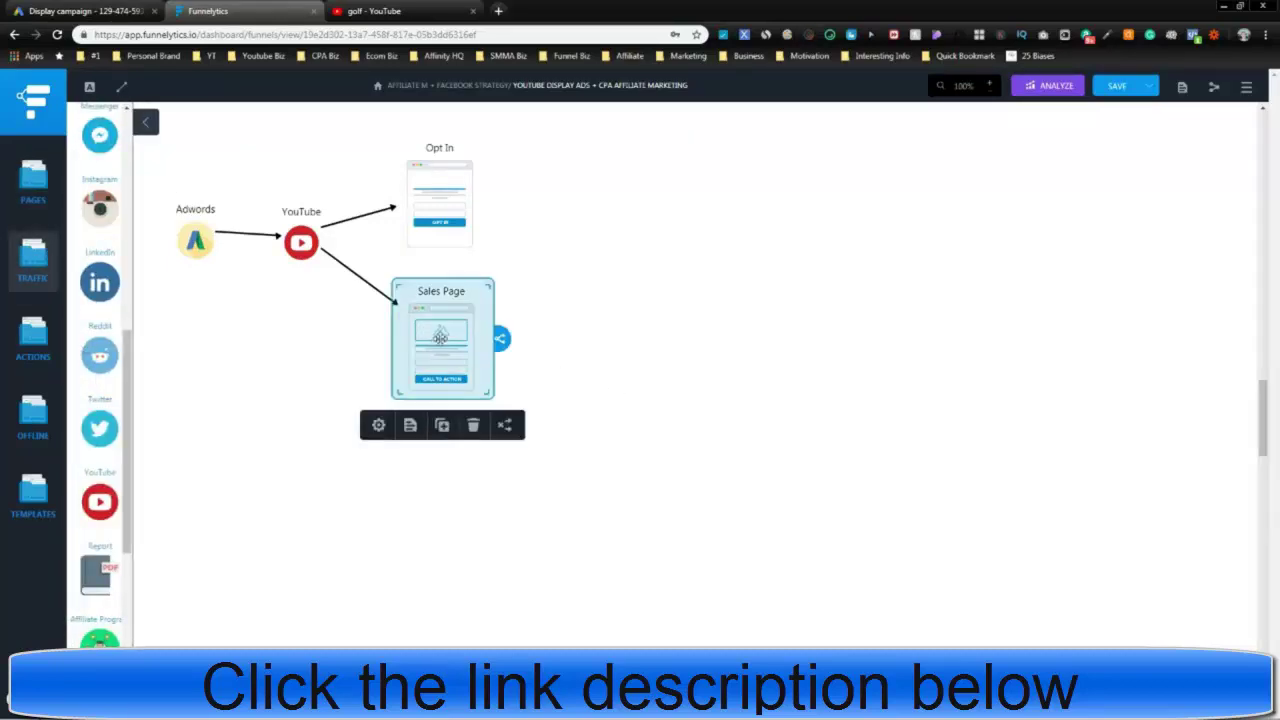
Add a Purchase action beside the Sales Page and connect the Sales Page to it
{"action": "left_click", "coordinate": [33, 340]}
{"action": "left_click_drag", "start_coordinate": [99, 222], "coordinate": [569, 353]}
{"action": "left_click", "coordinate": [459, 345]}
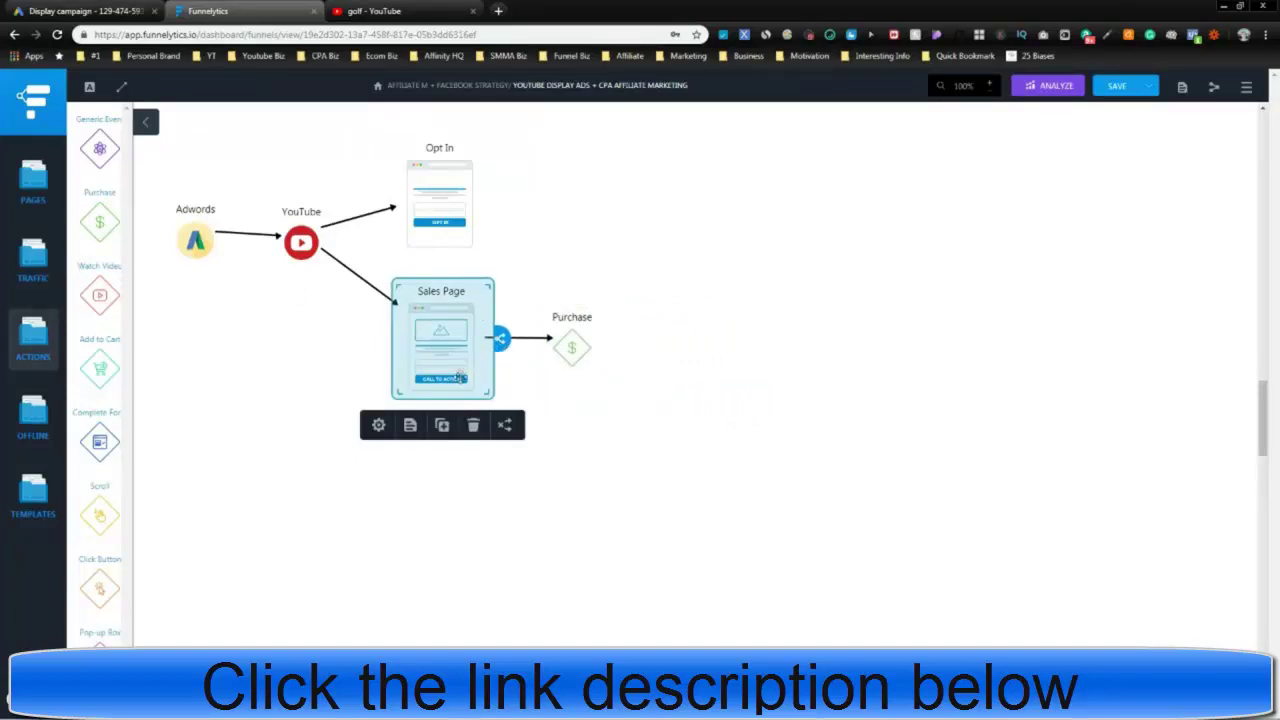
{"action": "left_click", "coordinate": [593, 427]}
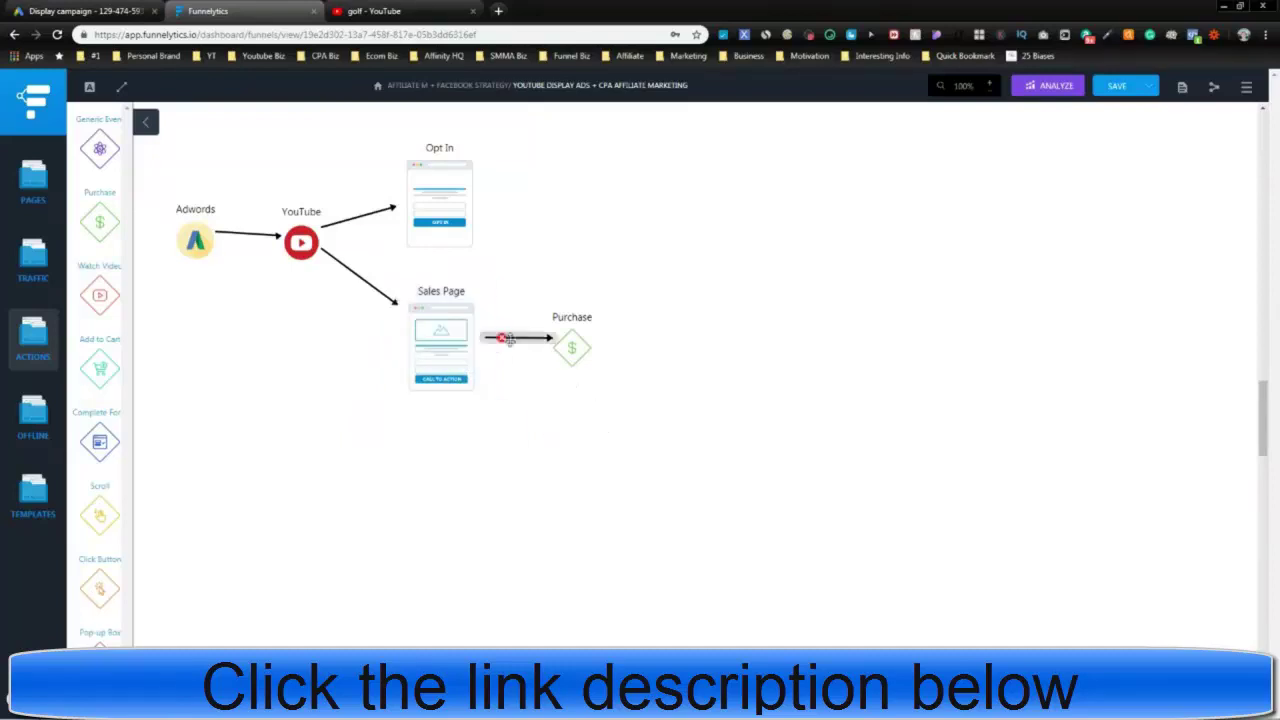
Remove the connection from the Sales Page to Purchase and move Purchase farther away to make room between them
{"action": "left_click", "coordinate": [500, 337]}
{"action": "left_click_drag", "start_coordinate": [575, 349], "coordinate": [821, 351]}
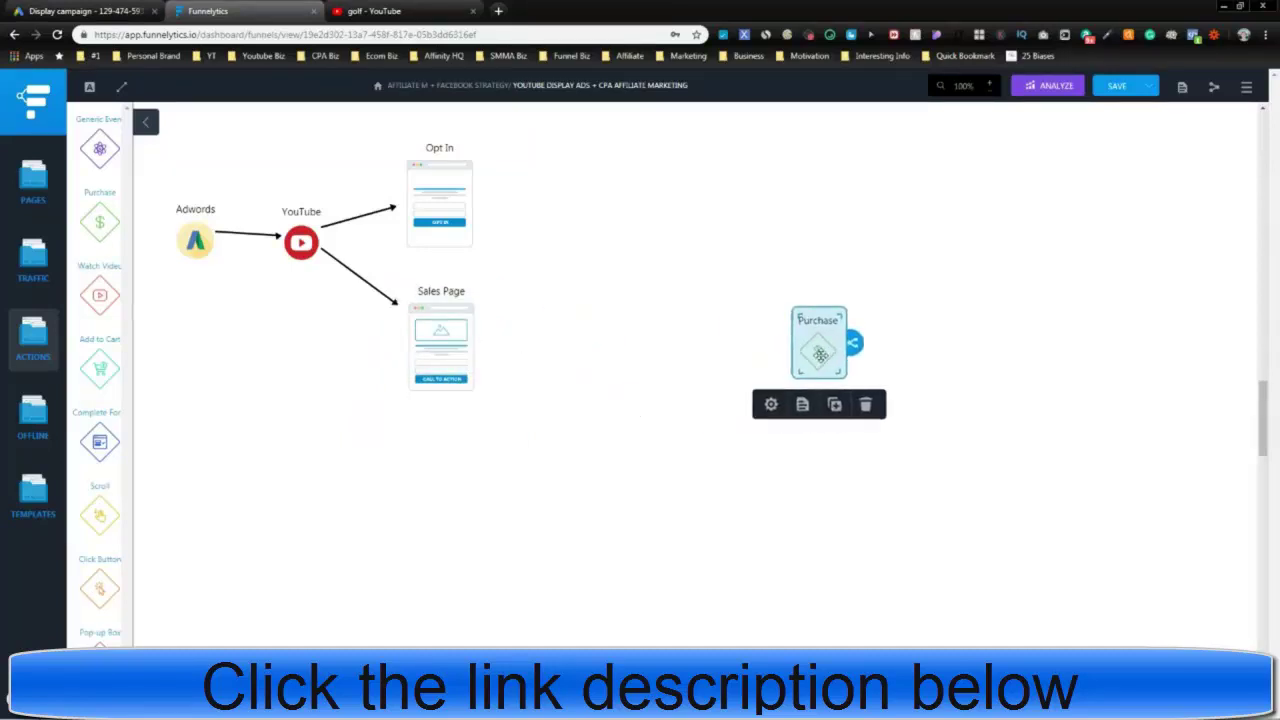
Place an Upsell page in the gap between the Sales Page and the Purchase action
{"action": "left_click", "coordinate": [32, 262]}
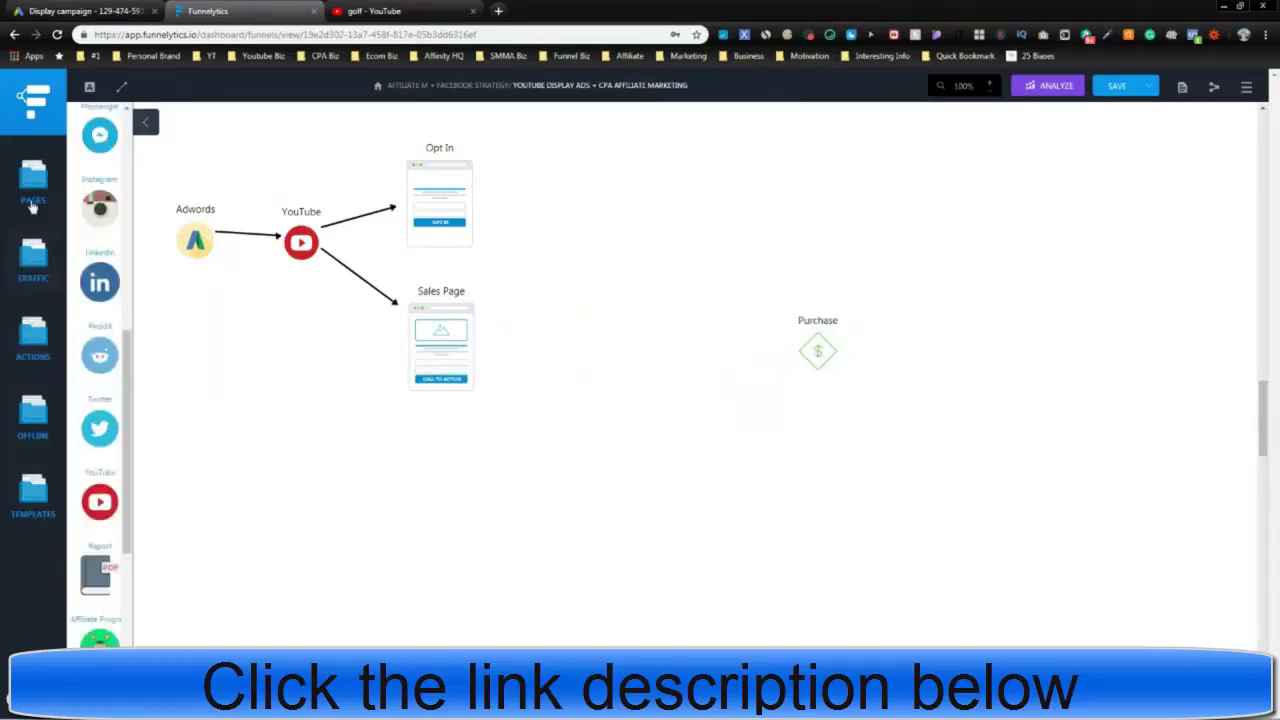
{"action": "left_click", "coordinate": [32, 180]}
{"action": "scroll", "coordinate": [96, 490], "scroll_direction": "down", "scroll_amount": 3}
{"action": "scroll", "coordinate": [96, 490], "scroll_direction": "down", "scroll_amount": 2}
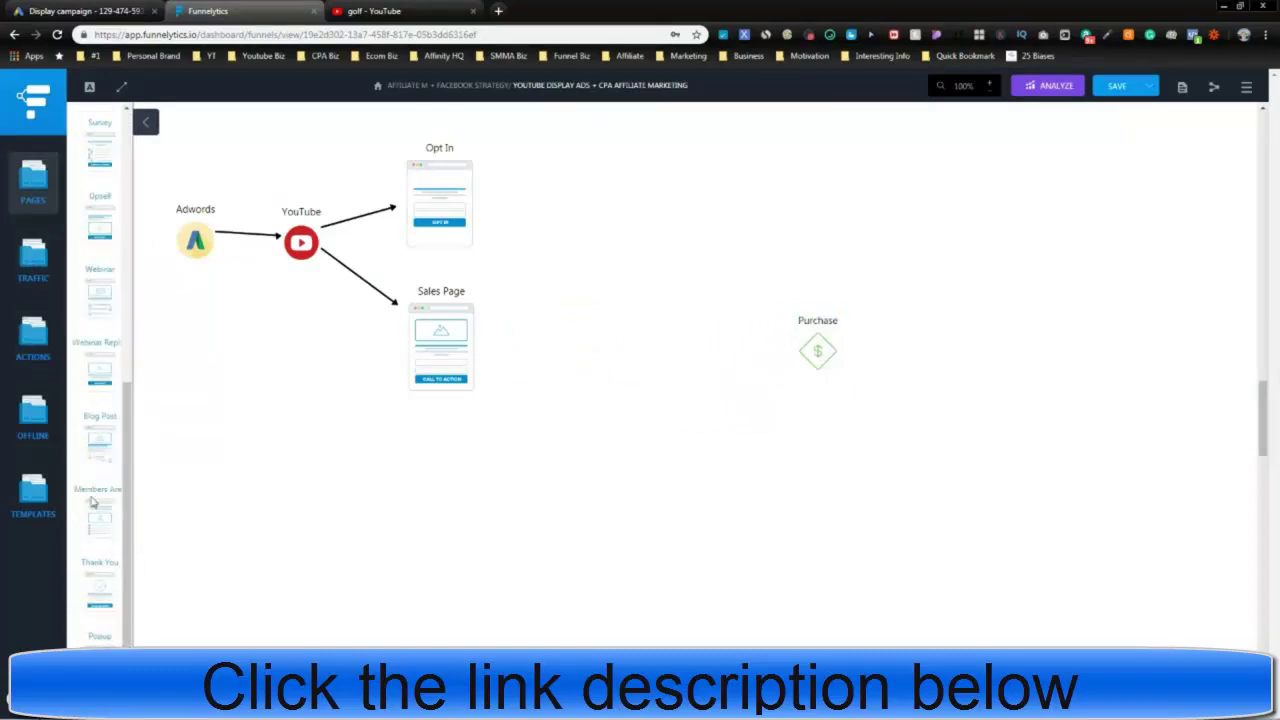
{"action": "scroll", "coordinate": [90, 504], "scroll_direction": "up", "scroll_amount": 2}
{"action": "left_click_drag", "start_coordinate": [95, 360], "coordinate": [570, 345]}
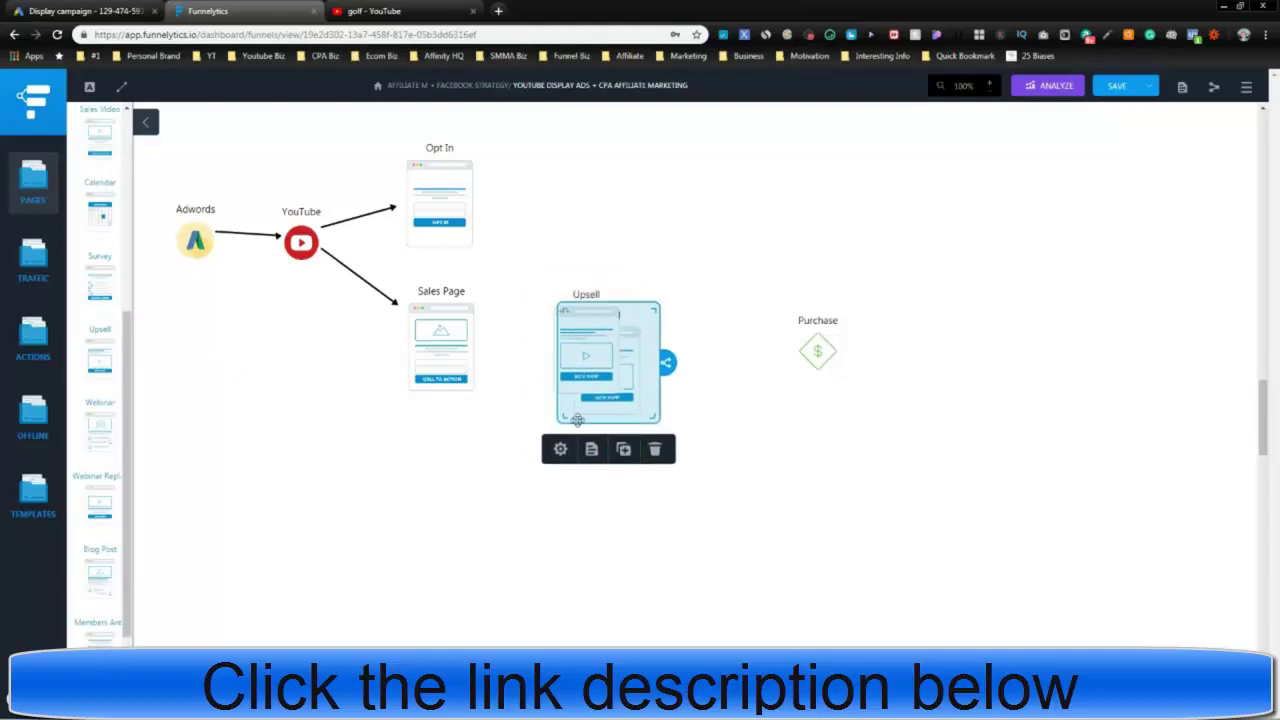
Duplicate the Upsell page and connect the Sales Page to the first Upsell, and that one to the second
{"action": "left_click", "coordinate": [620, 449]}
{"action": "left_click_drag", "start_coordinate": [702, 355], "coordinate": [591, 360]}
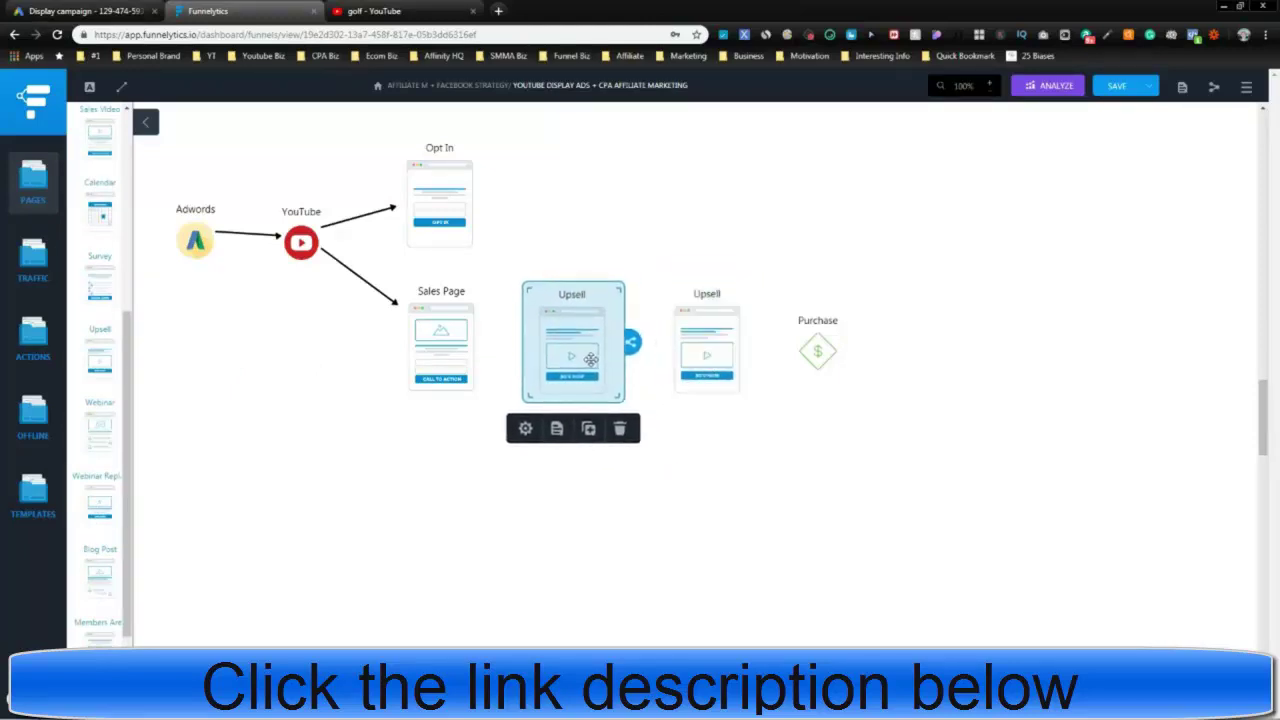
{"action": "left_click", "coordinate": [479, 348]}
{"action": "left_click_drag", "start_coordinate": [500, 340], "coordinate": [566, 345]}
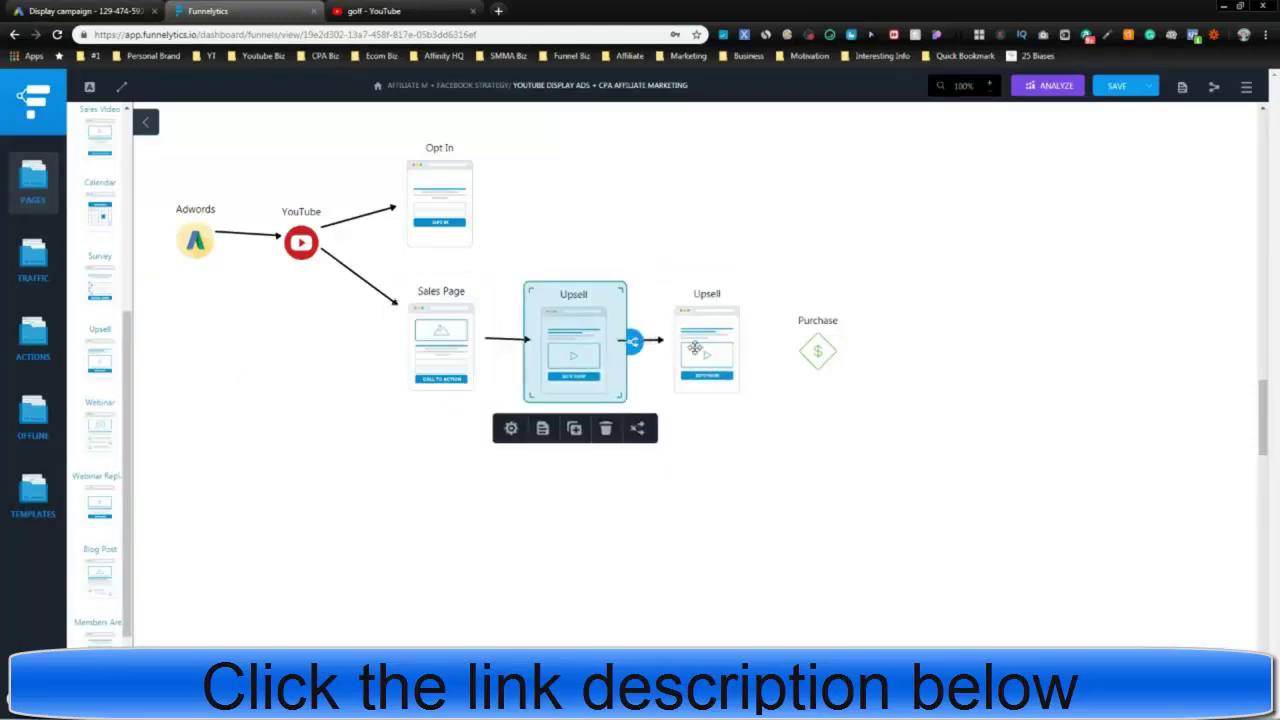
Move the Purchase action farther away from the second Upsell page to leave room for another page
{"action": "left_click_drag", "start_coordinate": [803, 349], "coordinate": [908, 345]}
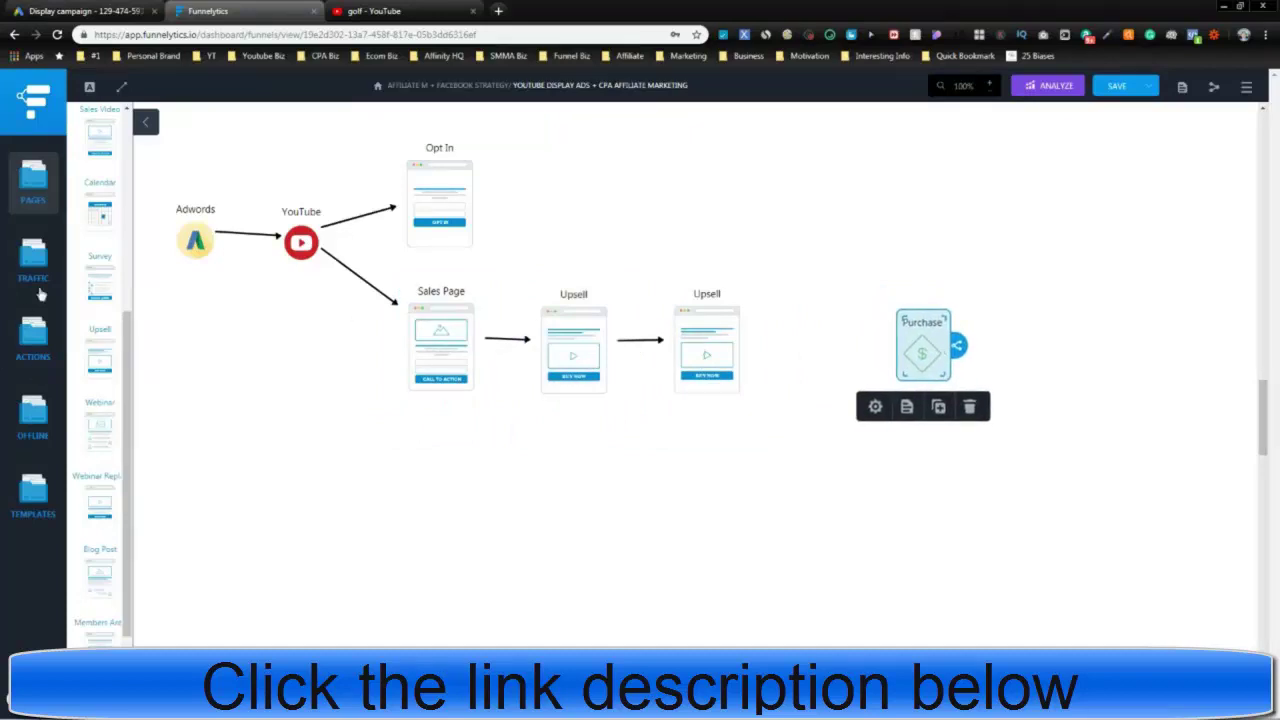
{"action": "left_click", "coordinate": [338, 571]}
{"action": "scroll", "coordinate": [82, 510], "scroll_direction": "up", "scroll_amount": 4}
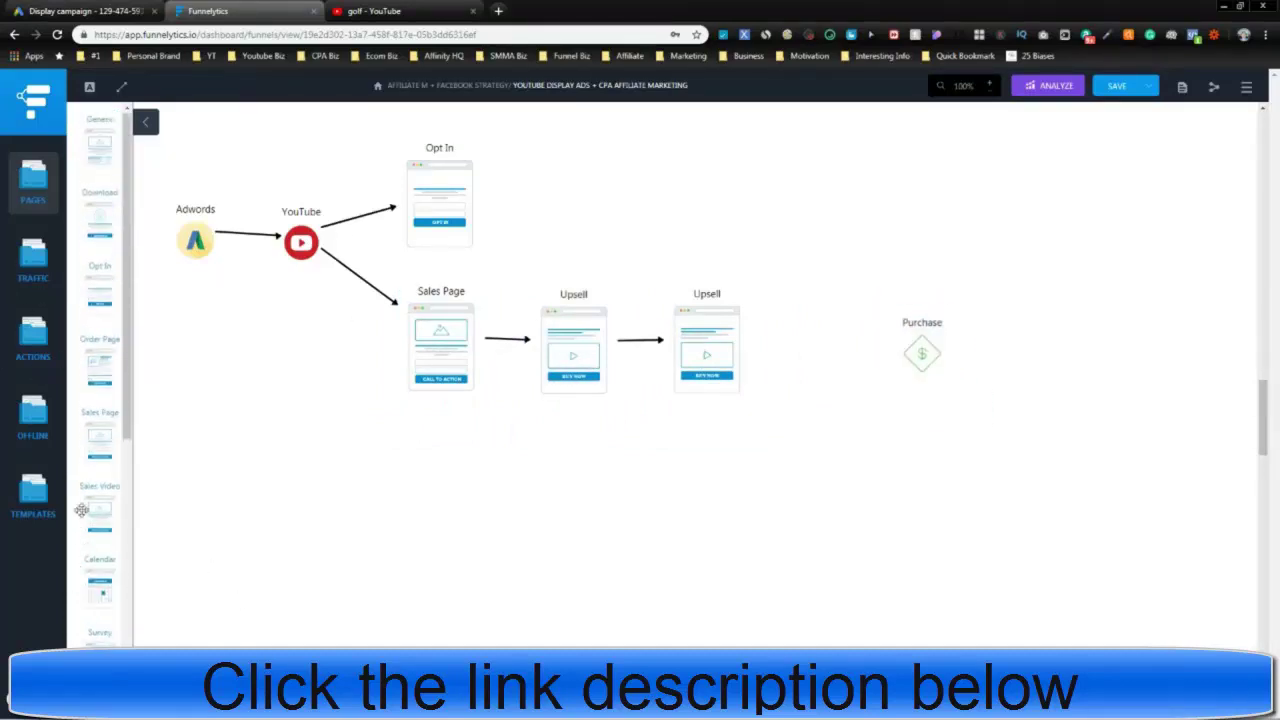
Add a Thank You page between the second Upsell and Purchase, connect it to both, and move Purchase closer to it
{"action": "scroll", "coordinate": [85, 416], "scroll_direction": "down", "scroll_amount": 5}
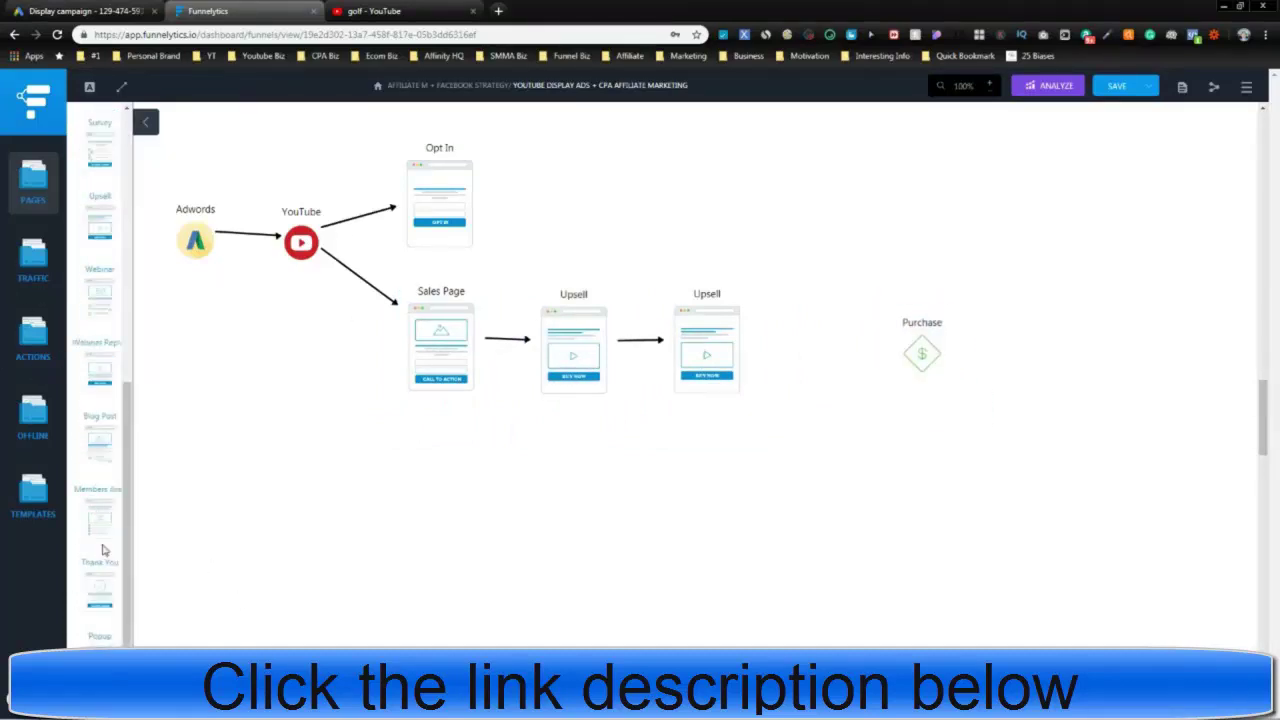
{"action": "left_click_drag", "start_coordinate": [101, 582], "coordinate": [970, 345]}
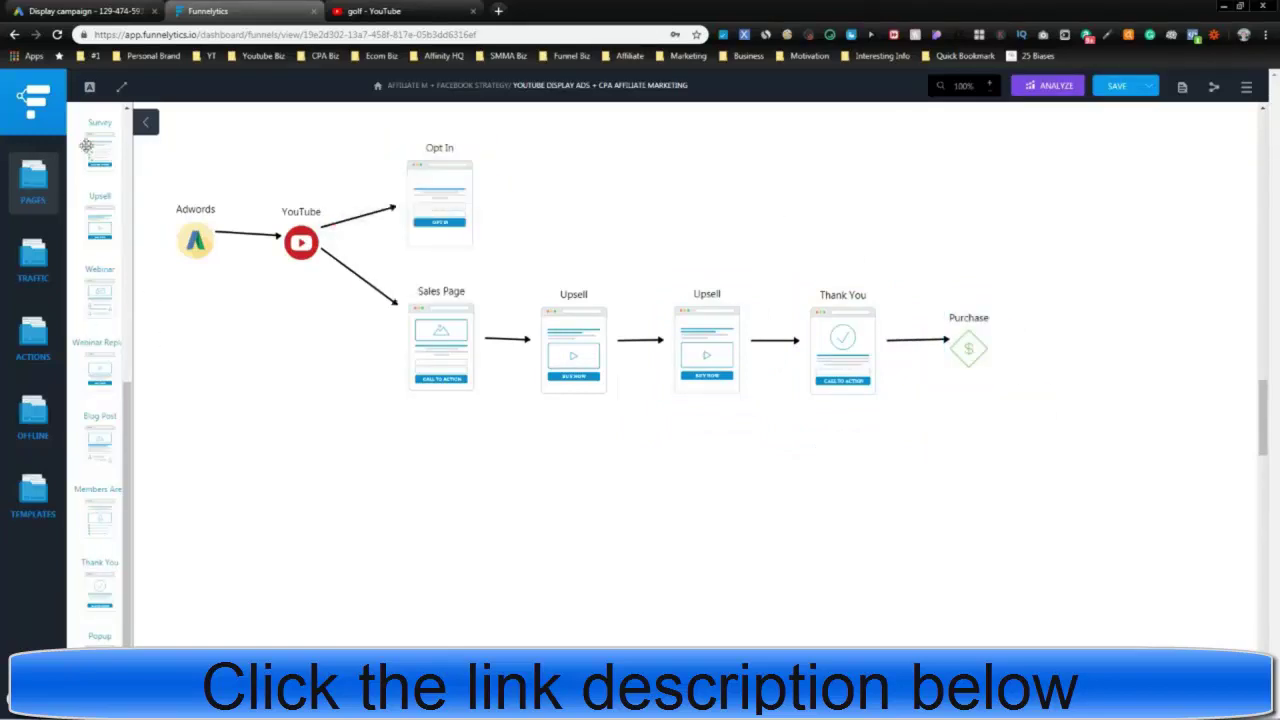
Place a Sales Page beside the Opt In page, add a copy of the Purchase action beyond it, and connect all three in sequence
{"action": "scroll", "coordinate": [93, 370], "scroll_direction": "up", "scroll_amount": 5}
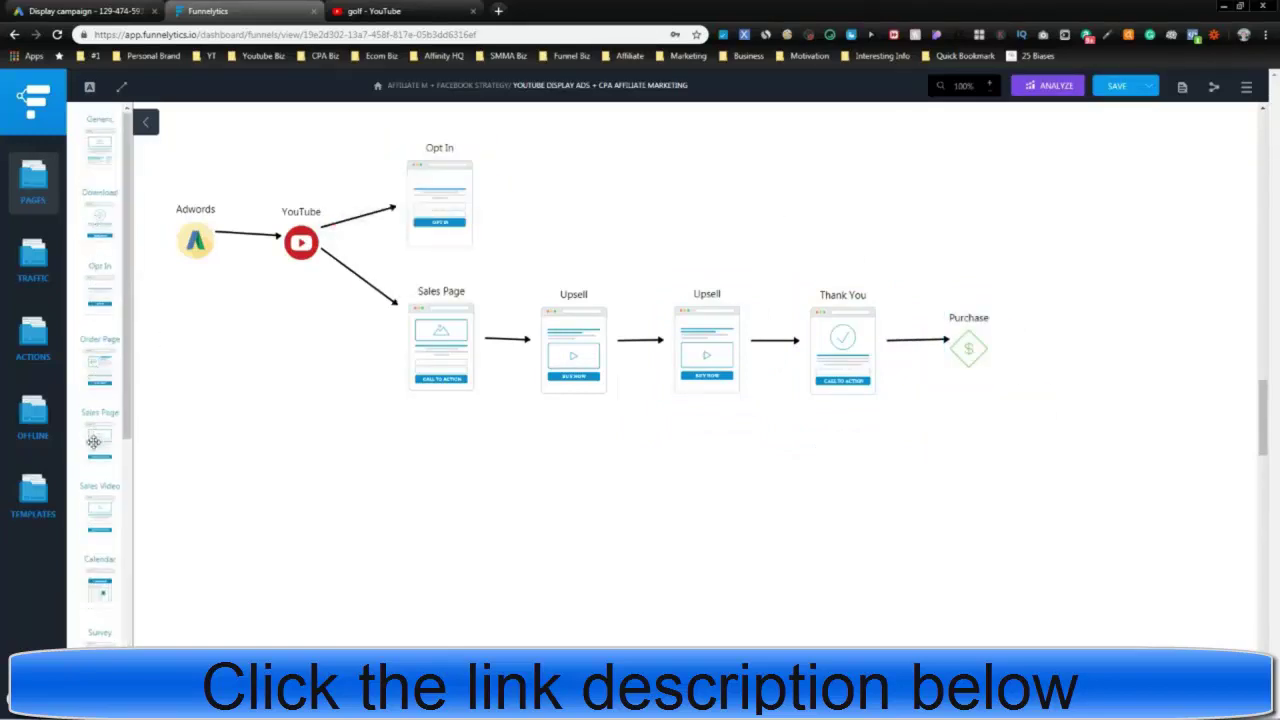
{"action": "left_click_drag", "start_coordinate": [93, 441], "coordinate": [578, 195]}
{"action": "left_click", "coordinate": [969, 400]}
{"action": "left_click_drag", "start_coordinate": [969, 370], "coordinate": [676, 216]}
{"action": "left_click_drag", "start_coordinate": [588, 214], "coordinate": [700, 207]}
Place an Email traffic source below the lower Sales Page and connect that page to it
{"action": "left_click", "coordinate": [31, 266]}
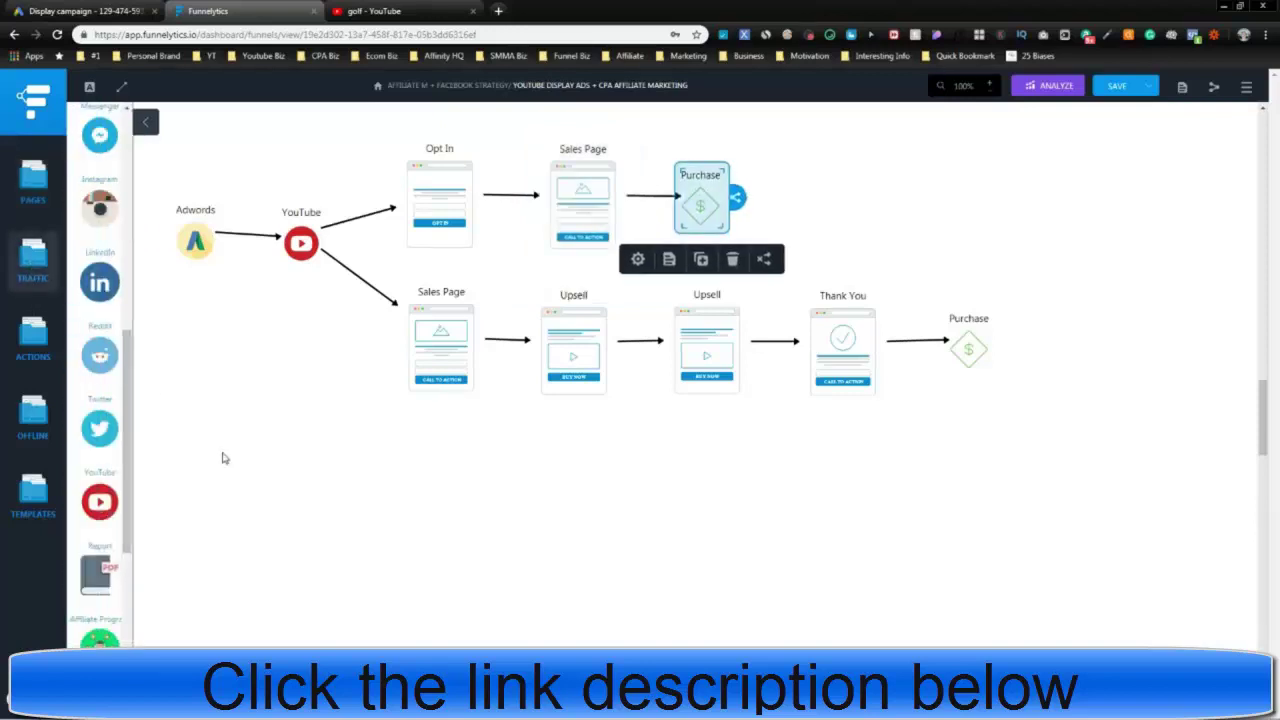
{"action": "left_click", "coordinate": [223, 457]}
{"action": "scroll", "coordinate": [88, 495], "scroll_direction": "down", "scroll_amount": 5}
{"action": "scroll", "coordinate": [88, 495], "scroll_direction": "up", "scroll_amount": 5}
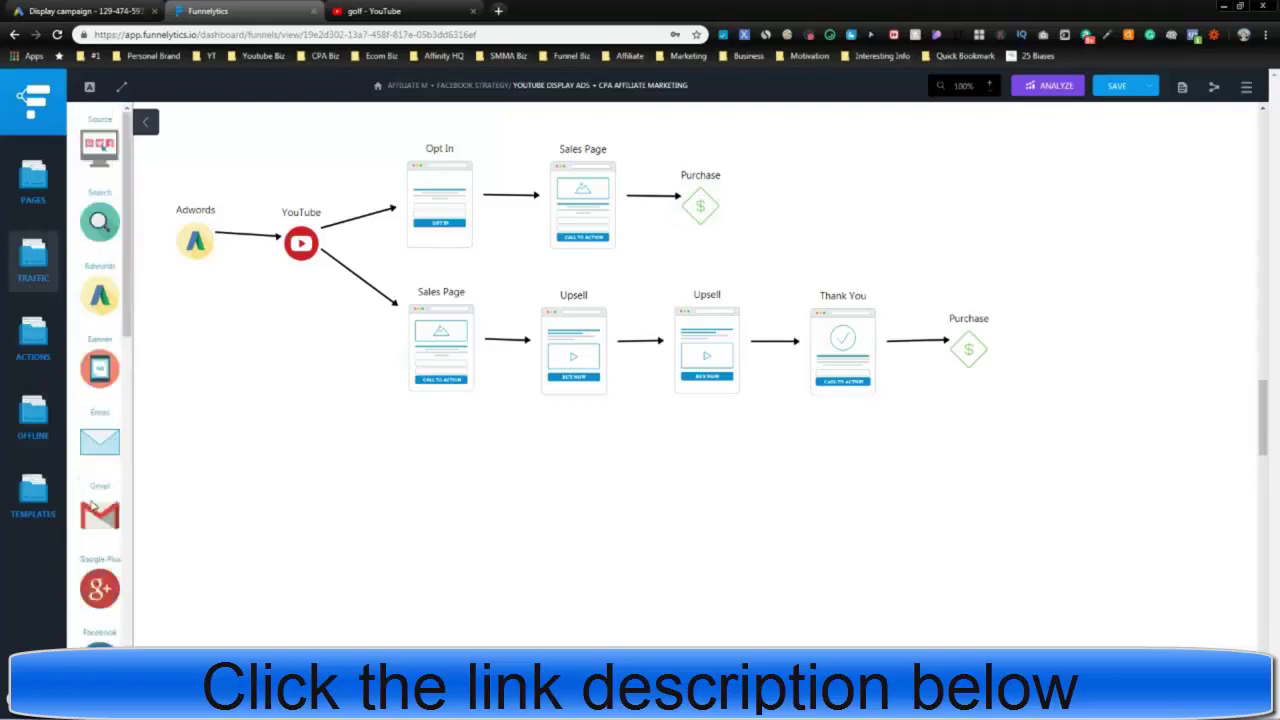
{"action": "left_click_drag", "start_coordinate": [104, 440], "coordinate": [434, 476]}
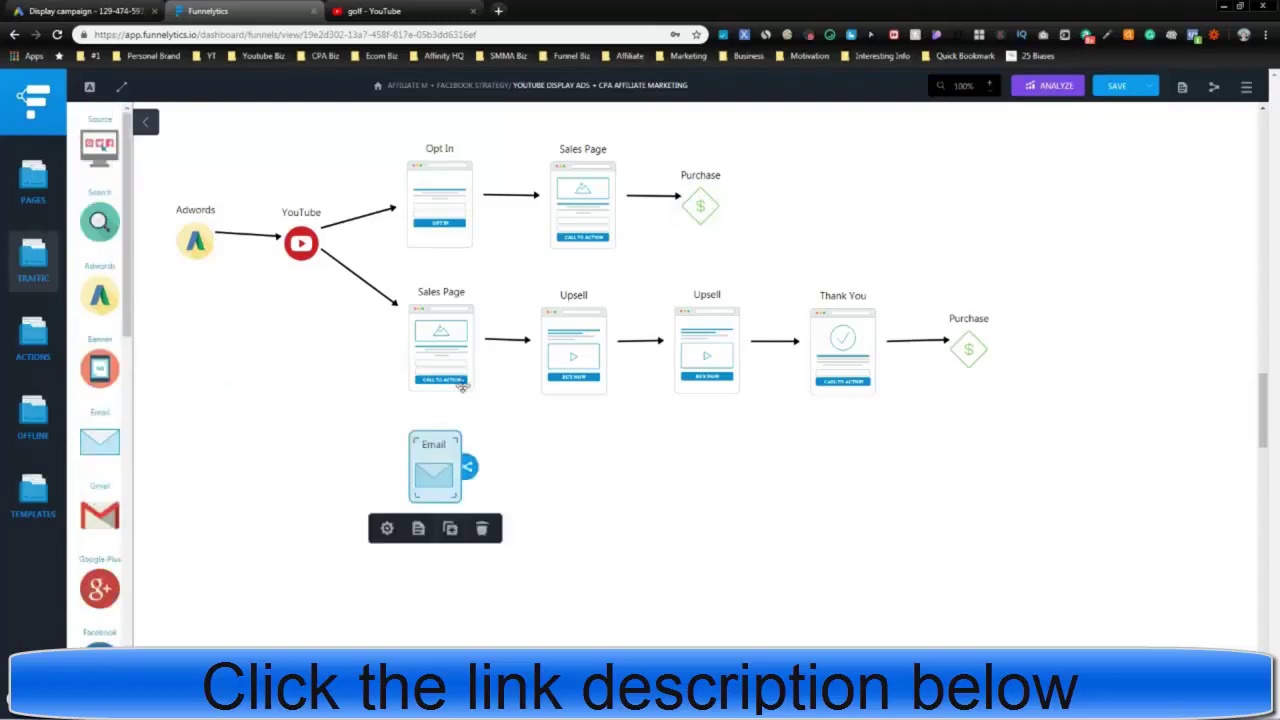
{"action": "left_click_drag", "start_coordinate": [497, 340], "coordinate": [441, 468]}
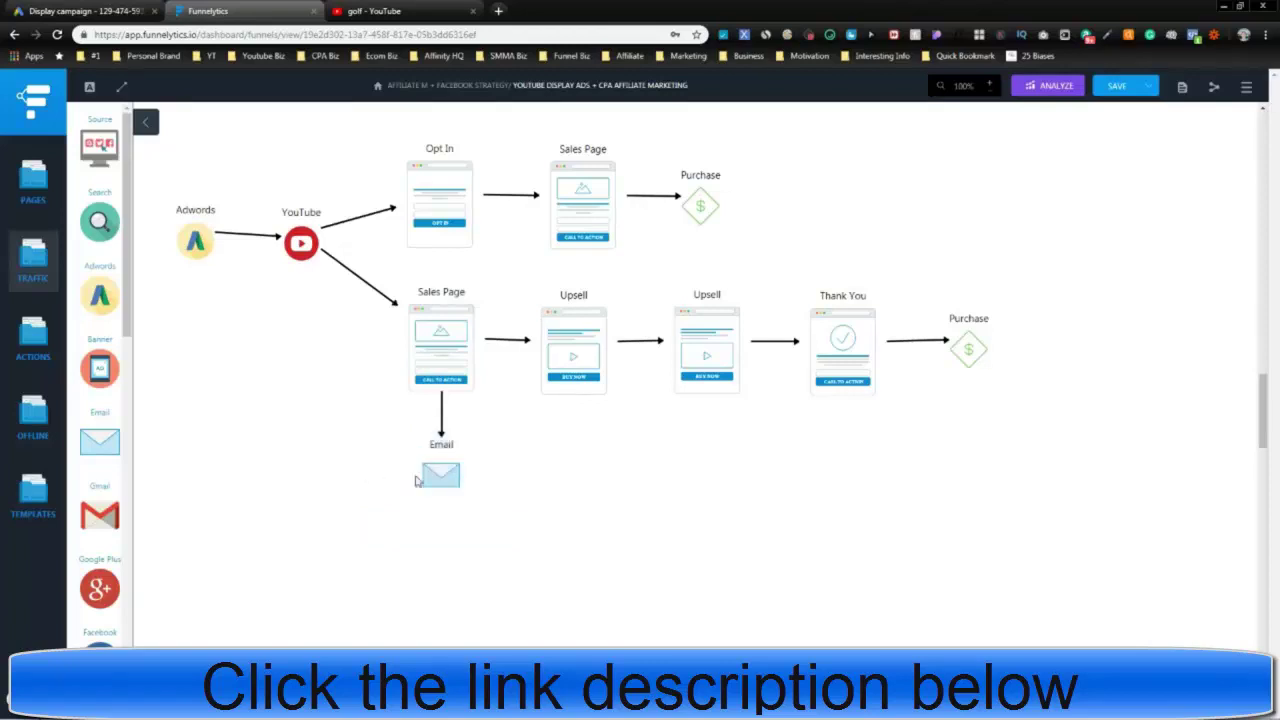
Add a second Email between the Opt In page and the upper Sales Page, linking Opt In to it and it to the Sales Page
{"action": "left_click_drag", "start_coordinate": [443, 468], "coordinate": [516, 245]}
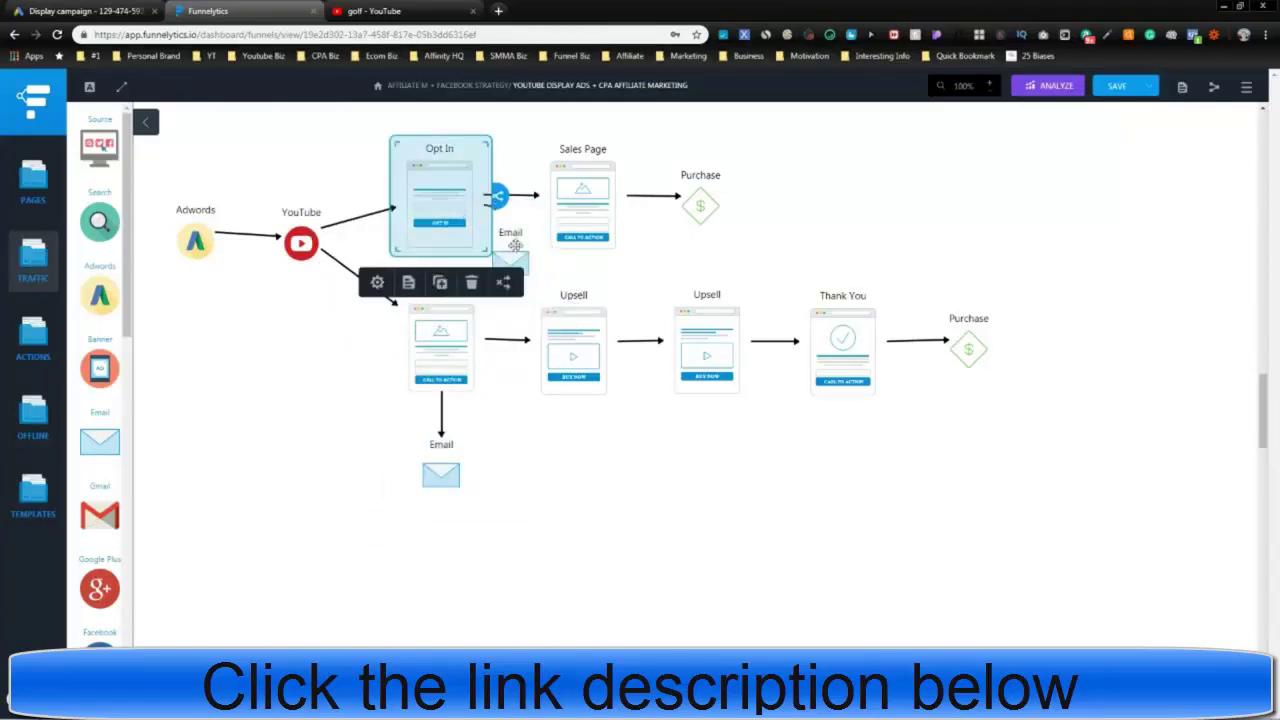
{"action": "left_click", "coordinate": [590, 272]}
{"action": "left_click", "coordinate": [518, 268]}
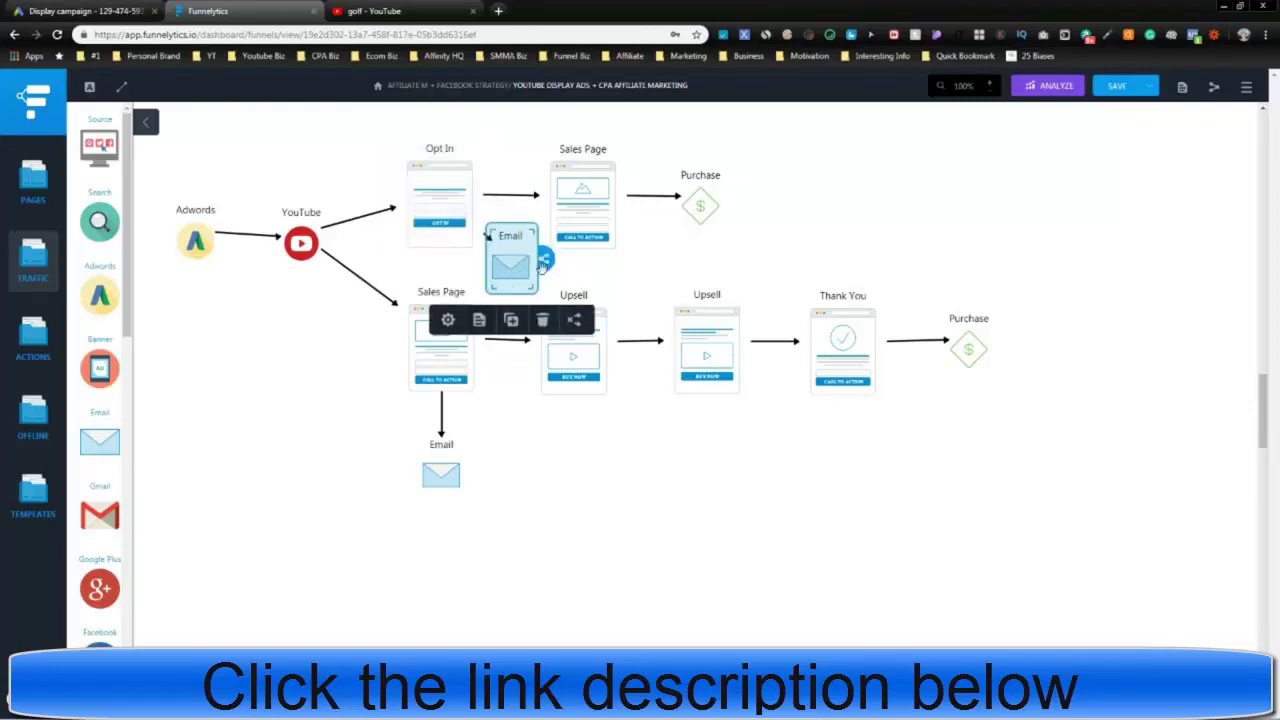
{"action": "left_click", "coordinate": [815, 208]}
{"action": "left_click", "coordinate": [512, 259]}
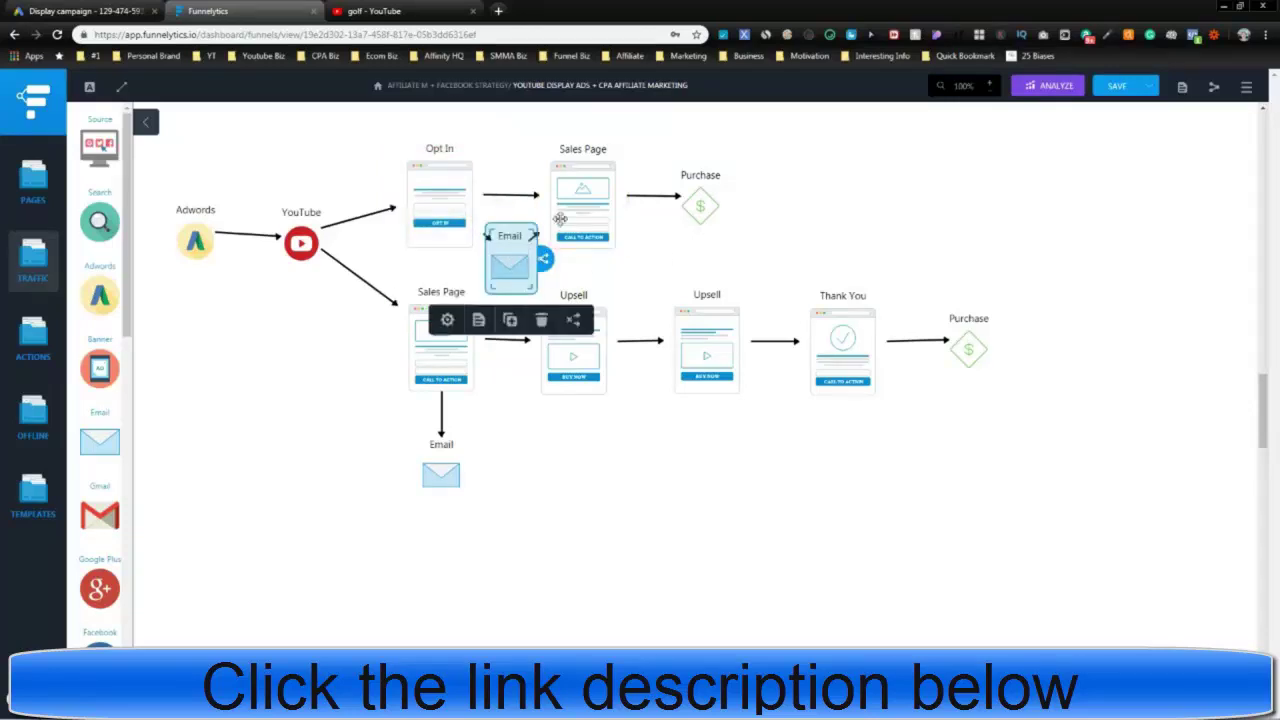
{"action": "left_click", "coordinate": [652, 265]}
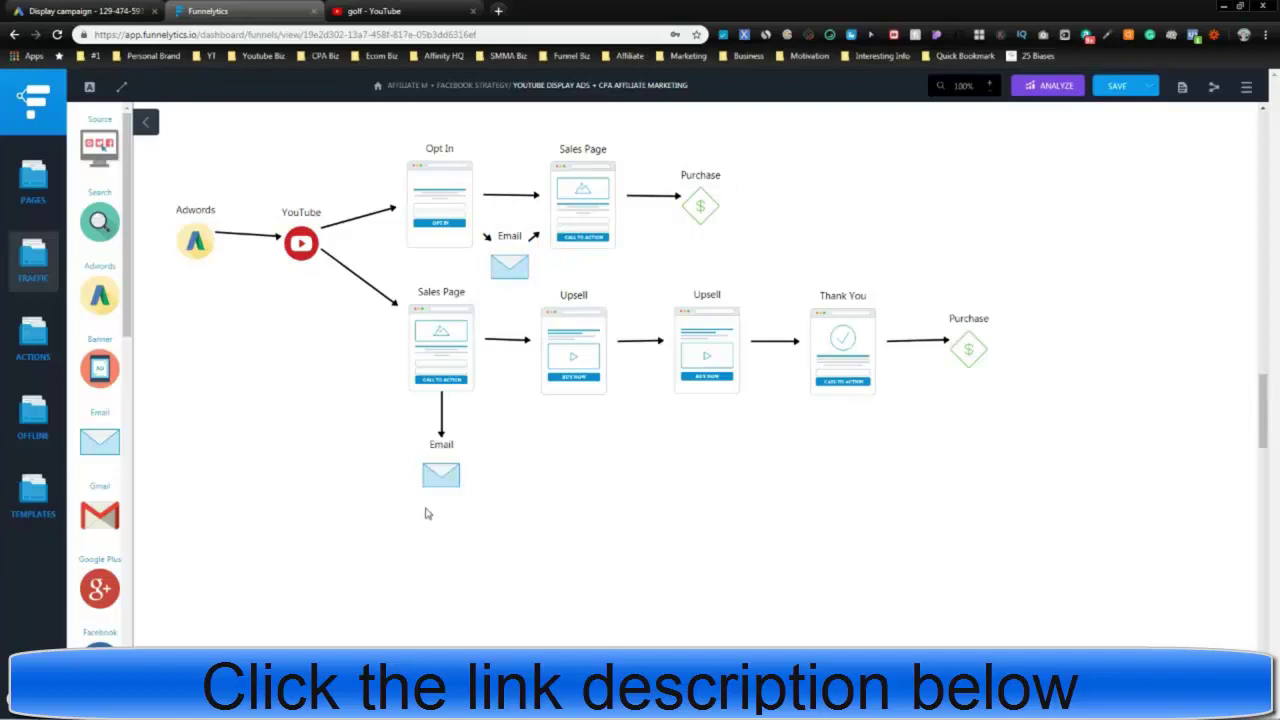
Connect the upper Email to the upper Purchase action and the lower Email to the lower Purchase action
{"action": "left_click", "coordinate": [512, 259]}
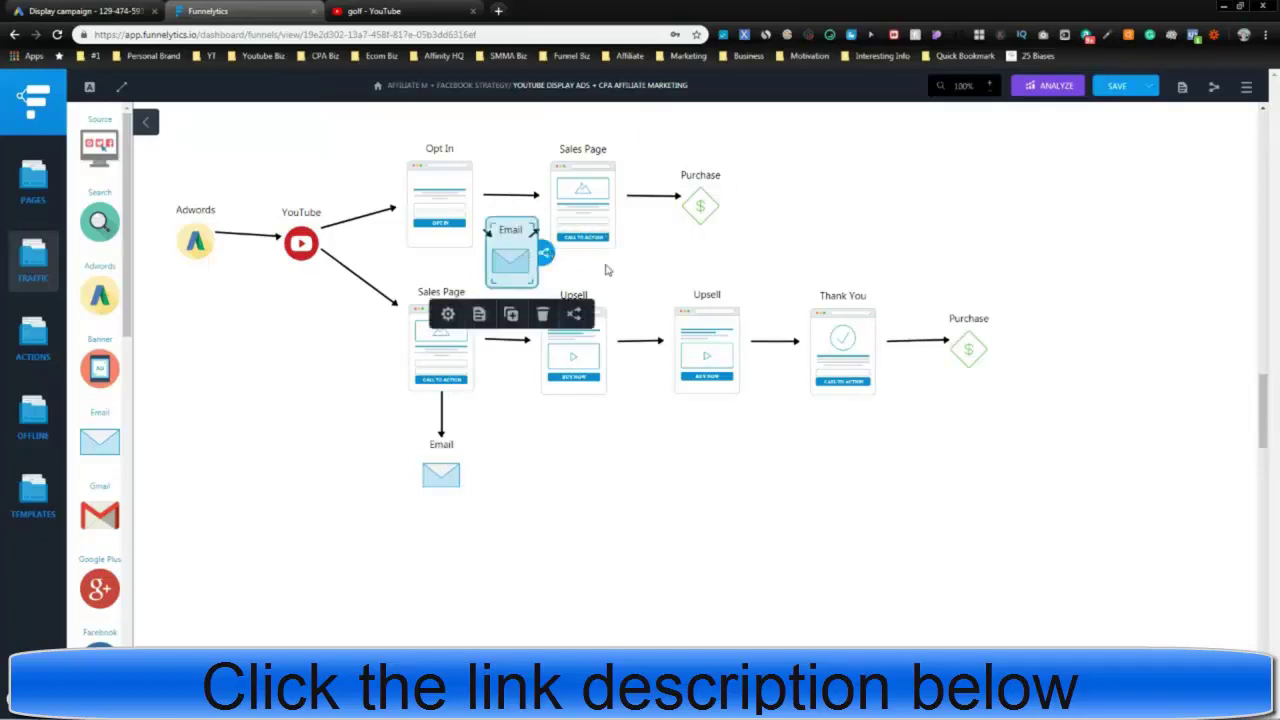
{"action": "left_click_drag", "start_coordinate": [545, 254], "coordinate": [700, 205]}
{"action": "left_click", "coordinate": [452, 472]}
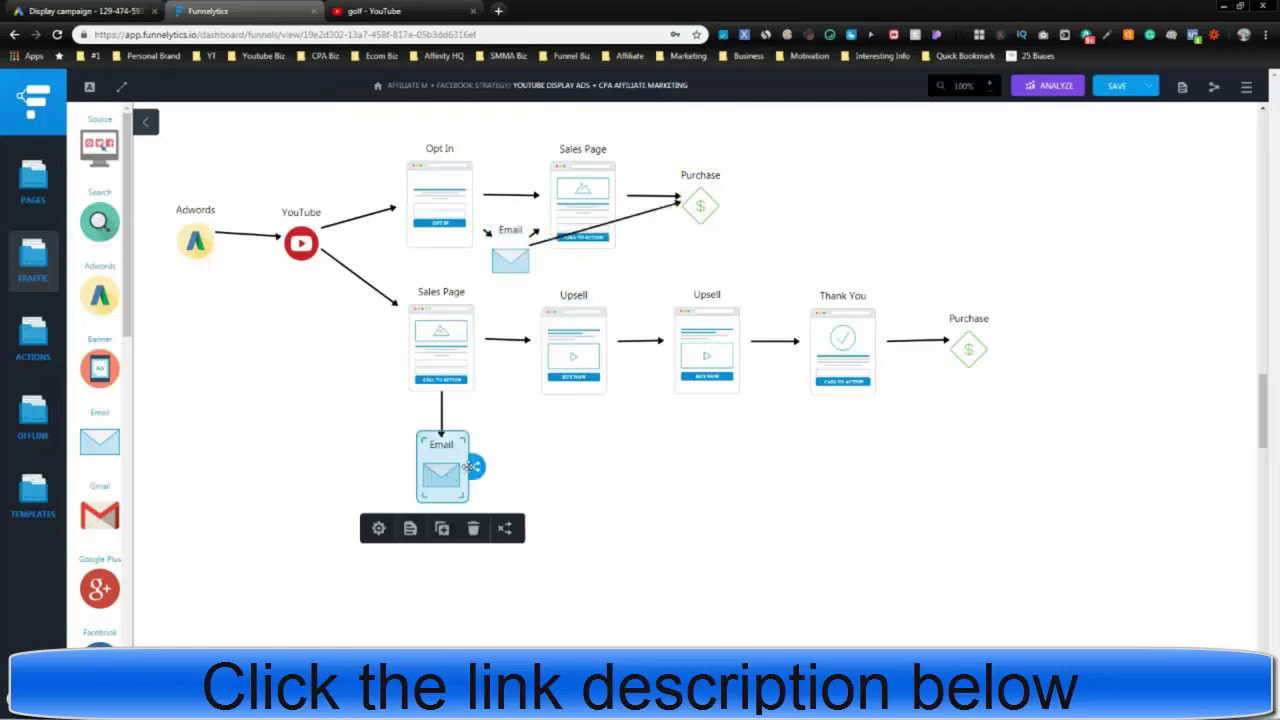
{"action": "left_click_drag", "start_coordinate": [475, 467], "coordinate": [978, 374]}
{"action": "left_click", "coordinate": [1048, 445]}
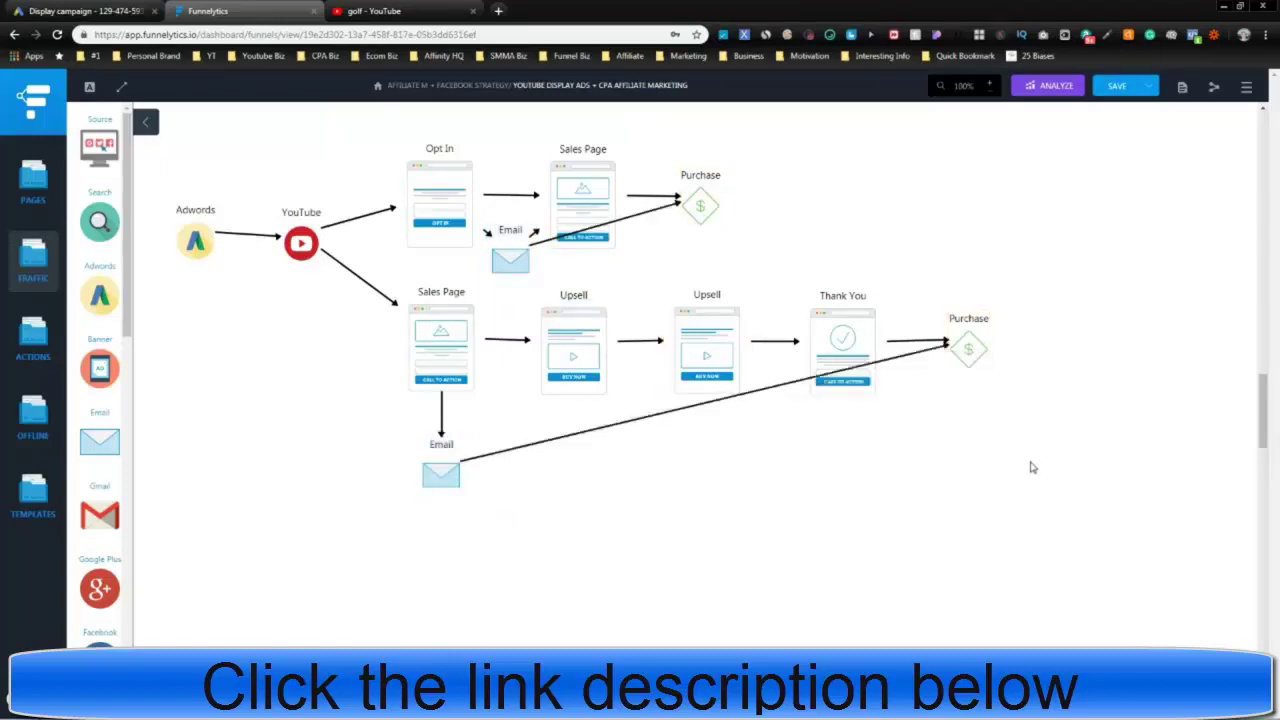
{"action": "left_click", "coordinate": [464, 200]}
{"action": "left_click", "coordinate": [420, 356]}
{"action": "left_click", "coordinate": [363, 337]}
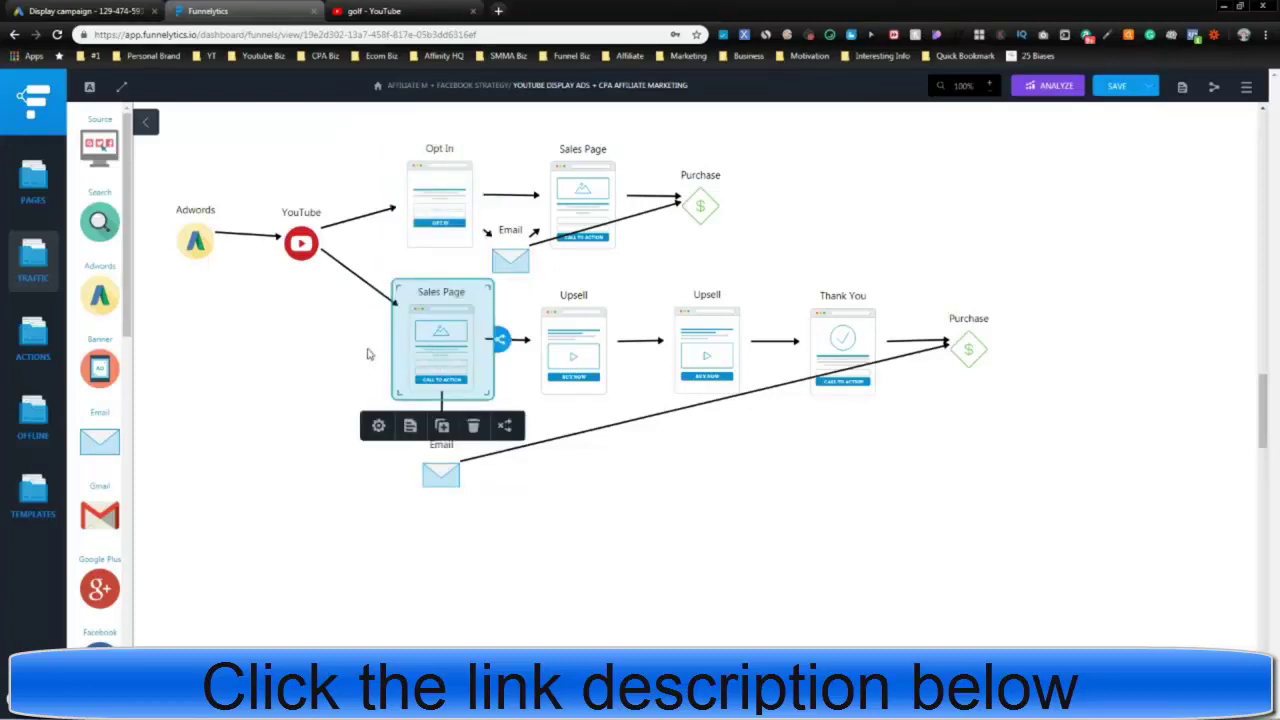
{"action": "left_click", "coordinate": [367, 353]}
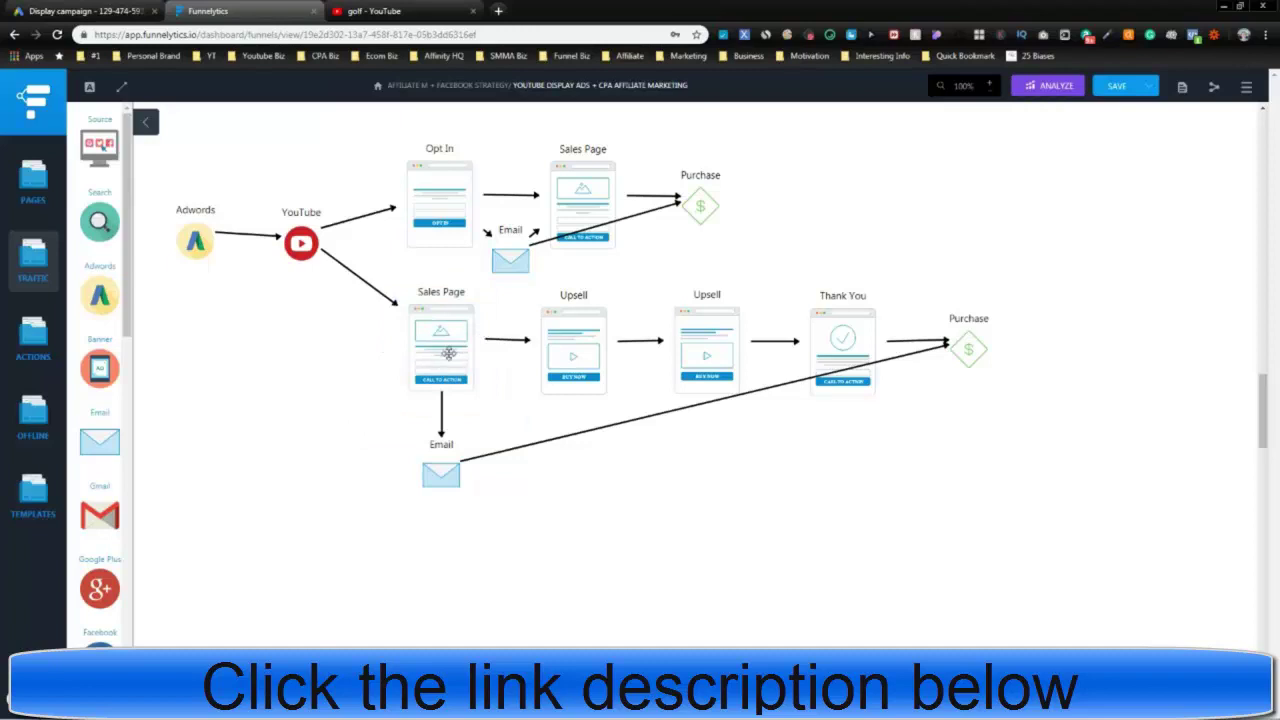
{"action": "left_click_drag", "start_coordinate": [330, 352], "coordinate": [765, 282]}
{"action": "left_click", "coordinate": [818, 540]}
Switch to the Google Ads campaign and examine its placements, targeting expansion, ad group bid and ad creation sections alongside the YouTube golf results
{"action": "left_click", "coordinate": [95, 10]}
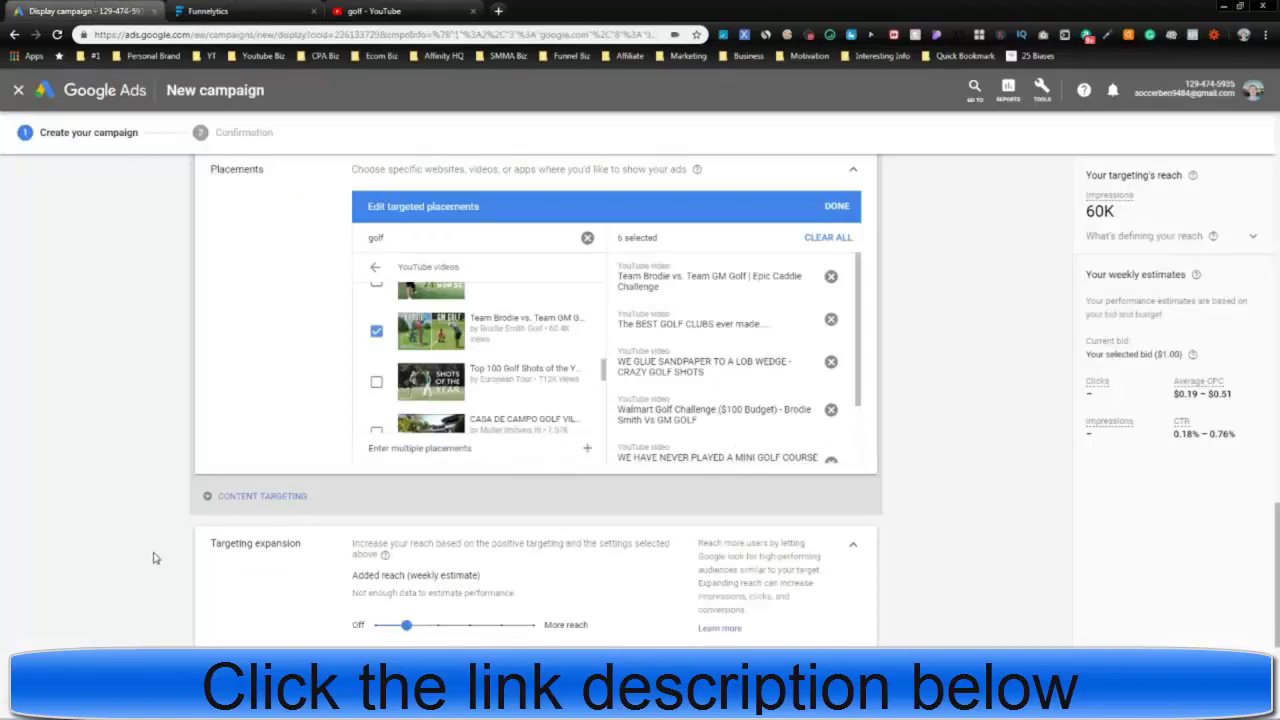
{"action": "scroll", "coordinate": [207, 540], "scroll_direction": "down", "scroll_amount": 3}
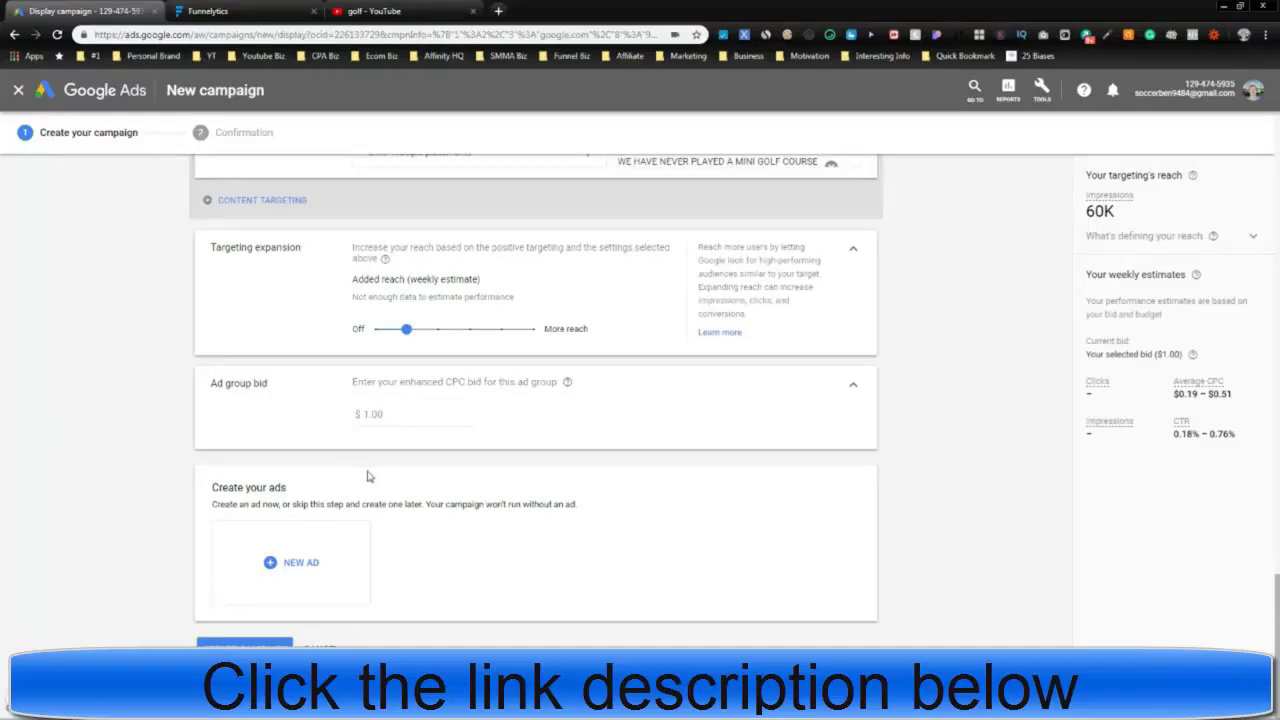
{"action": "key", "text": "ctrl+Tab"}
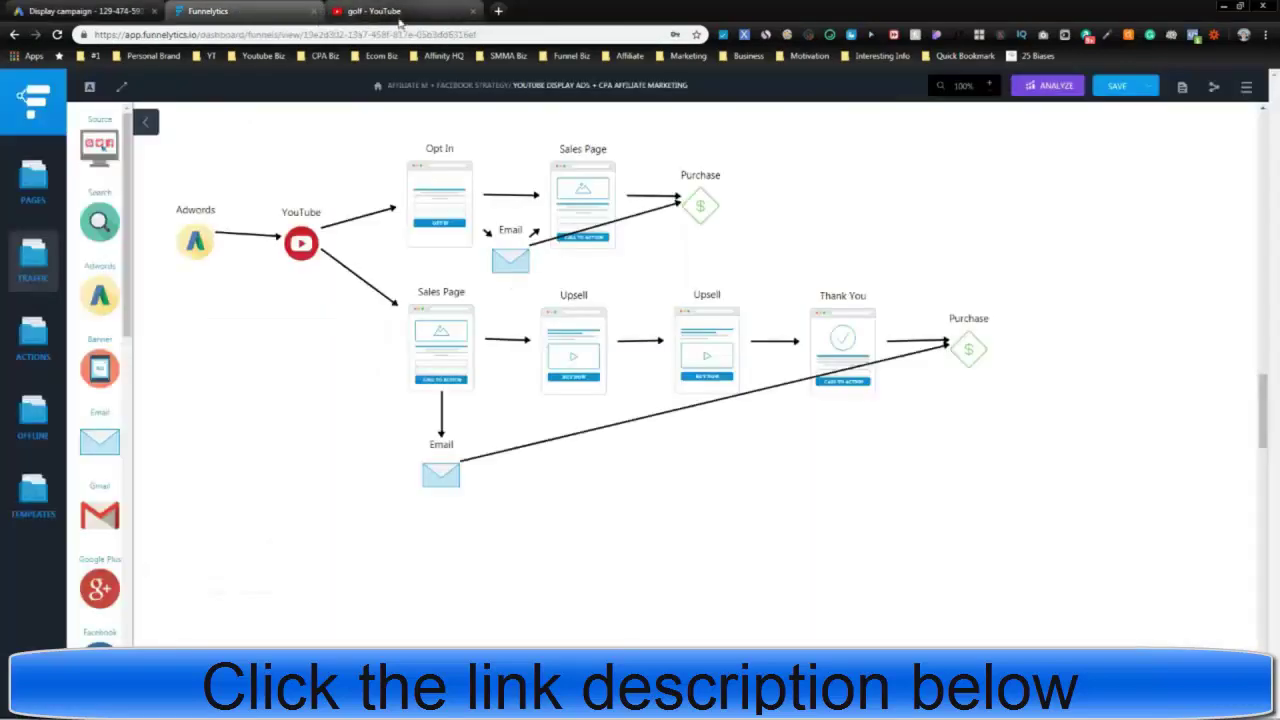
{"action": "key", "text": "ctrl+Tab"}
{"action": "scroll", "coordinate": [474, 510], "scroll_direction": "down", "scroll_amount": 5}
{"action": "scroll", "coordinate": [322, 596], "scroll_direction": "up", "scroll_amount": 5}
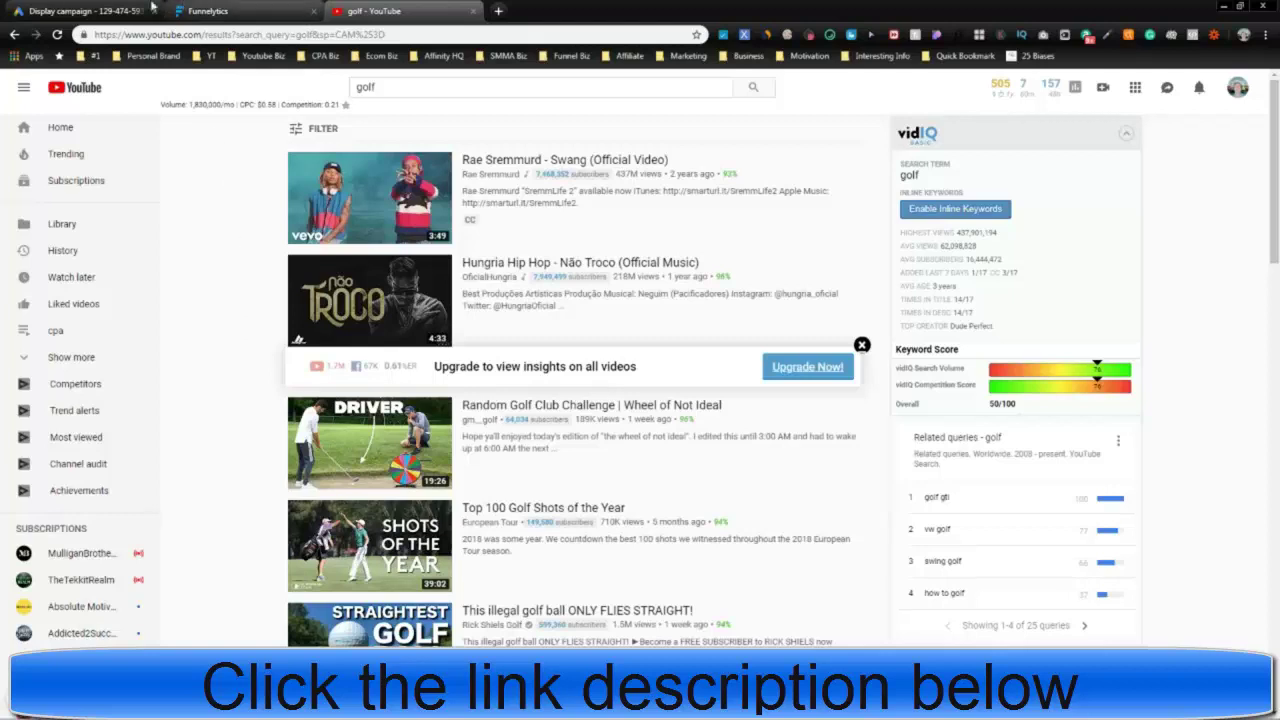
{"action": "left_click", "coordinate": [78, 11]}
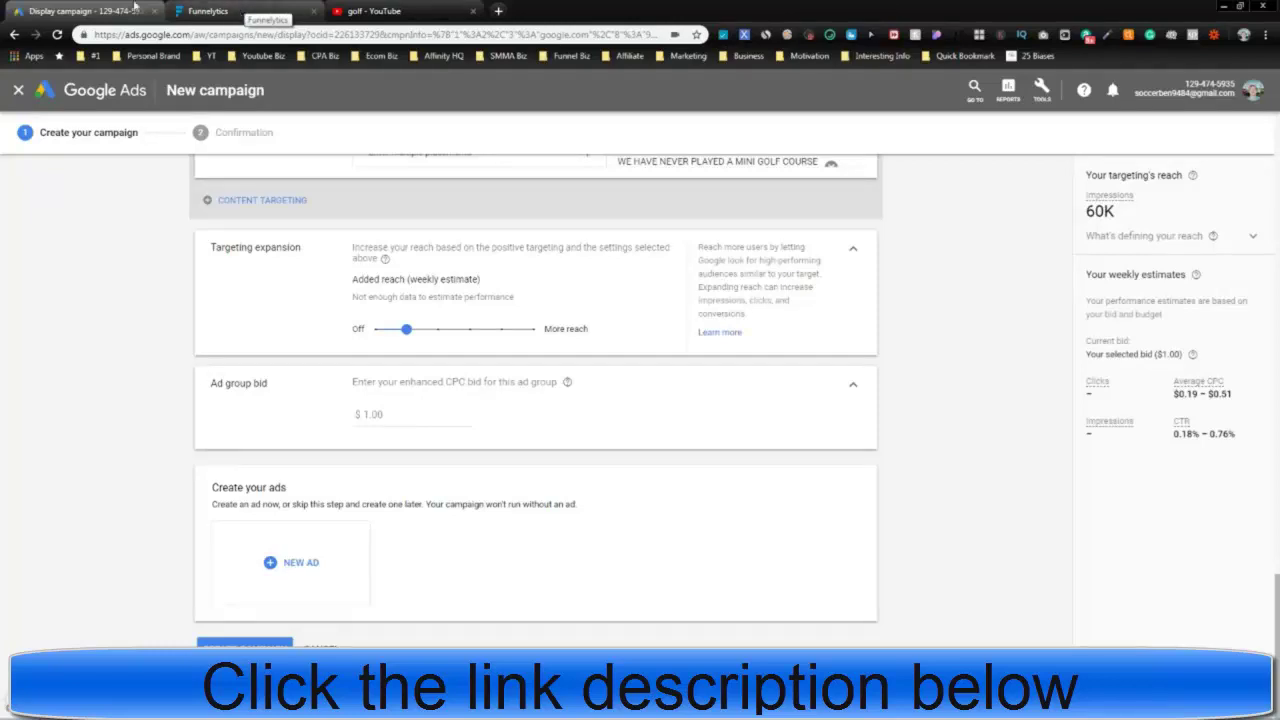
{"action": "left_click", "coordinate": [383, 8]}
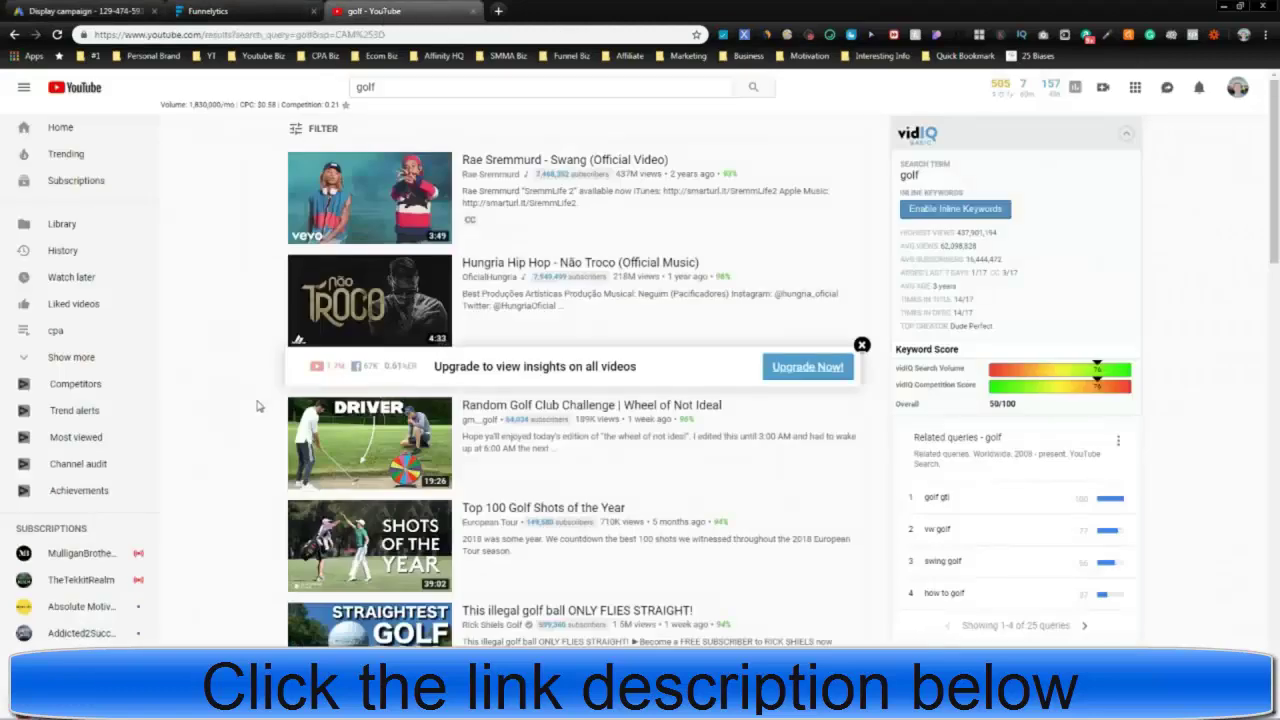
{"action": "scroll", "coordinate": [259, 406], "scroll_direction": "down", "scroll_amount": 5}
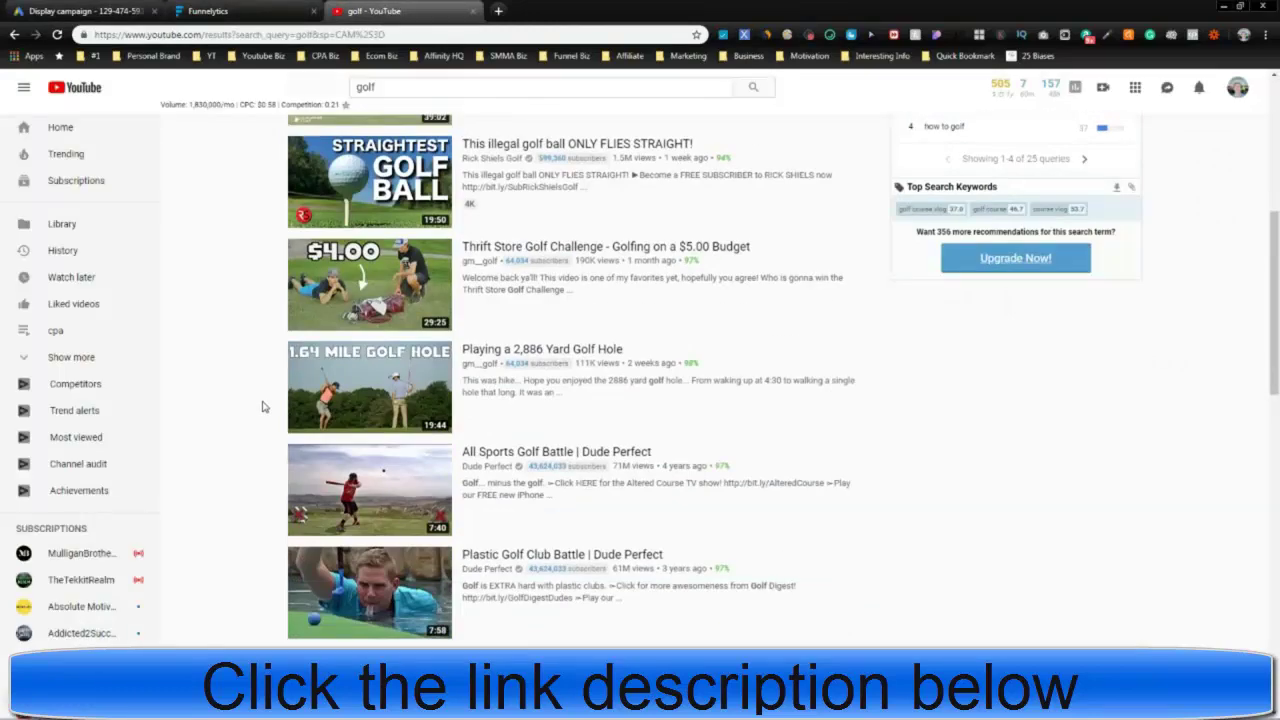
{"action": "left_click", "coordinate": [108, 8]}
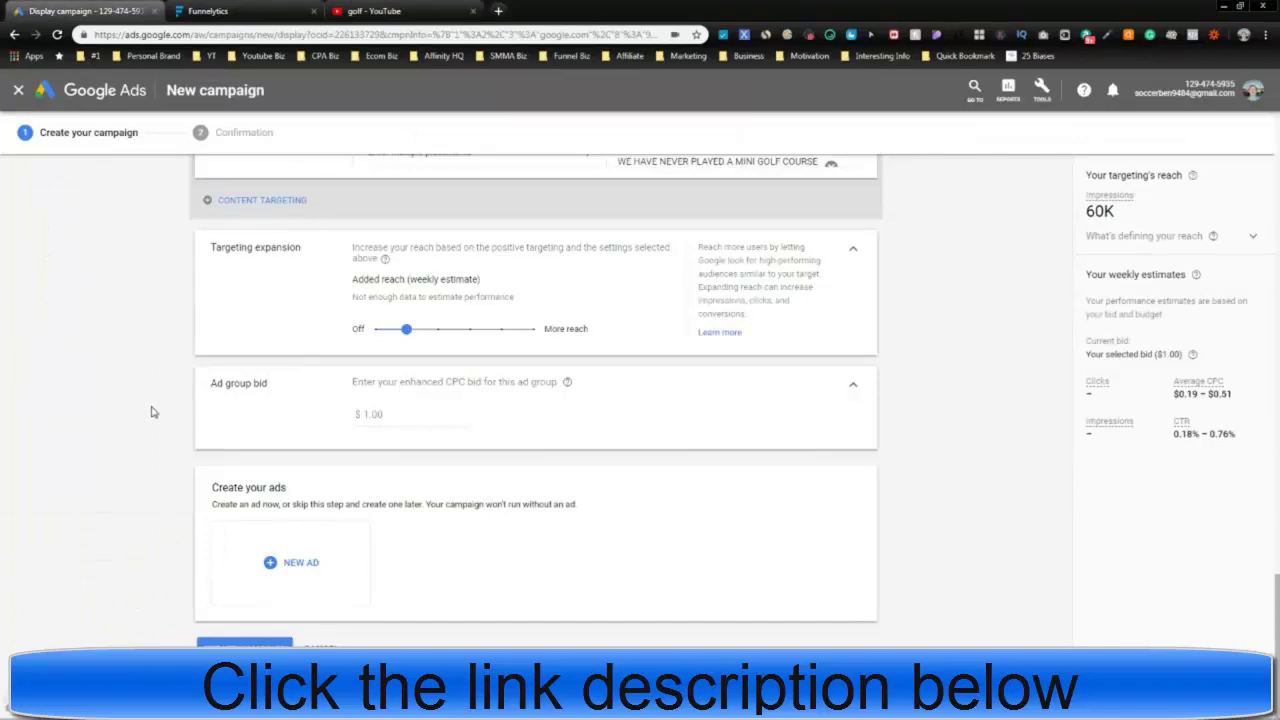
{"action": "scroll", "coordinate": [143, 503], "scroll_direction": "up", "scroll_amount": 2}
{"action": "scroll", "coordinate": [143, 503], "scroll_direction": "down", "scroll_amount": 2}
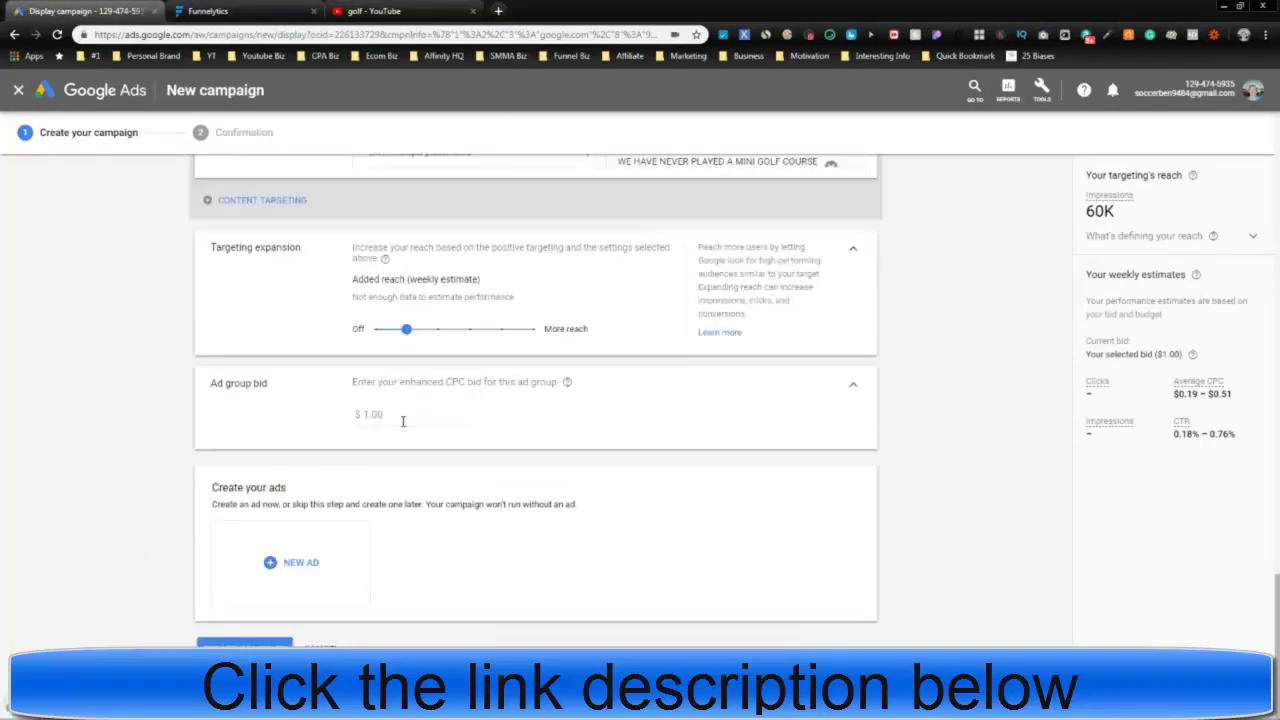